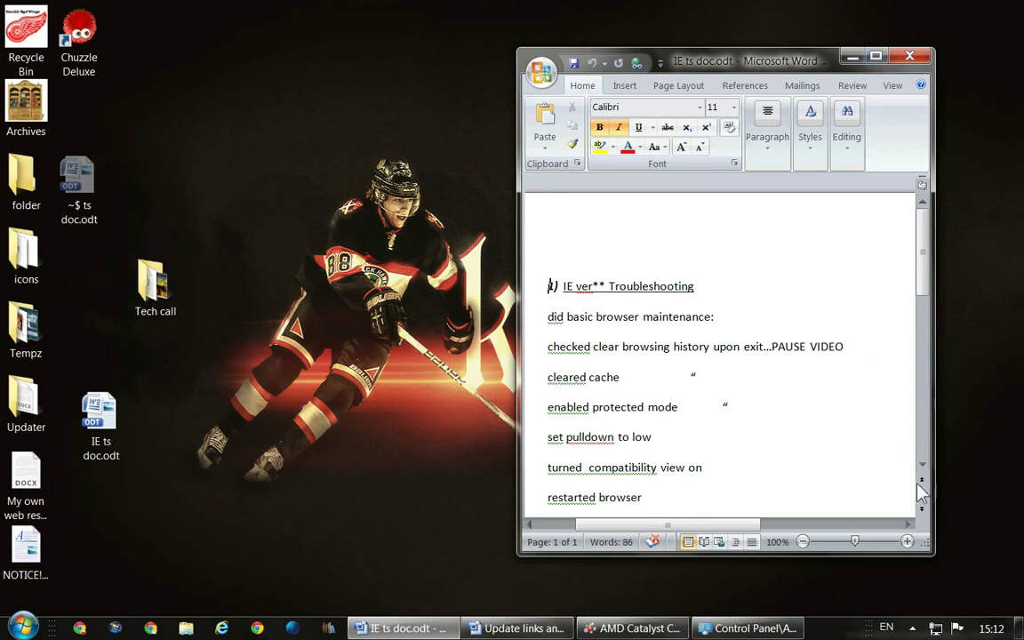
- Move the troubleshooting notes window to the desktop's right side and switch to Internet Explorer
{"action": "left_click_drag", "start_coordinate": [702, 61], "coordinate": [776, 60]}
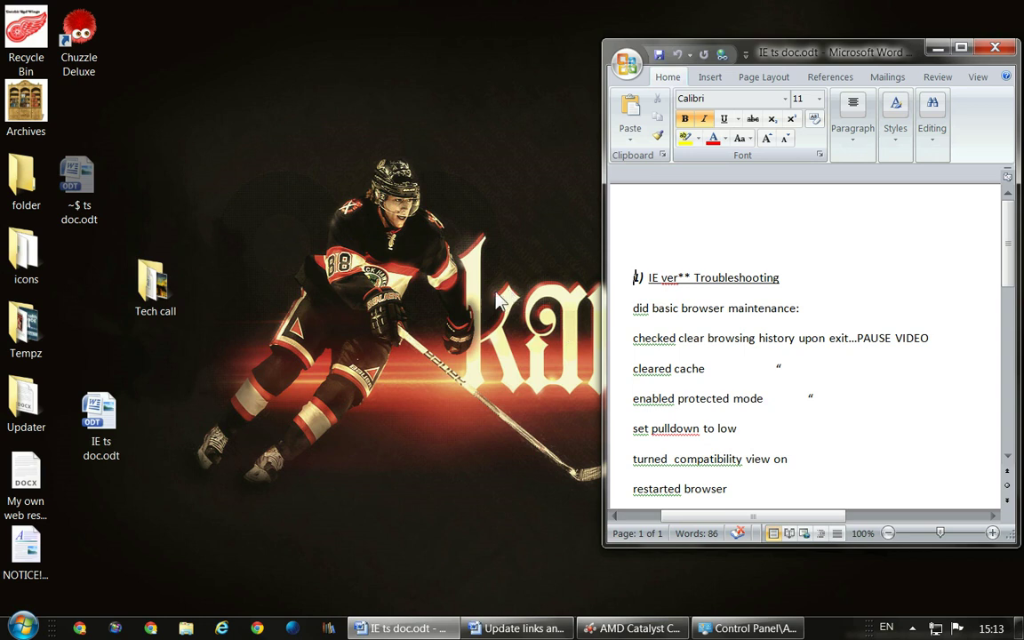
{"action": "left_click", "coordinate": [24, 628]}
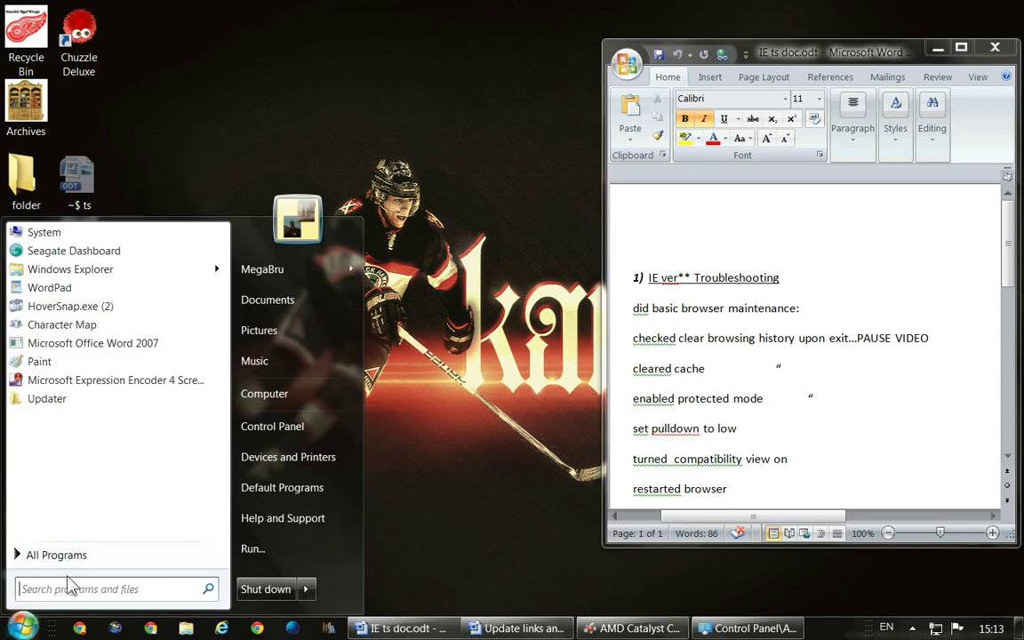
{"action": "left_click", "coordinate": [222, 628]}
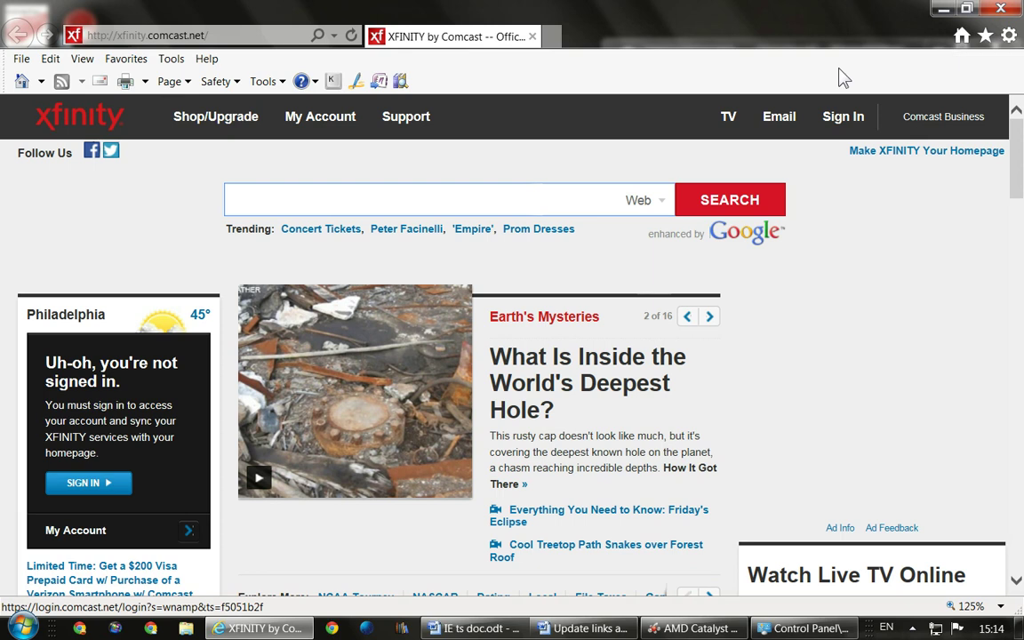
- Check the browser's version information in About Internet Explorer and close it
{"action": "left_click", "coordinate": [172, 59]}
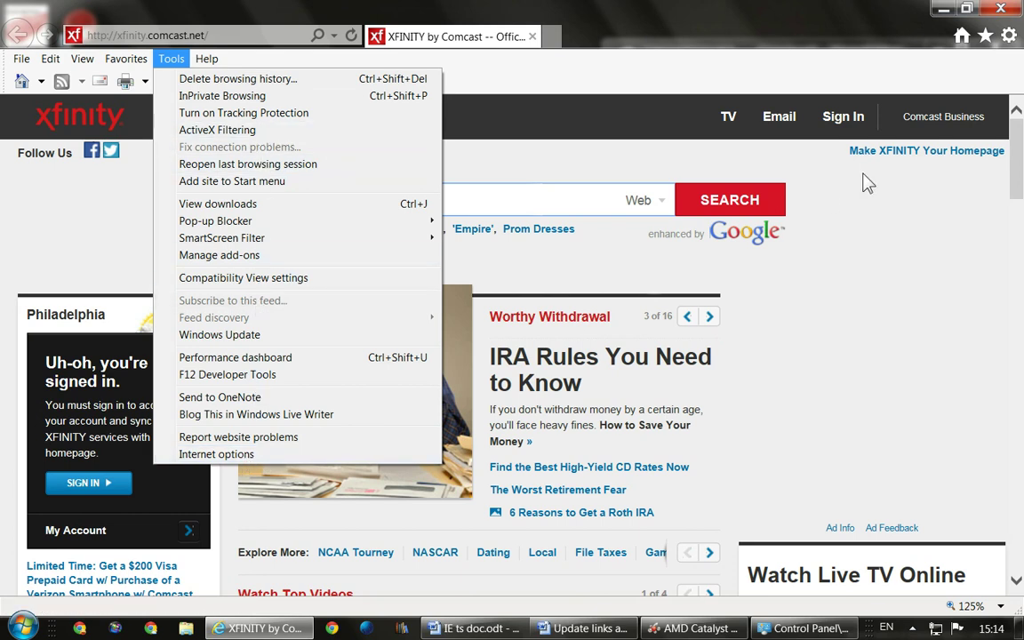
{"action": "left_click", "coordinate": [1009, 36]}
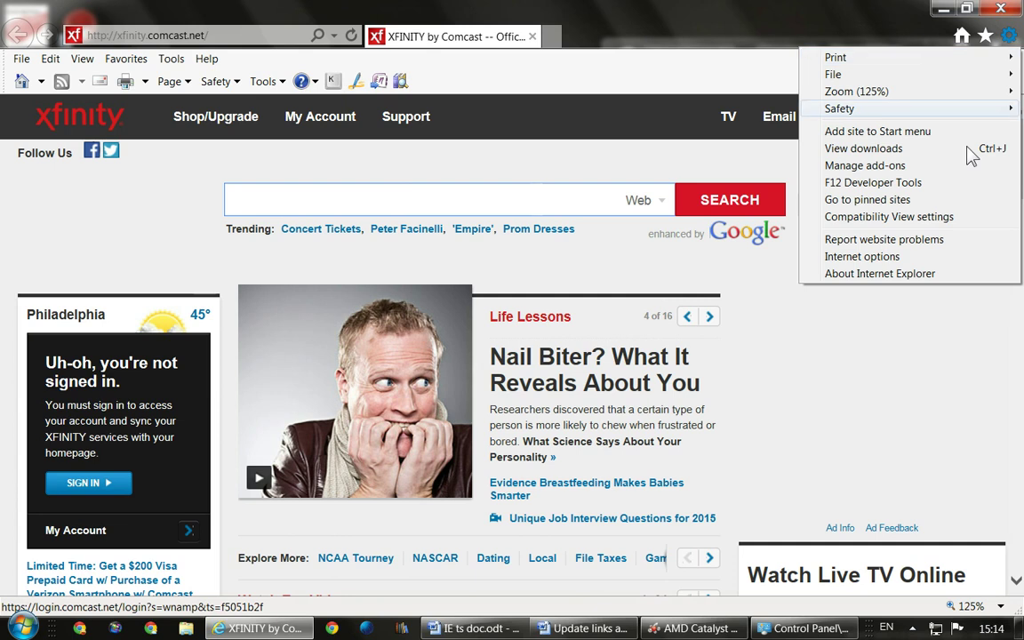
{"action": "left_click", "coordinate": [875, 281]}
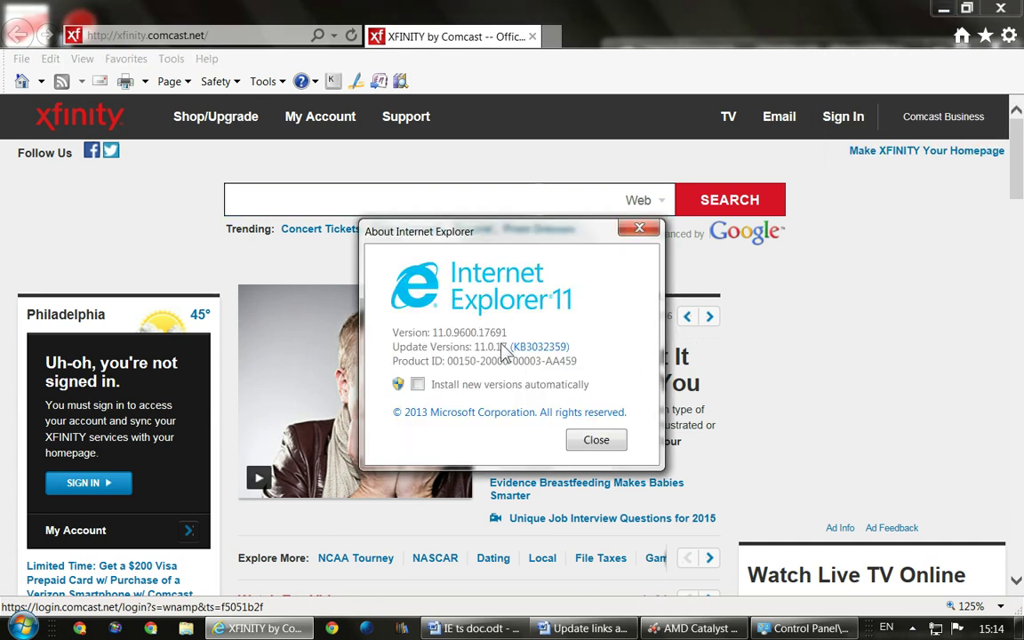
{"action": "left_click", "coordinate": [595, 441]}
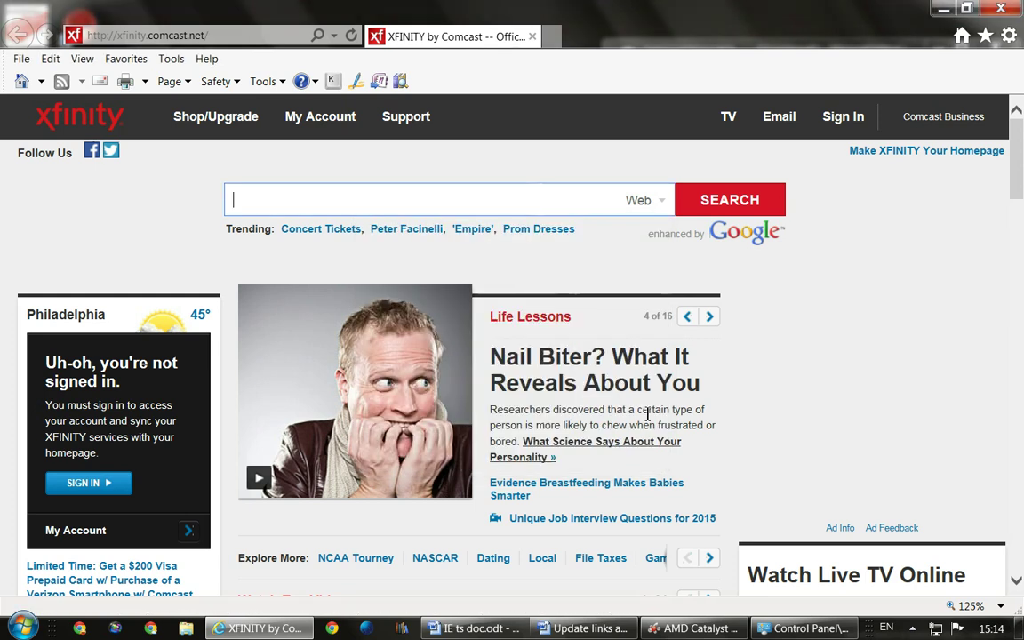
- Open Internet Options and bring up the IE ts doc.odt notes alongside it
{"action": "left_click", "coordinate": [1009, 36]}
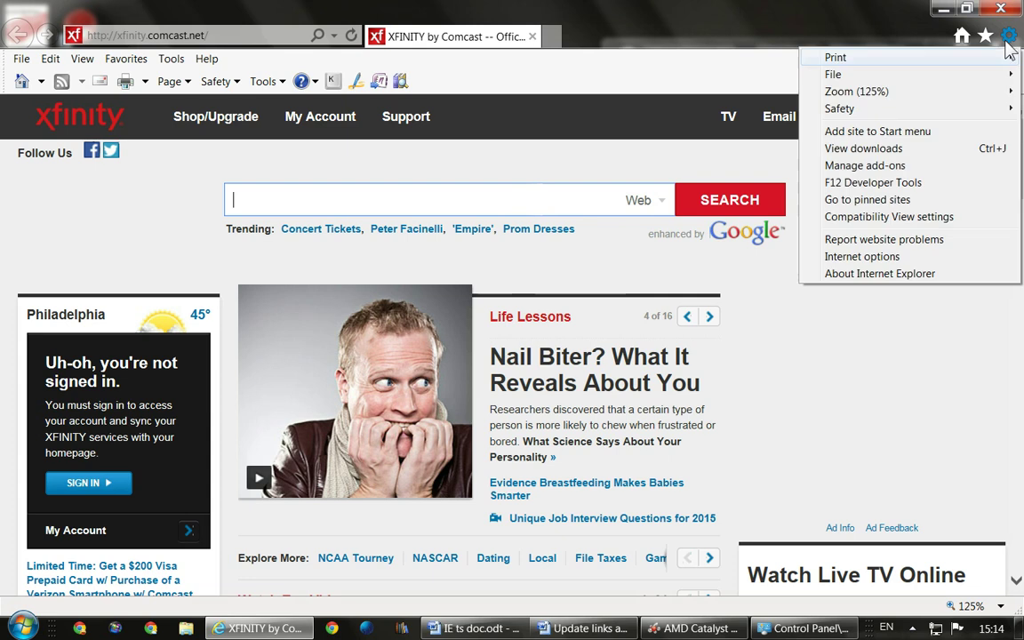
{"action": "mouse_move", "coordinate": [975, 76]}
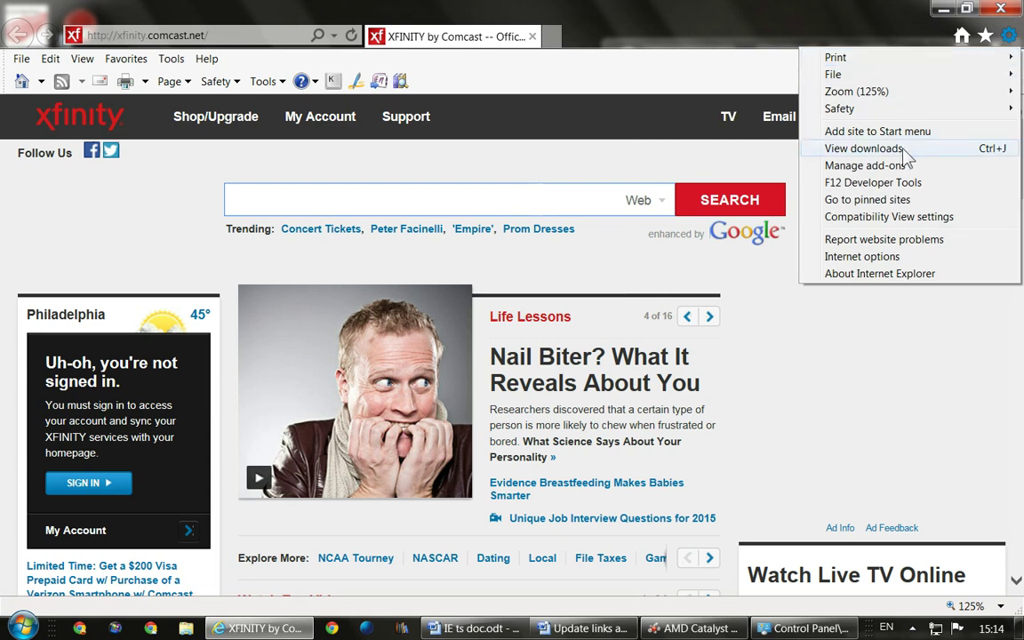
{"action": "left_click", "coordinate": [876, 257]}
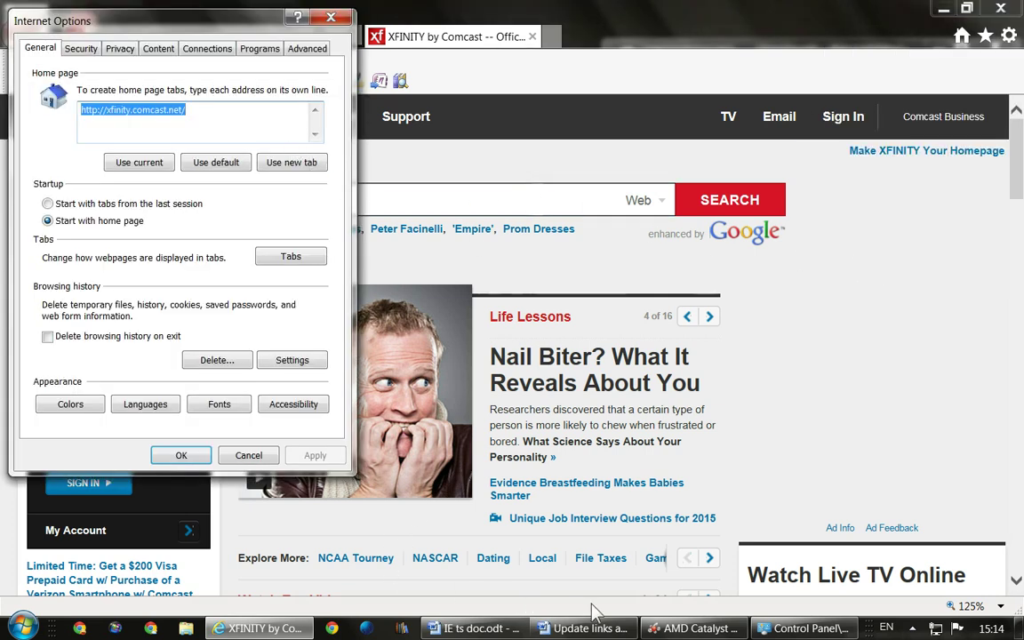
{"action": "left_click", "coordinate": [475, 629]}
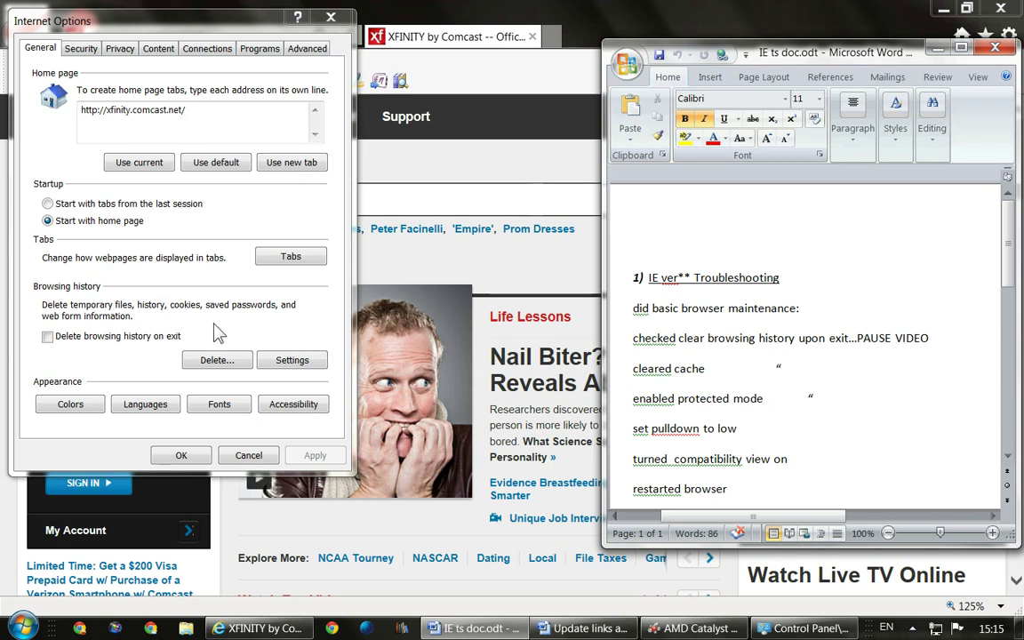
- Set the disk space for temporary Internet files to 500 MB in the website data settings
{"action": "left_click", "coordinate": [294, 361]}
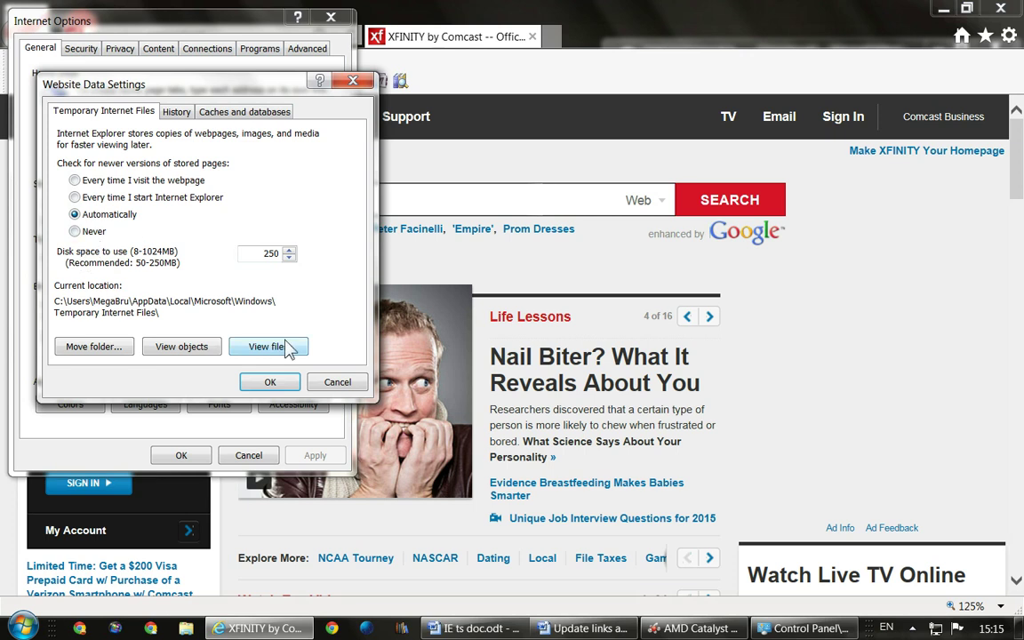
{"action": "left_click", "coordinate": [337, 383]}
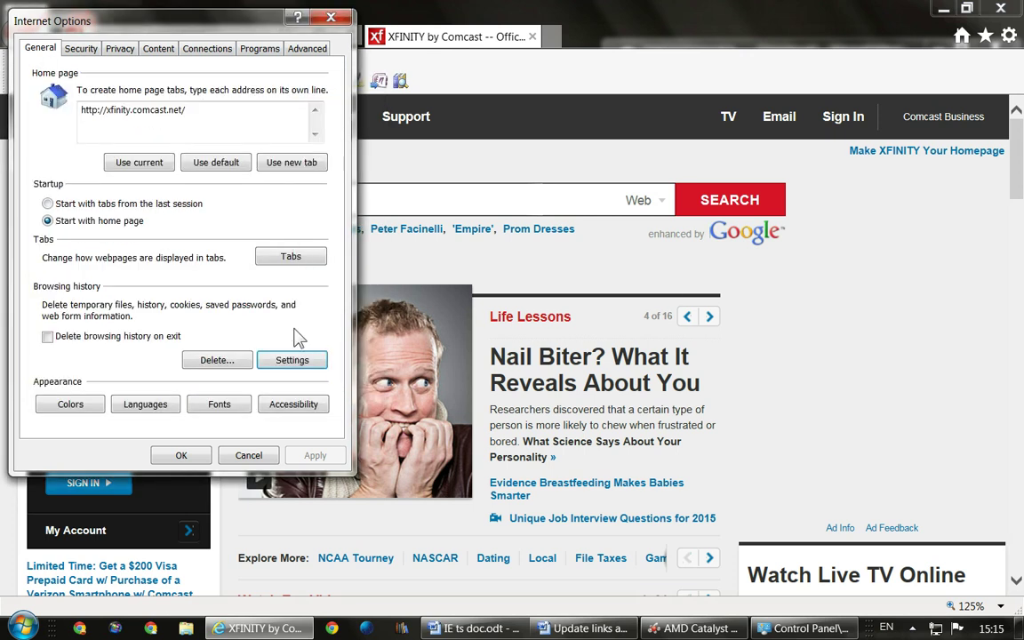
{"action": "left_click", "coordinate": [285, 366]}
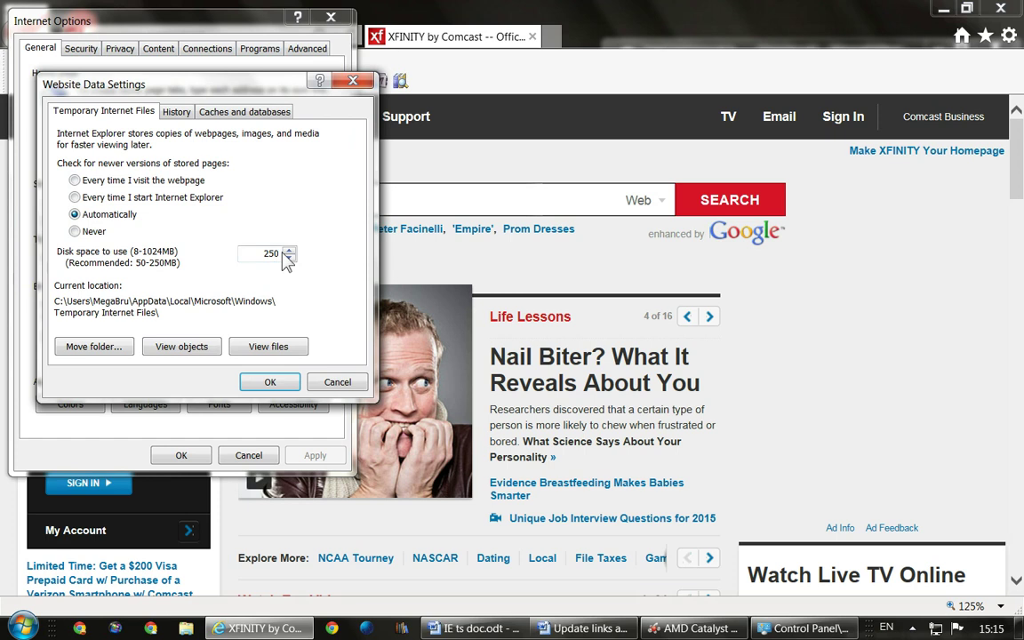
{"action": "left_click_drag", "start_coordinate": [278, 253], "coordinate": [252, 254]}
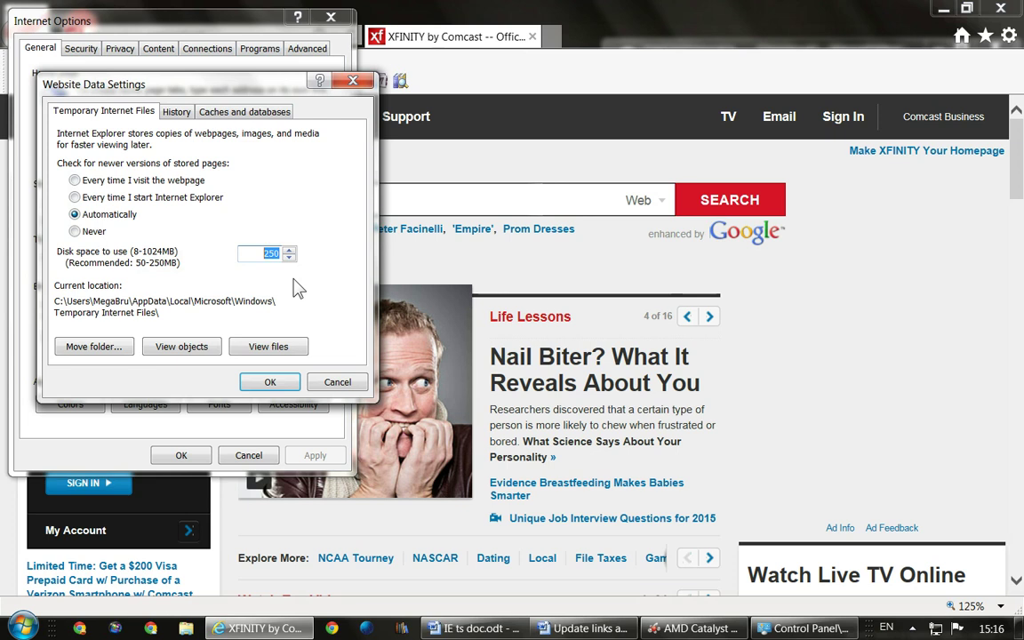
{"action": "type", "text": "500"}
- Review the History and the Caches and databases settings, and accept the website data settings
{"action": "left_click", "coordinate": [175, 114]}
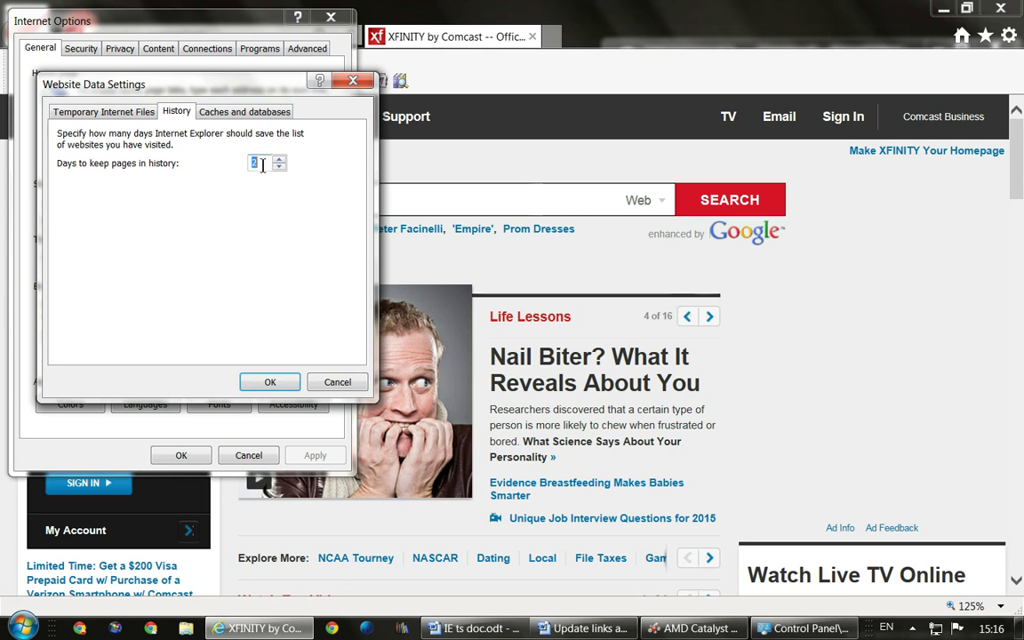
{"action": "left_click", "coordinate": [238, 113]}
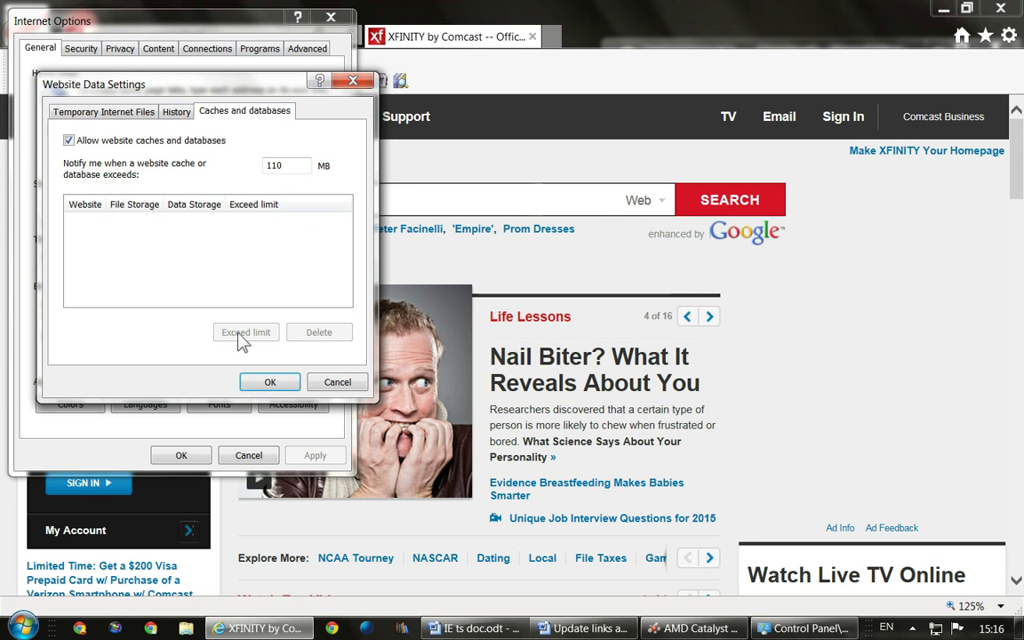
{"action": "left_click", "coordinate": [169, 109]}
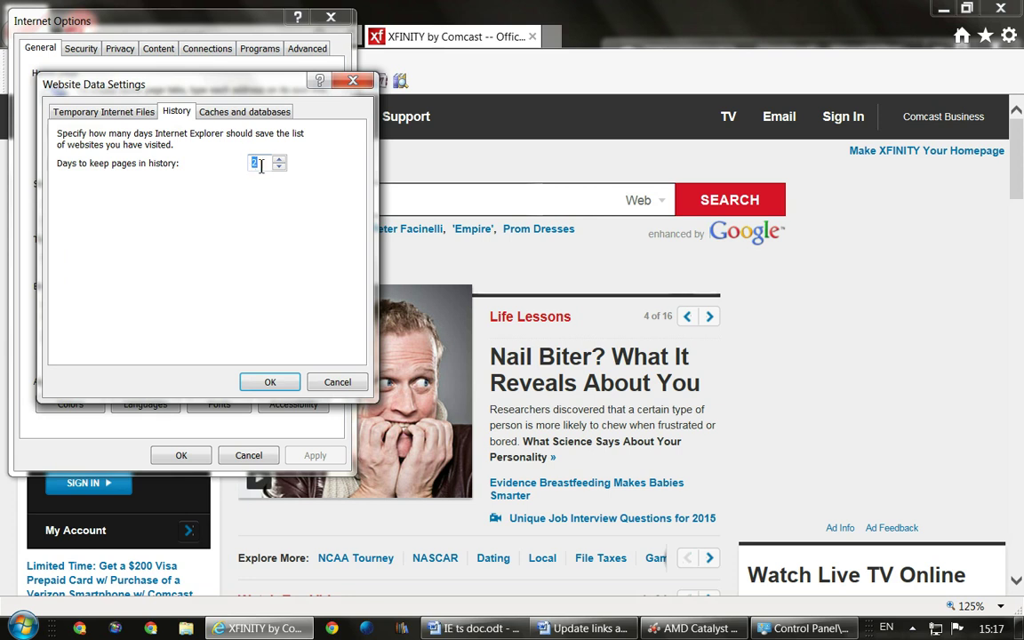
{"action": "left_click", "coordinate": [111, 113]}
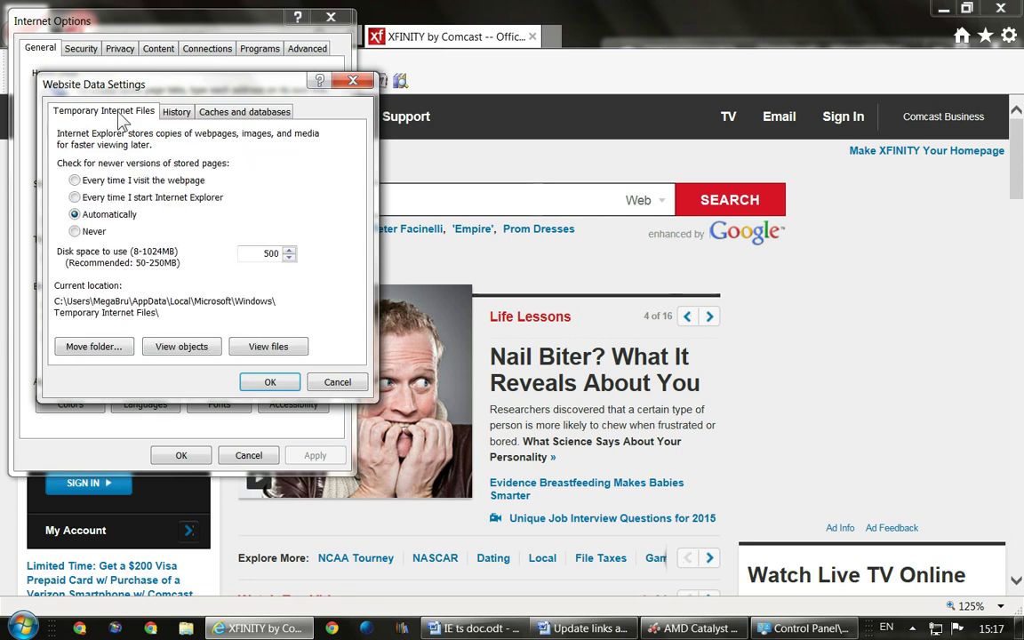
{"action": "left_click", "coordinate": [271, 382]}
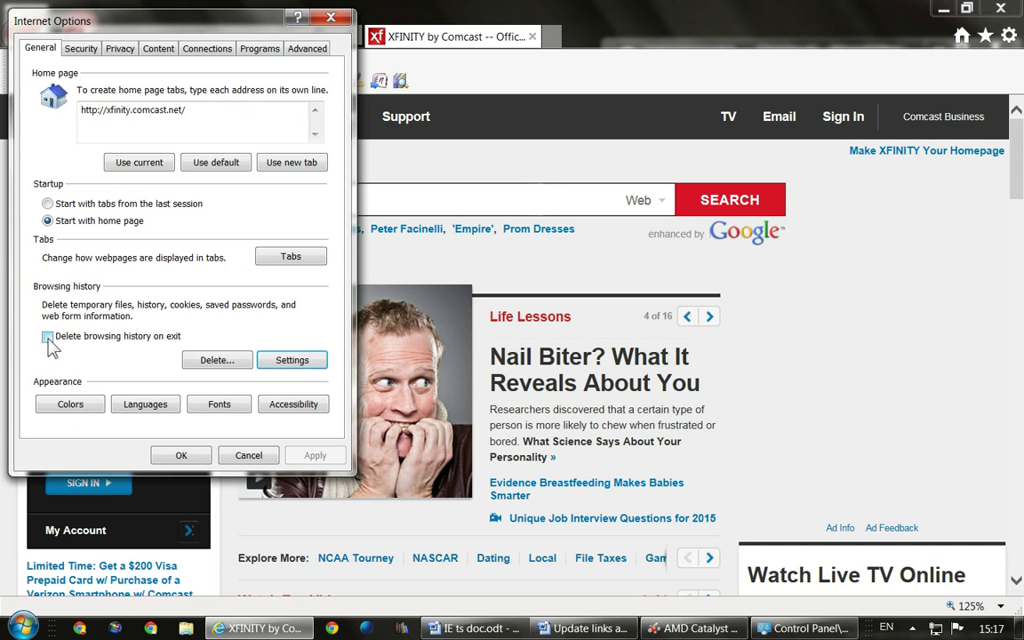
- Delete the browsing history with all listed data categories and Preserve Favorites website data selected
{"action": "left_click", "coordinate": [227, 367]}
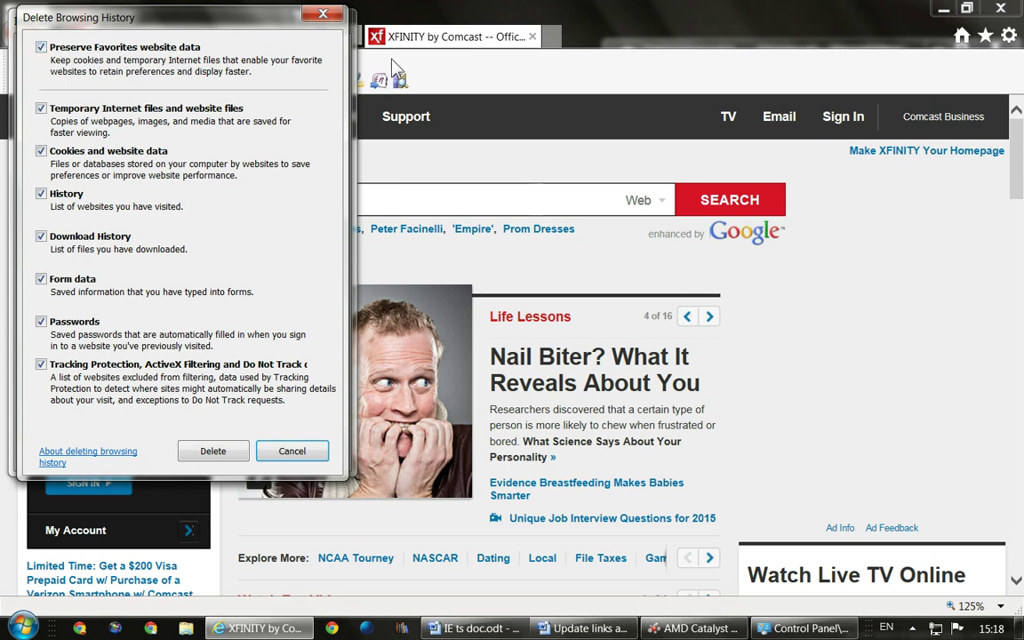
{"action": "left_click_drag", "start_coordinate": [227, 19], "coordinate": [600, 34]}
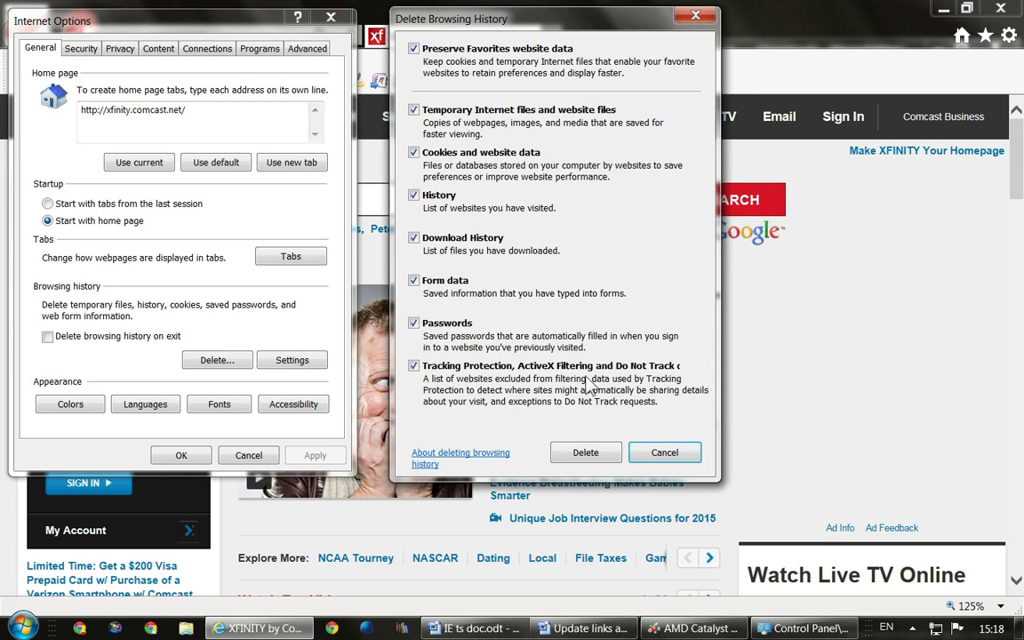
{"action": "left_click", "coordinate": [587, 453]}
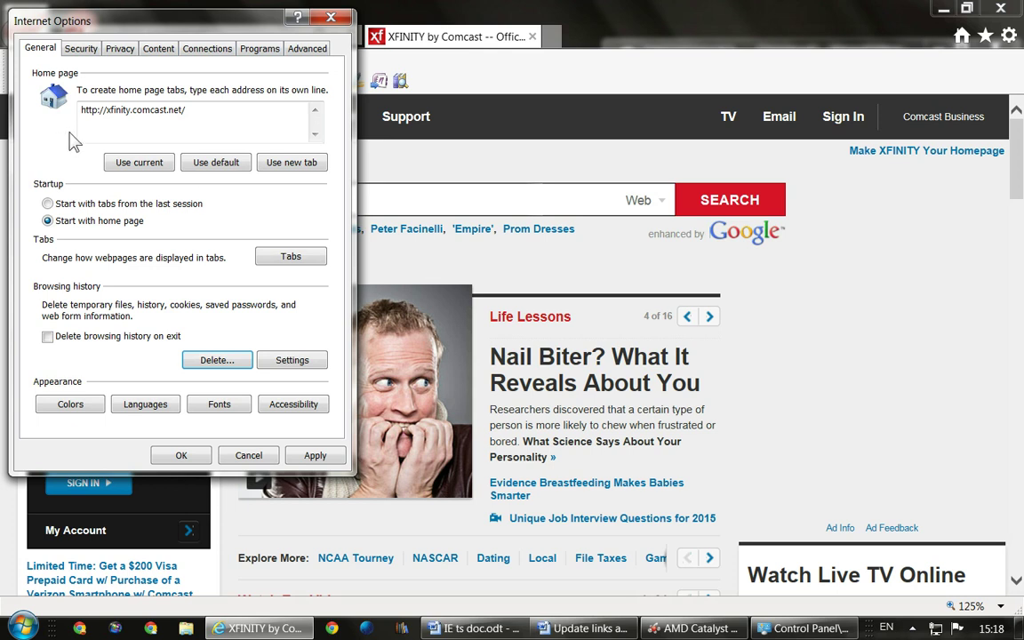
- Try the High security level for the Internet zone and return it to Medium-high
{"action": "left_click", "coordinate": [83, 51]}
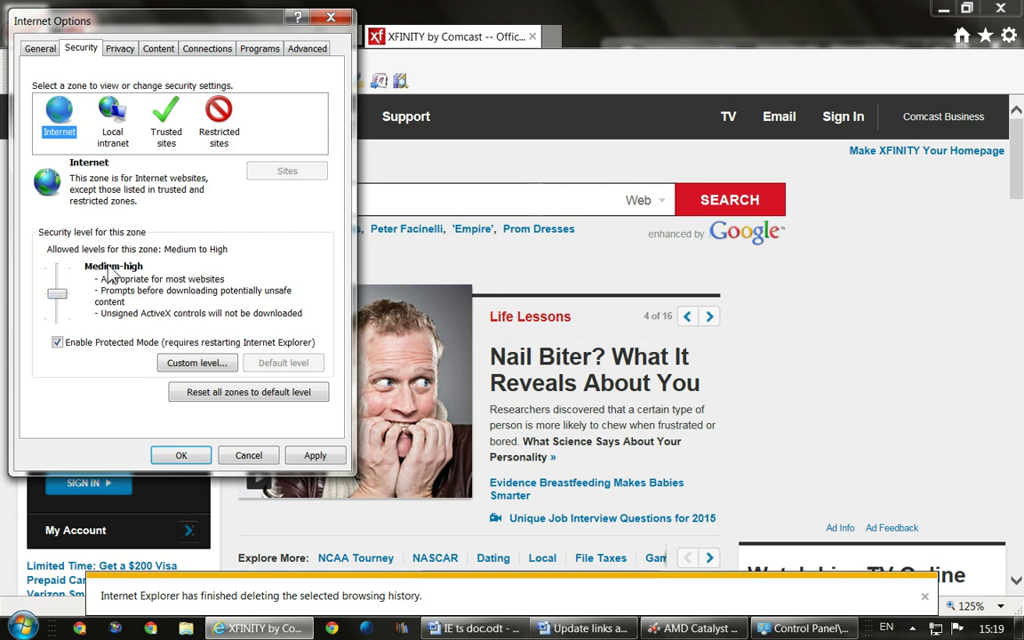
{"action": "left_click", "coordinate": [58, 297]}
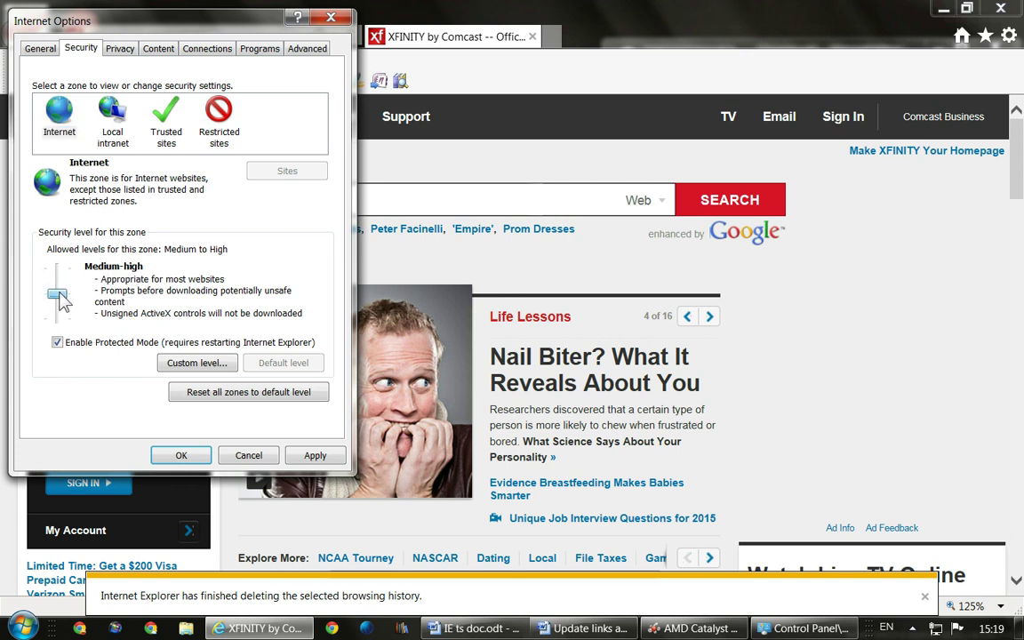
{"action": "left_click_drag", "start_coordinate": [59, 297], "coordinate": [59, 272]}
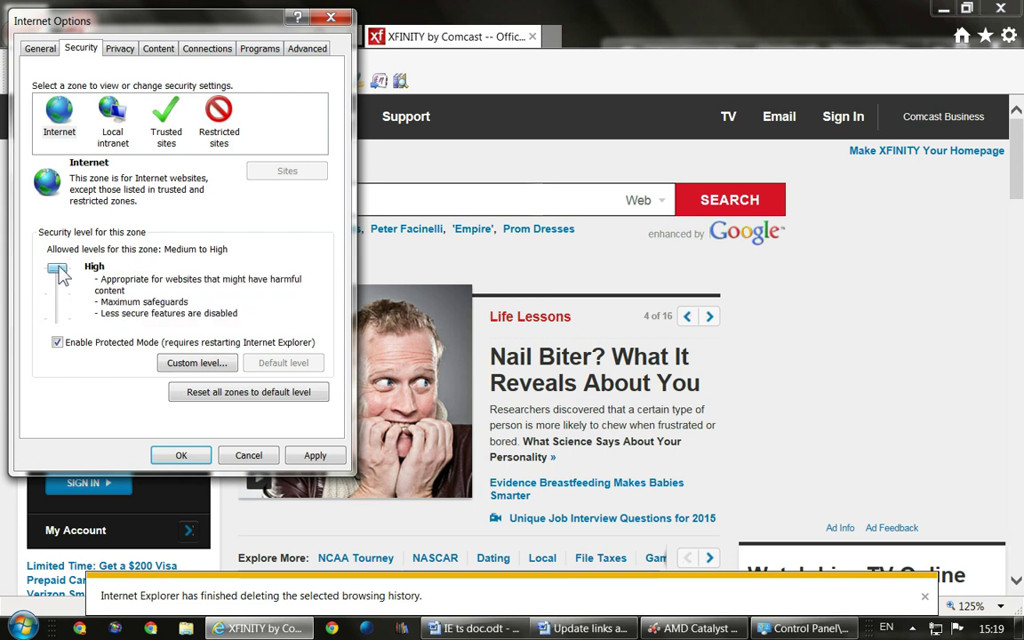
{"action": "left_click_drag", "start_coordinate": [57, 272], "coordinate": [57, 293]}
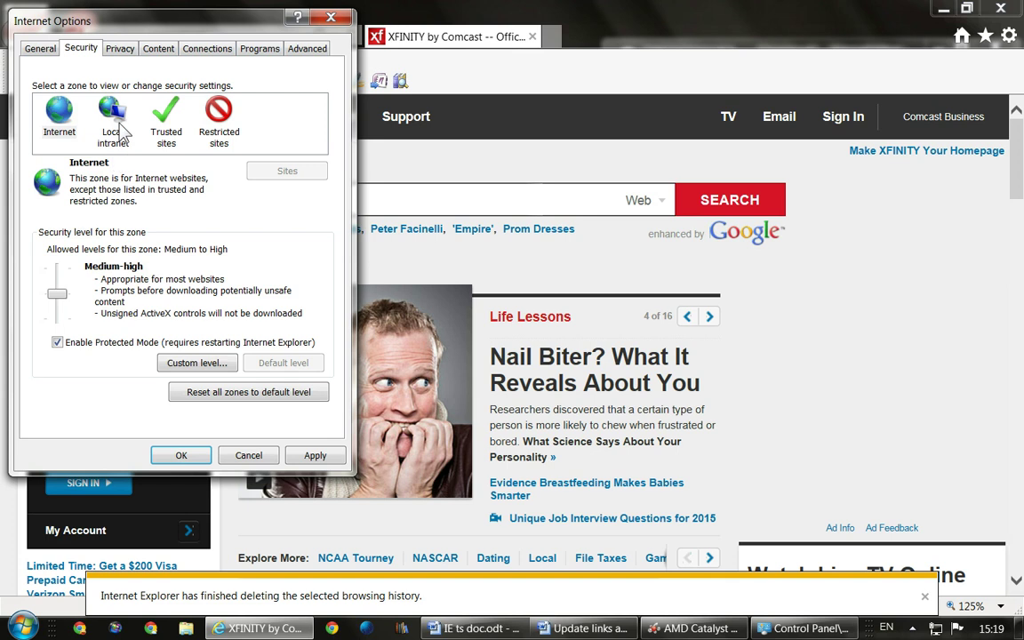
{"action": "left_click", "coordinate": [173, 132]}
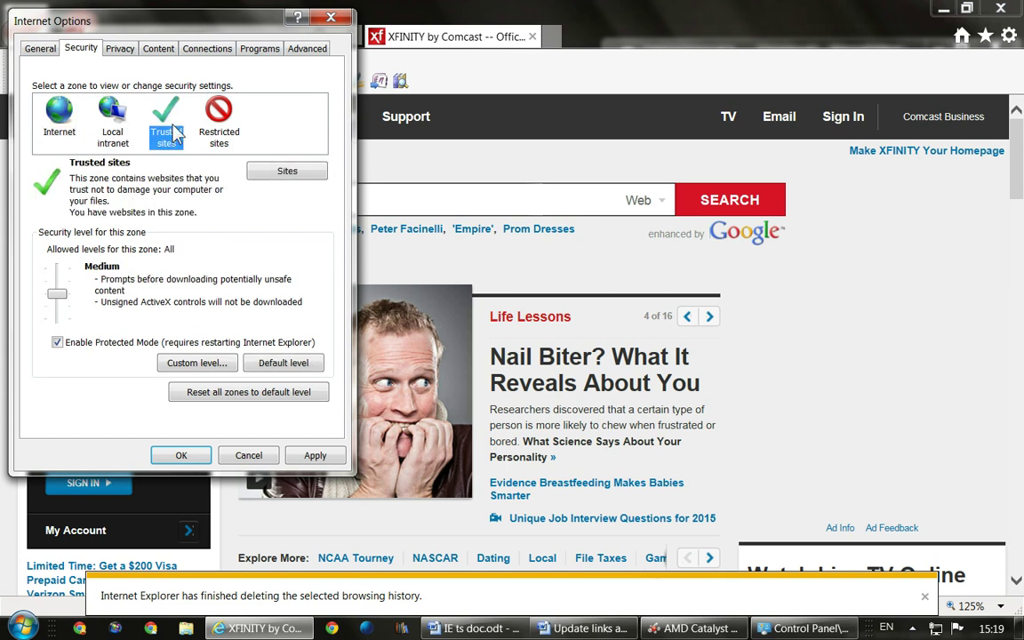
{"action": "left_click", "coordinate": [288, 174]}
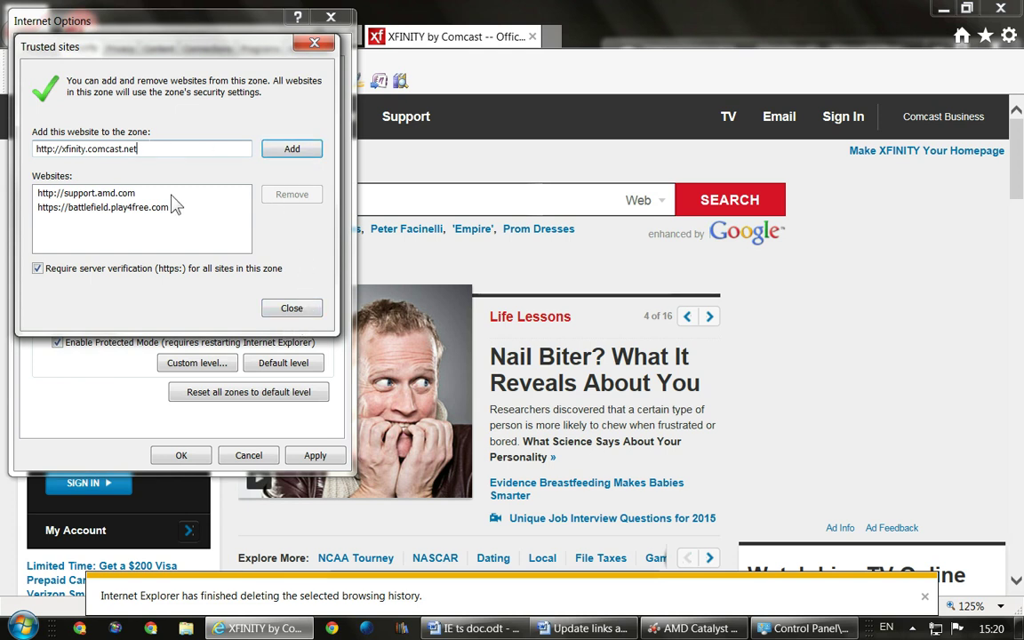
{"action": "left_click", "coordinate": [292, 148]}
{"action": "left_click", "coordinate": [627, 318]}
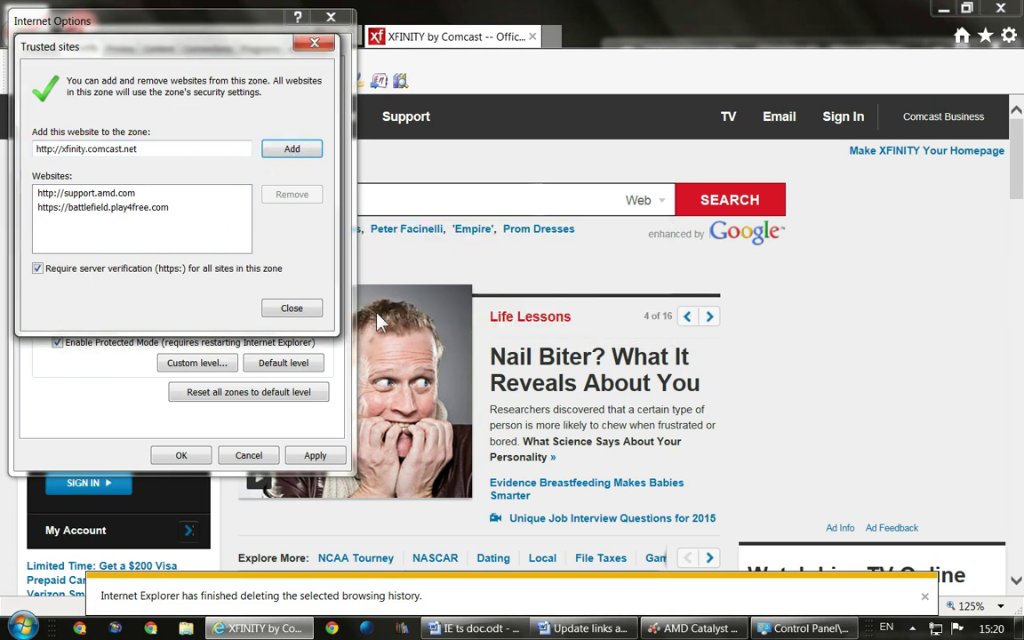
{"action": "left_click", "coordinate": [300, 313]}
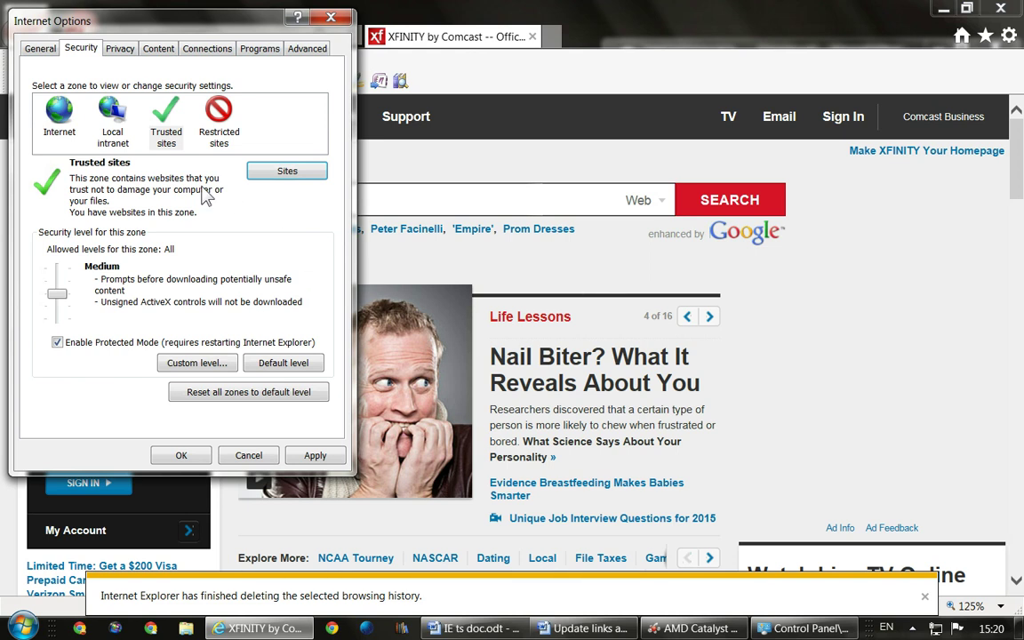
- Examine the security level and Protected Mode setting of the Restricted sites, Trusted sites, Local intranet and Internet zones
{"action": "left_click", "coordinate": [223, 130]}
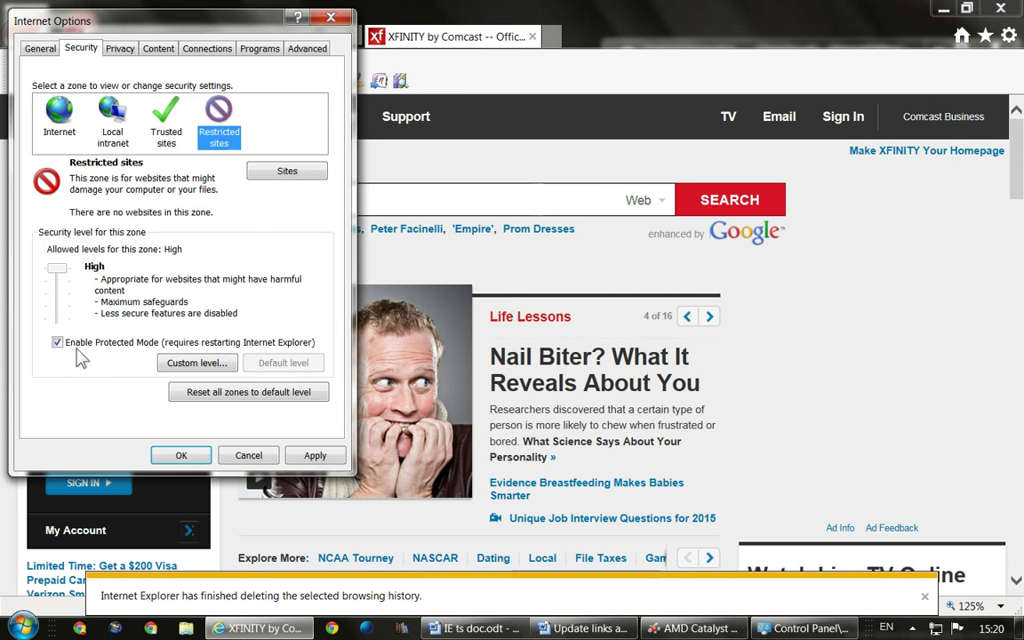
{"action": "left_click", "coordinate": [164, 125]}
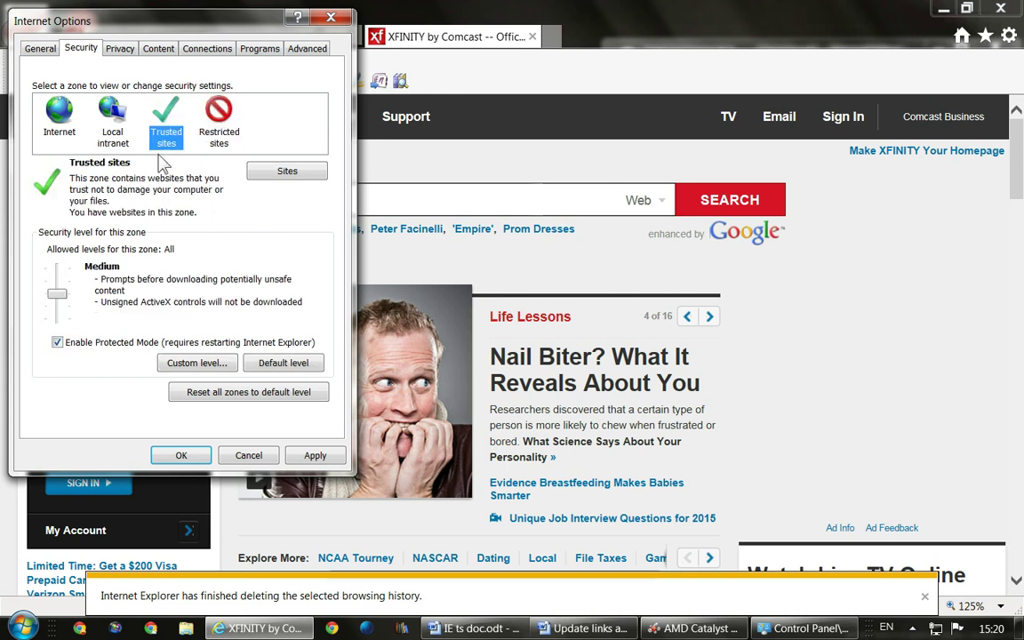
{"action": "left_click", "coordinate": [112, 120]}
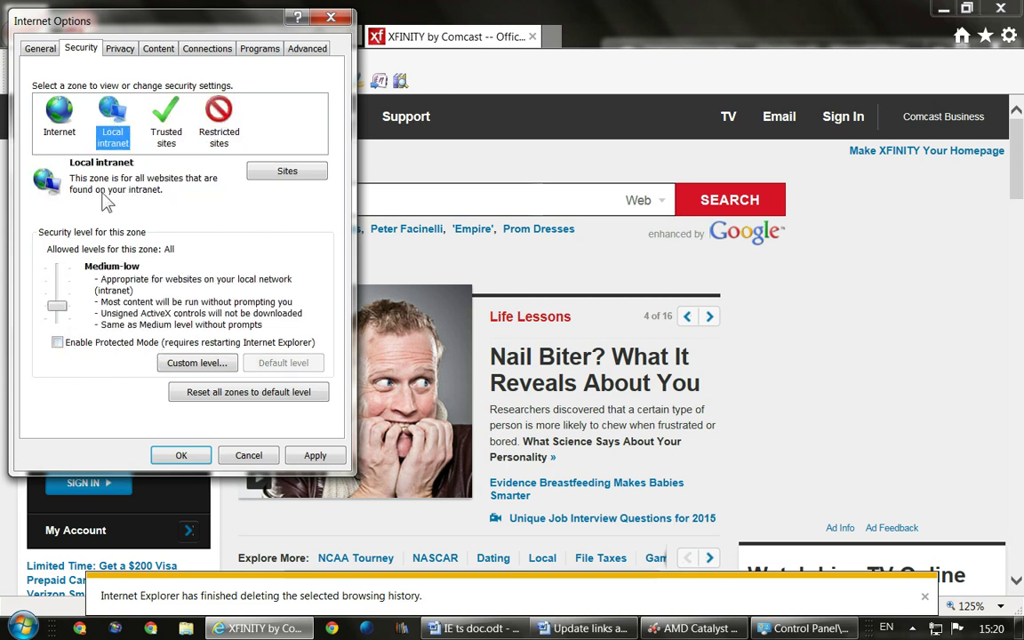
{"action": "left_click", "coordinate": [59, 115]}
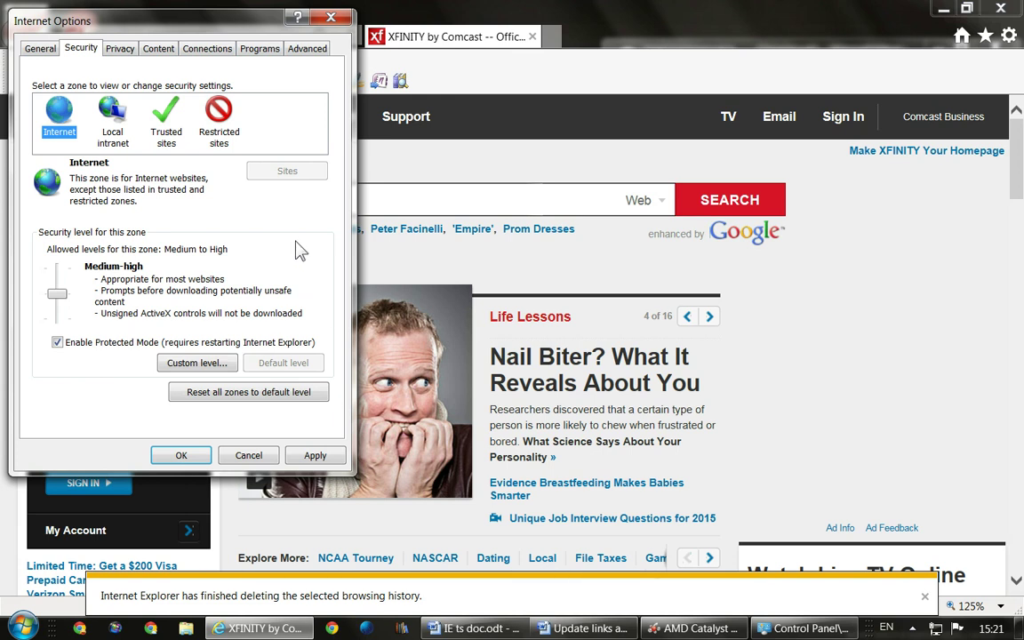
- Turn off disabling of toolbars and extensions for InPrivate Browsing and set the Internet zone's privacy level to Medium High
{"action": "left_click", "coordinate": [120, 49]}
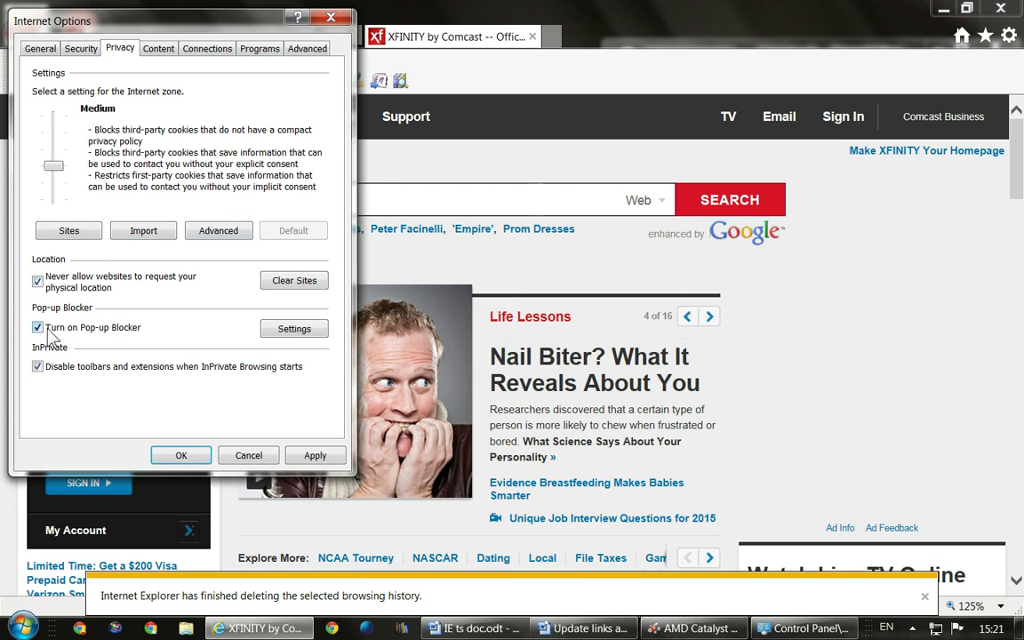
{"action": "left_click", "coordinate": [304, 334]}
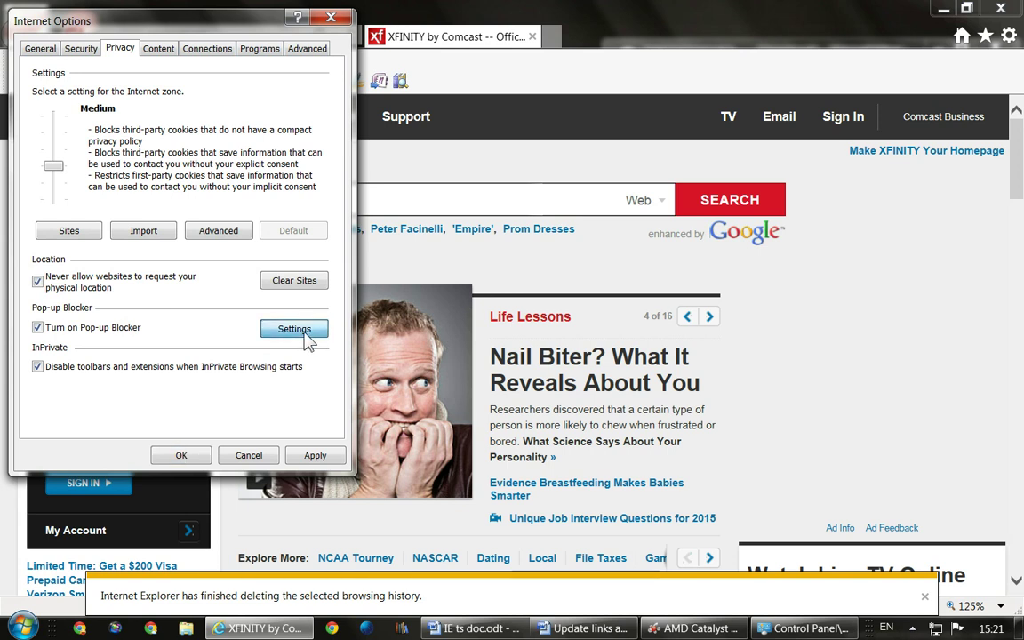
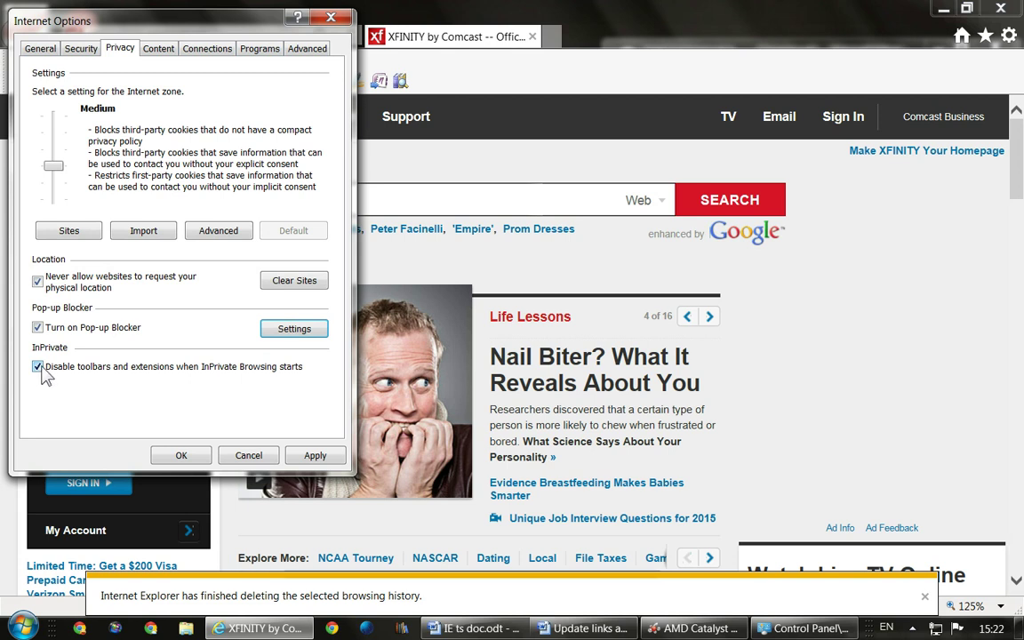
{"action": "left_click", "coordinate": [36, 368]}
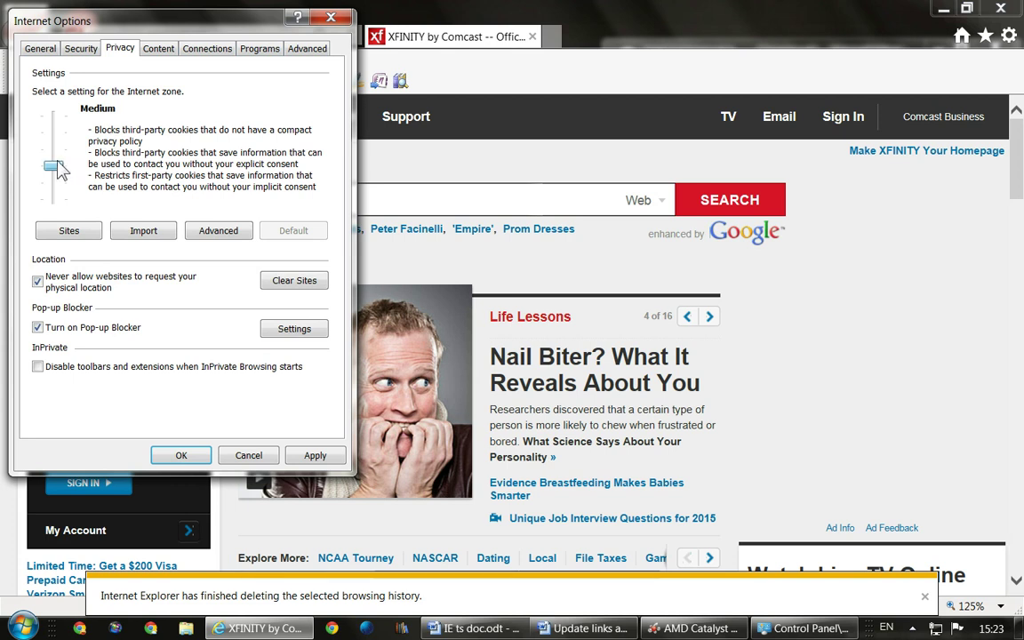
{"action": "left_click_drag", "start_coordinate": [56, 169], "coordinate": [56, 156]}
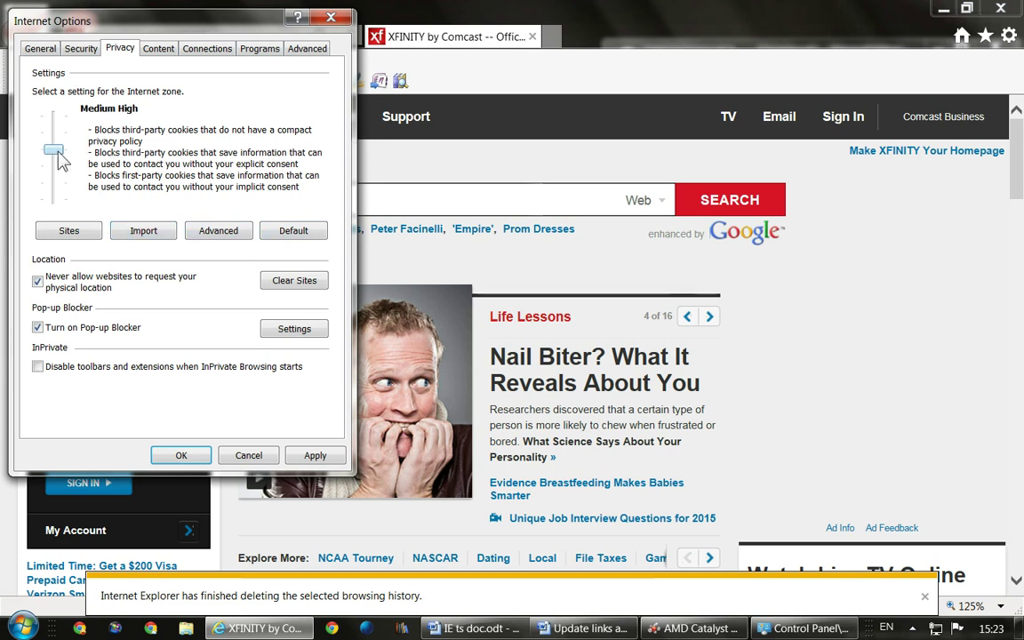
- Review the troubleshooting checklist in IE ts doc.odt in Word, then return to Internet Explorer and check the Internet zone's Protected Mode
{"action": "mouse_move", "coordinate": [460, 628]}
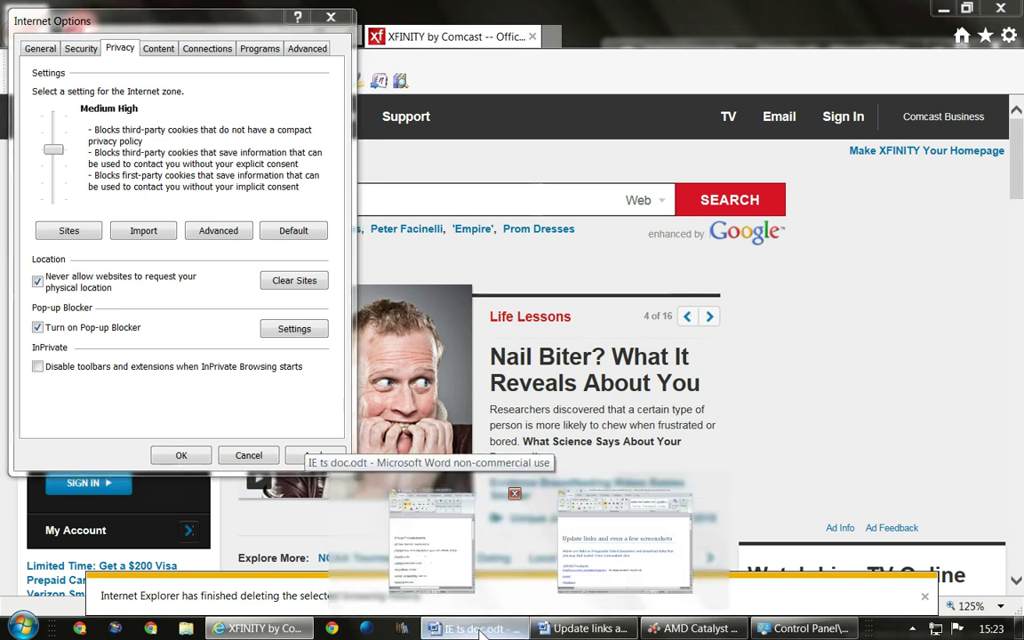
{"action": "left_click", "coordinate": [431, 538]}
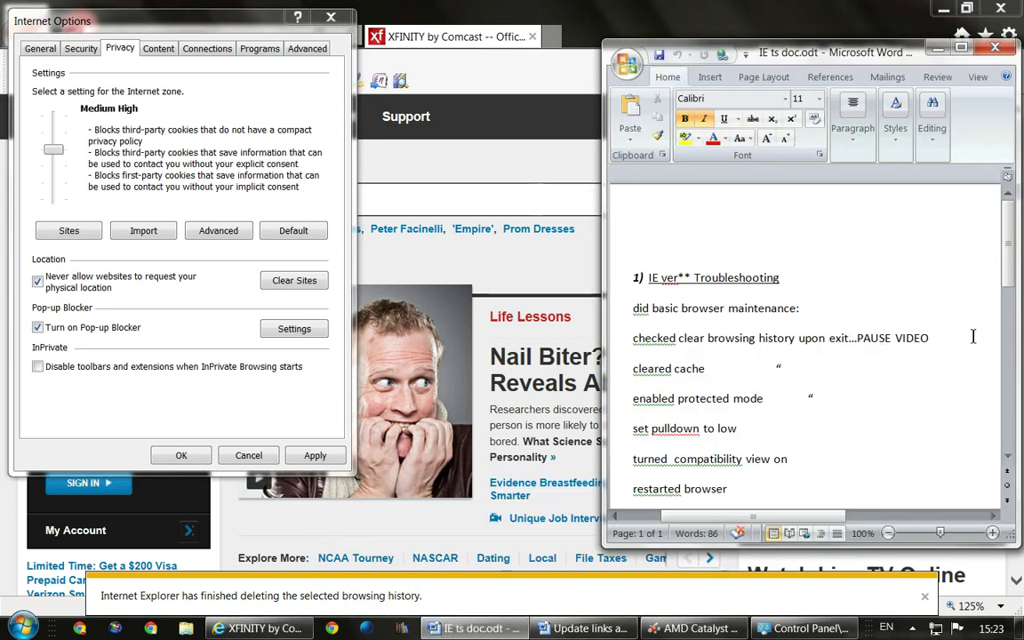
{"action": "left_click_drag", "start_coordinate": [1009, 256], "coordinate": [1010, 299]}
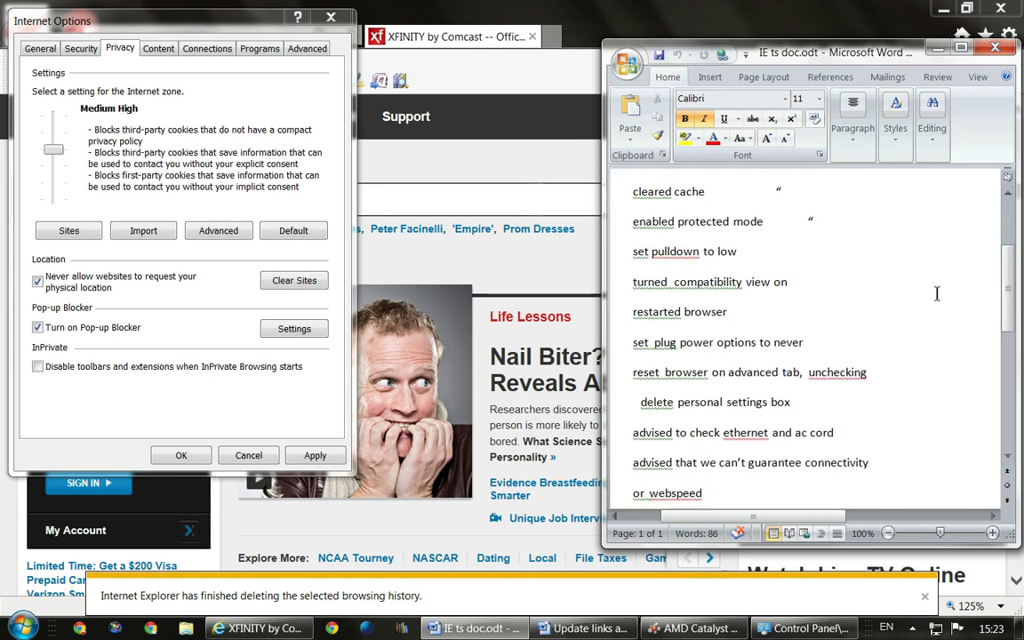
{"action": "left_click_drag", "start_coordinate": [1008, 300], "coordinate": [1011, 281]}
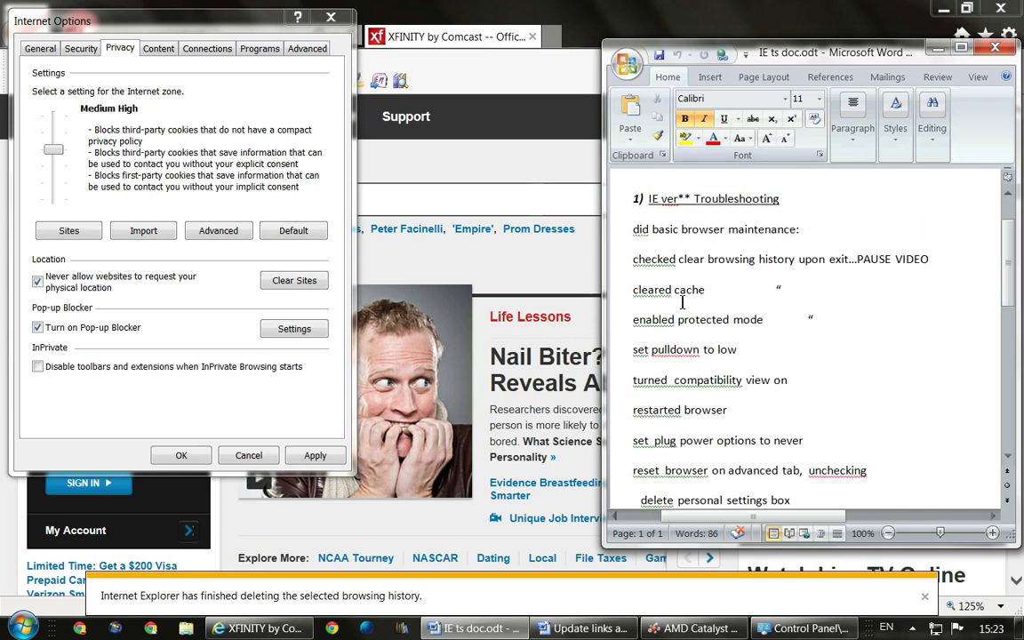
{"action": "left_click", "coordinate": [766, 328]}
{"action": "left_click", "coordinate": [80, 50]}
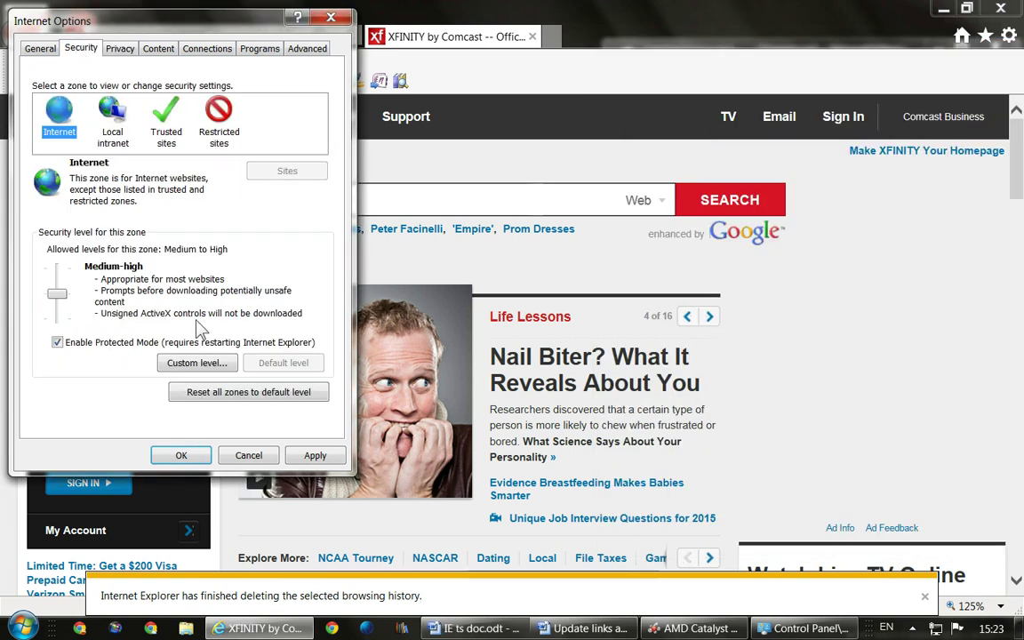
- Look through the Content, Connections and Programs options, toggling the non-default browser notice on and back off
{"action": "left_click", "coordinate": [160, 50]}
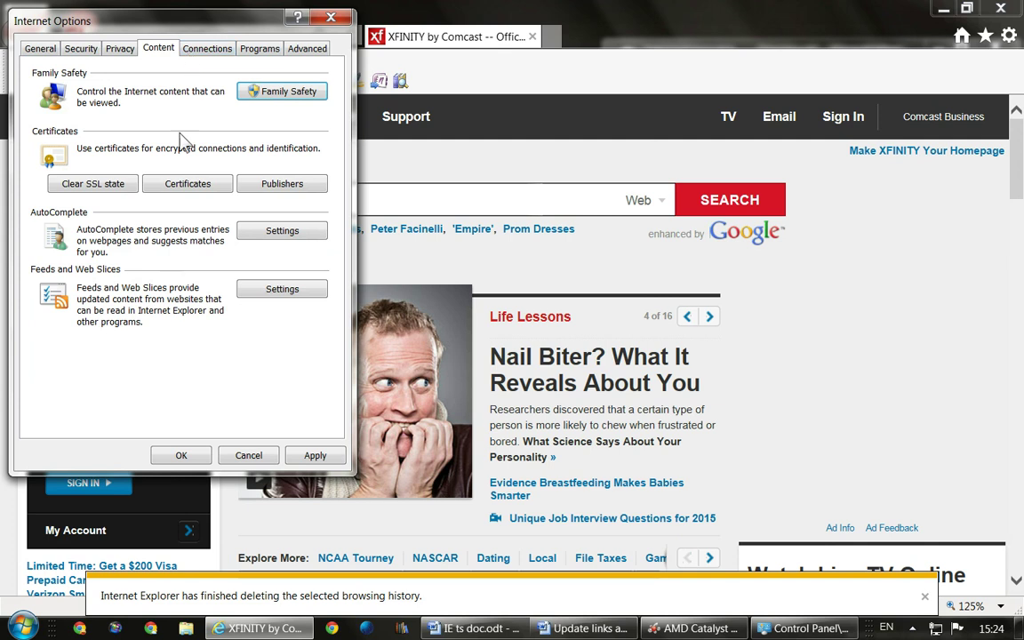
{"action": "left_click", "coordinate": [210, 50]}
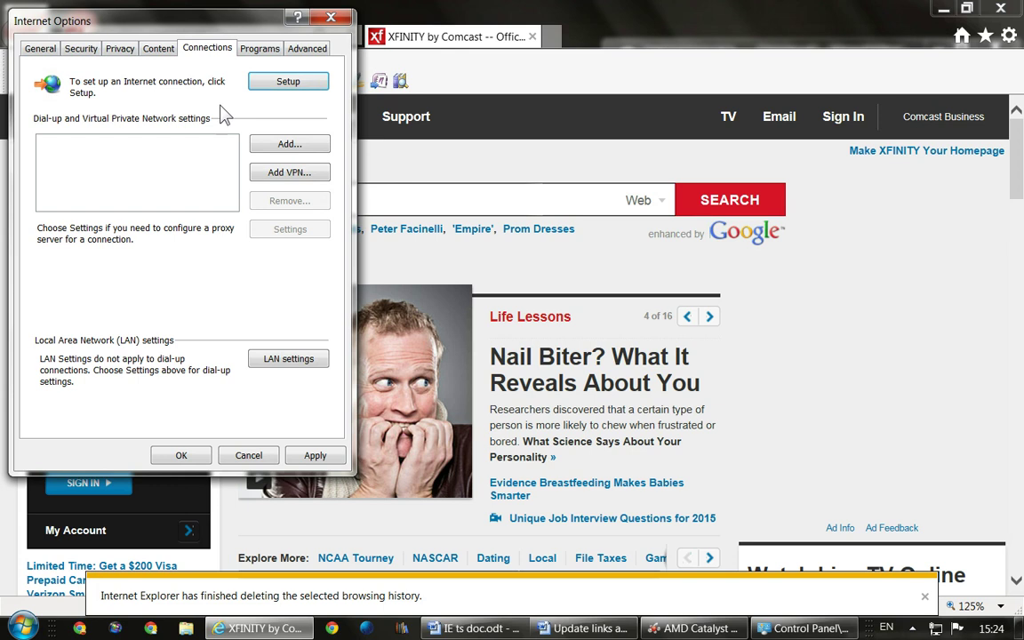
{"action": "left_click", "coordinate": [263, 53]}
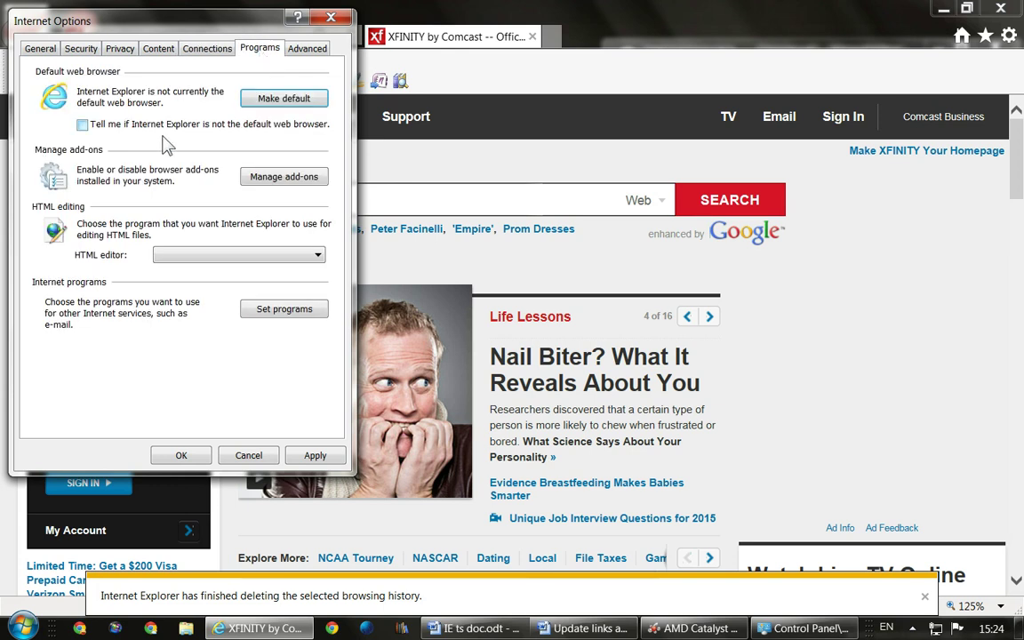
{"action": "left_click", "coordinate": [83, 126]}
{"action": "left_click", "coordinate": [85, 127]}
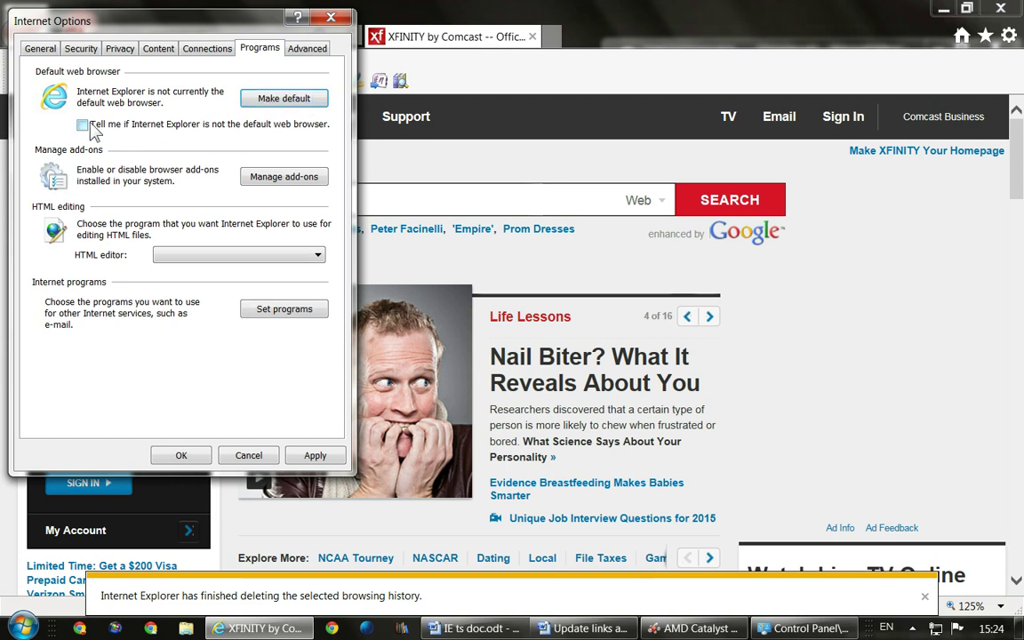
- Turn on Enable Enhanced Protected Mode in the advanced security settings and apply the Internet Options changes
{"action": "left_click", "coordinate": [310, 50]}
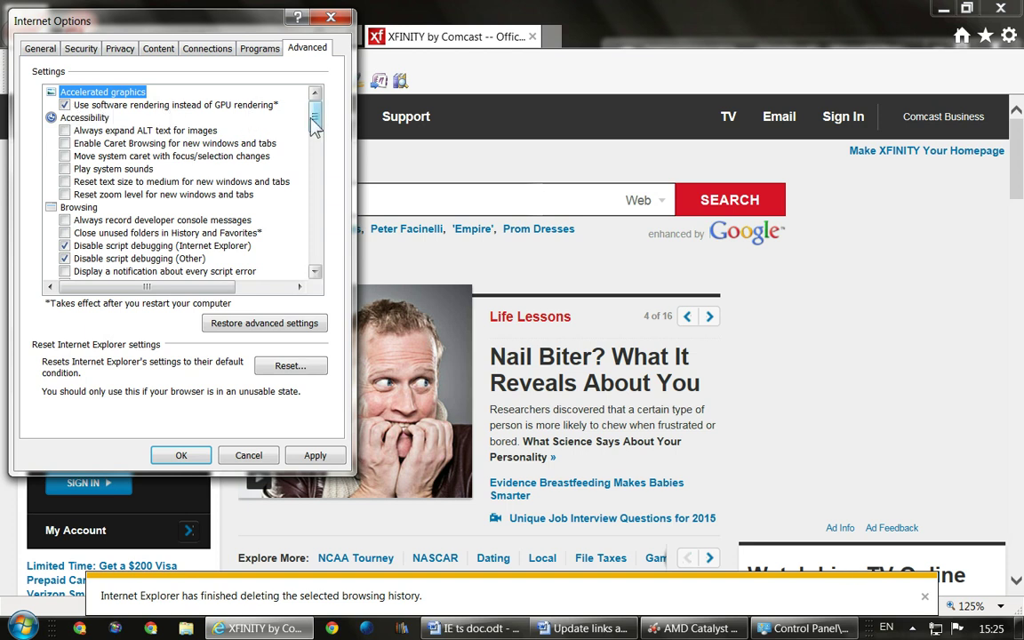
{"action": "left_click_drag", "start_coordinate": [312, 122], "coordinate": [313, 187]}
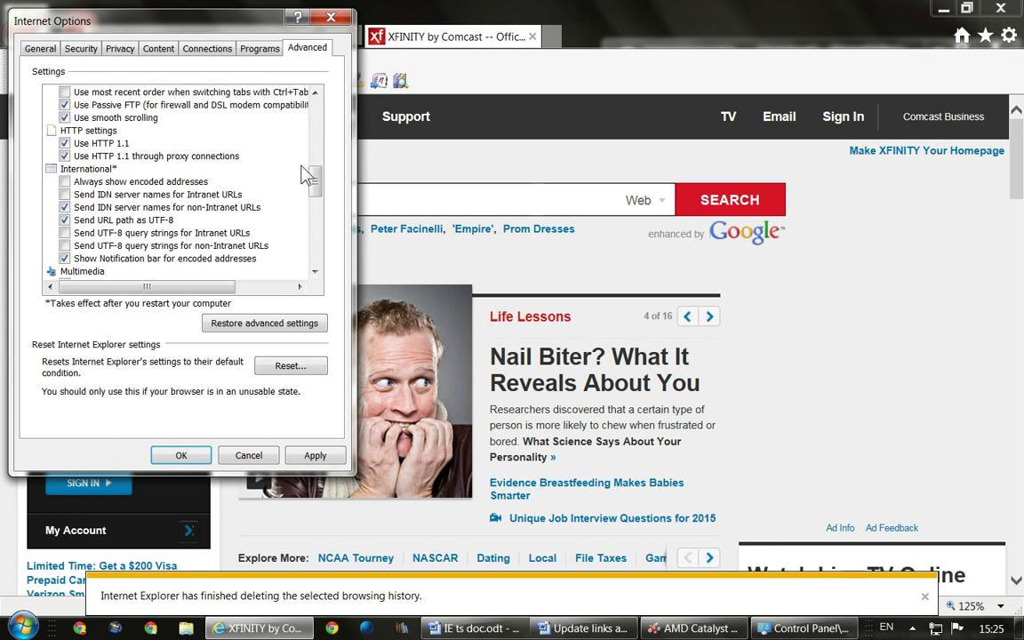
{"action": "left_click_drag", "start_coordinate": [317, 182], "coordinate": [312, 220]}
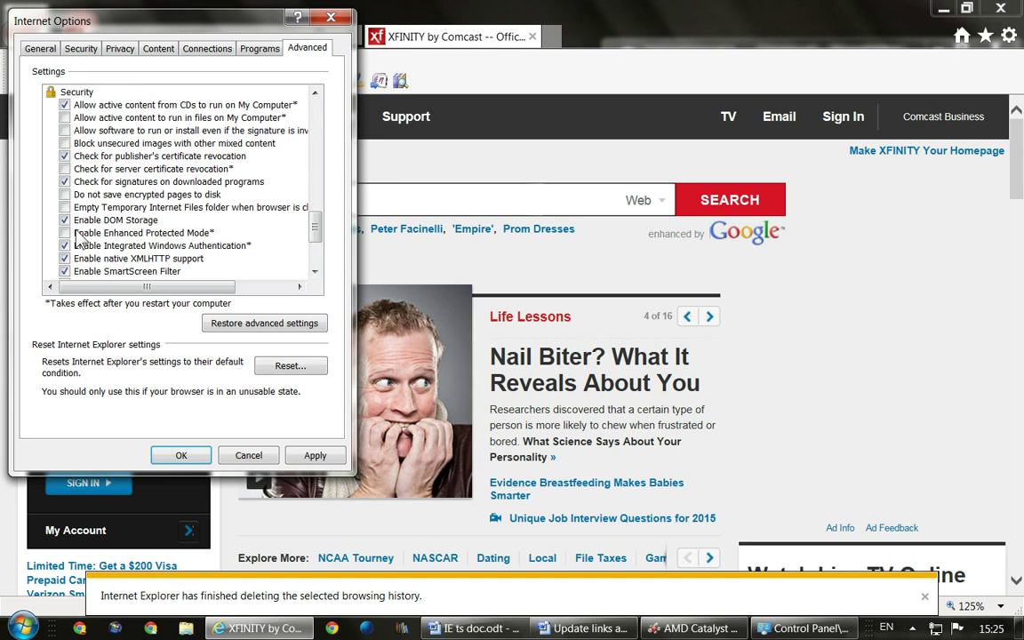
{"action": "left_click", "coordinate": [132, 233]}
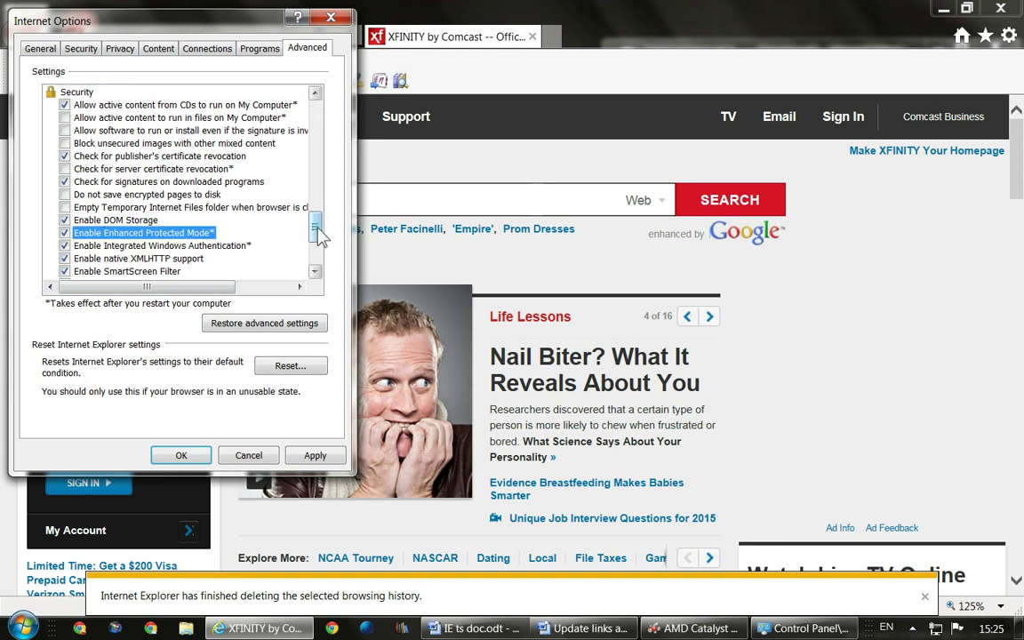
{"action": "left_click_drag", "start_coordinate": [318, 233], "coordinate": [317, 257]}
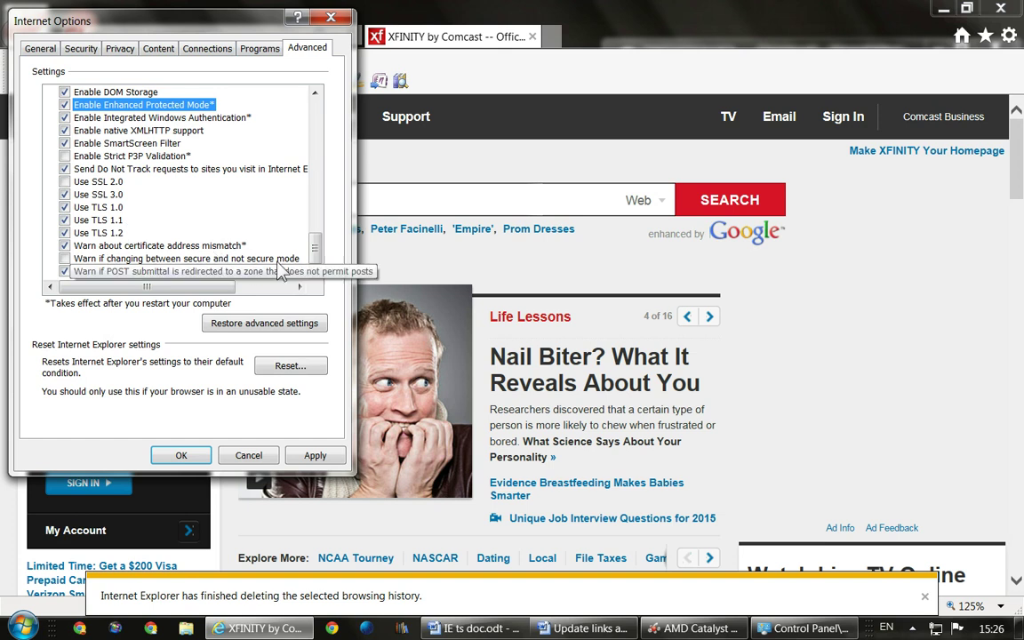
{"action": "left_click", "coordinate": [322, 460]}
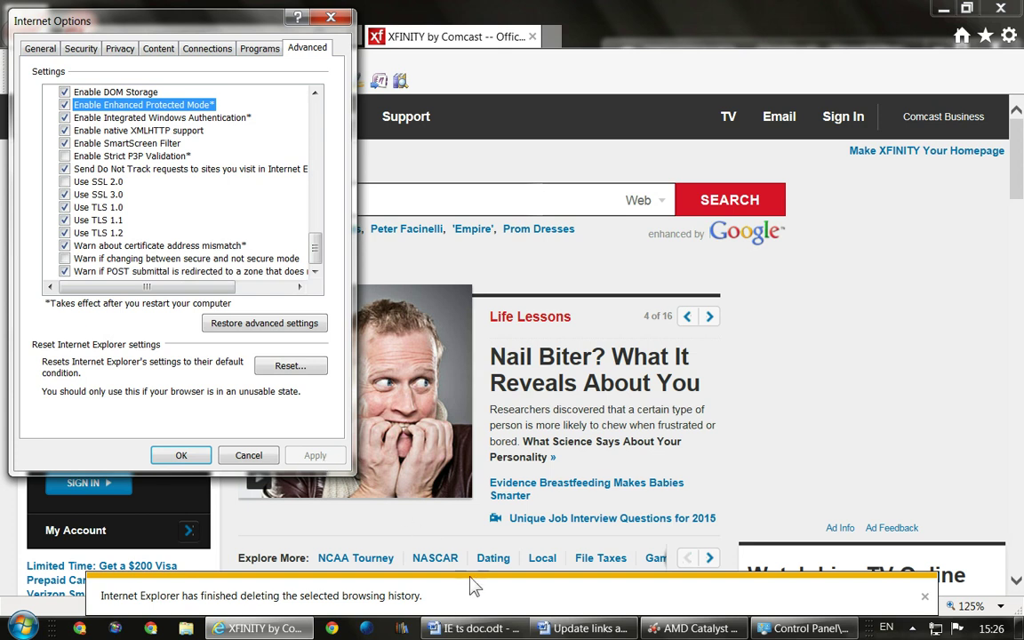
- Consult the Word checklist on resetting the browser, then examine Internet Explorer's reset options and leave without resetting
{"action": "left_click", "coordinate": [495, 629]}
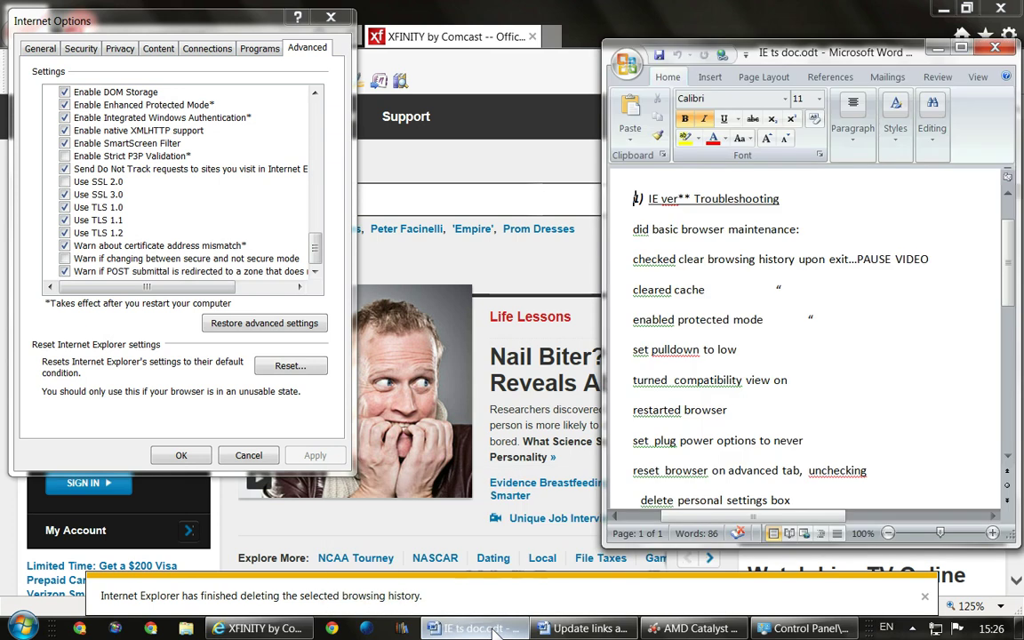
{"action": "left_click_drag", "start_coordinate": [1007, 271], "coordinate": [1007, 311]}
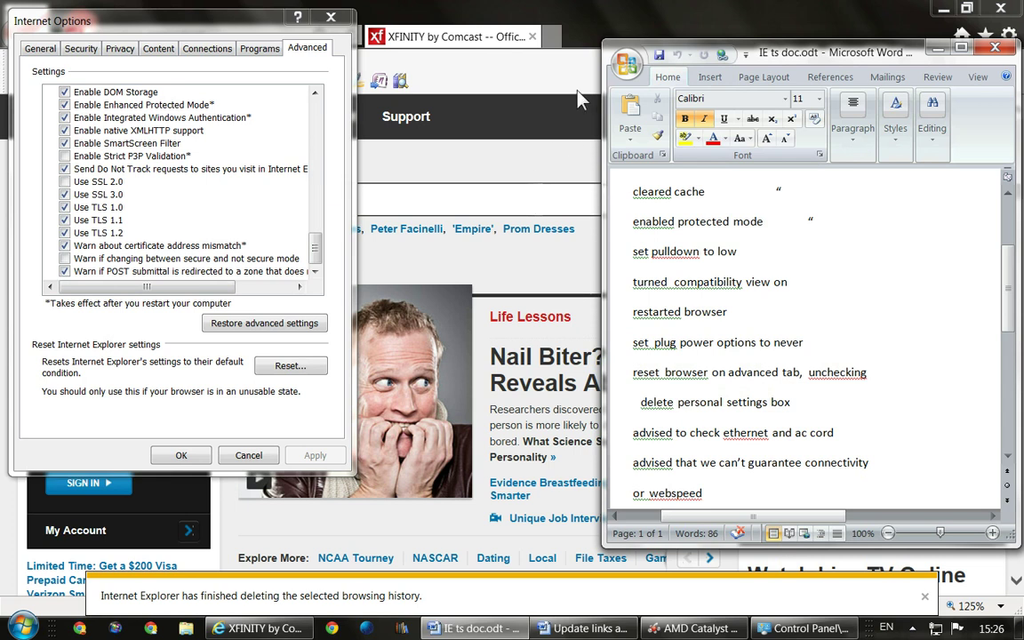
{"action": "left_click", "coordinate": [591, 22]}
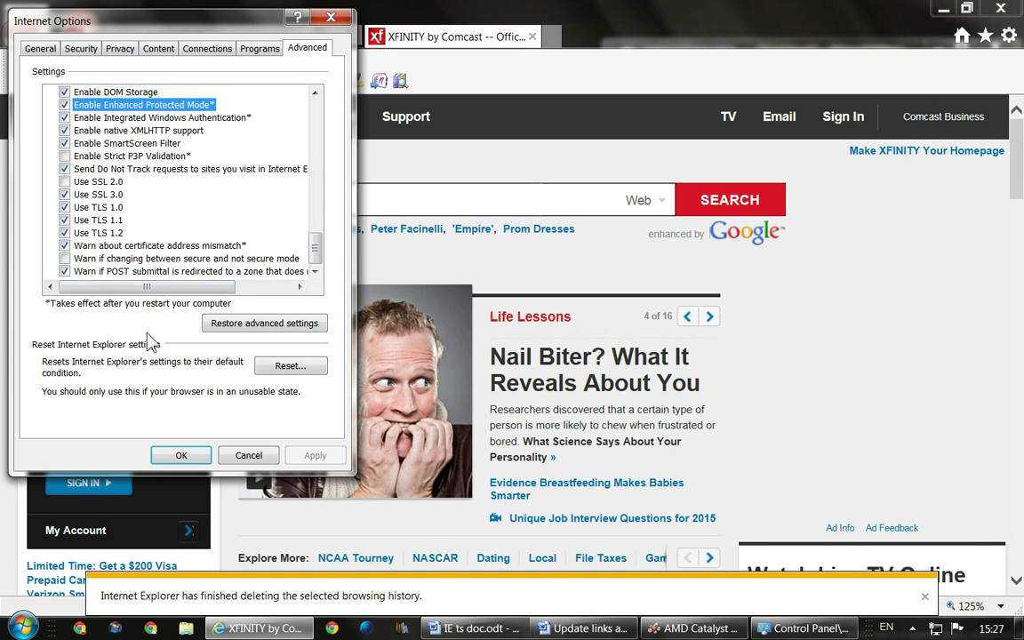
{"action": "left_click", "coordinate": [301, 375]}
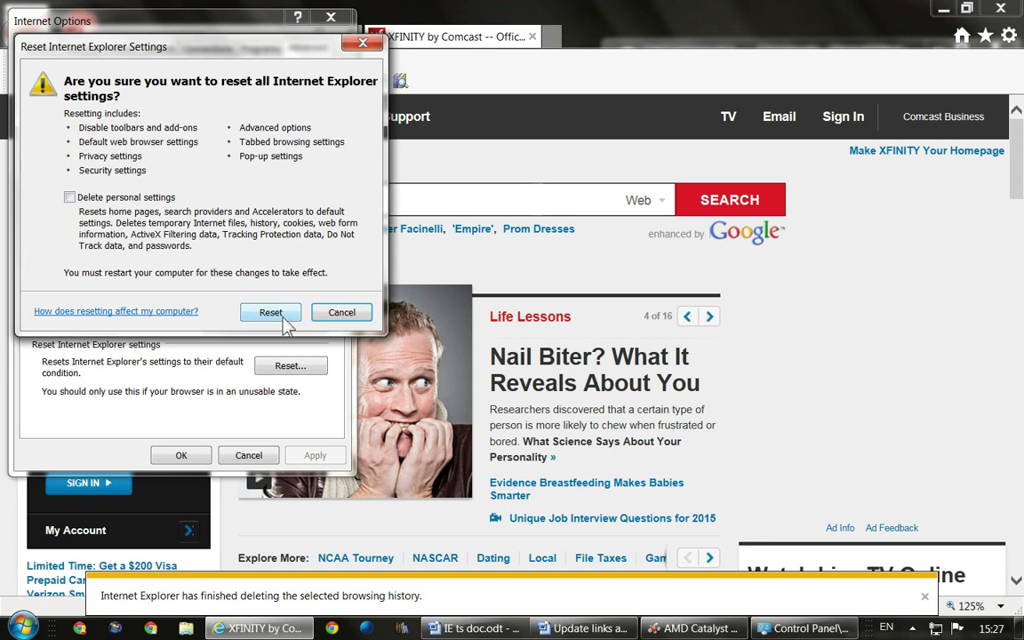
{"action": "left_click", "coordinate": [351, 314]}
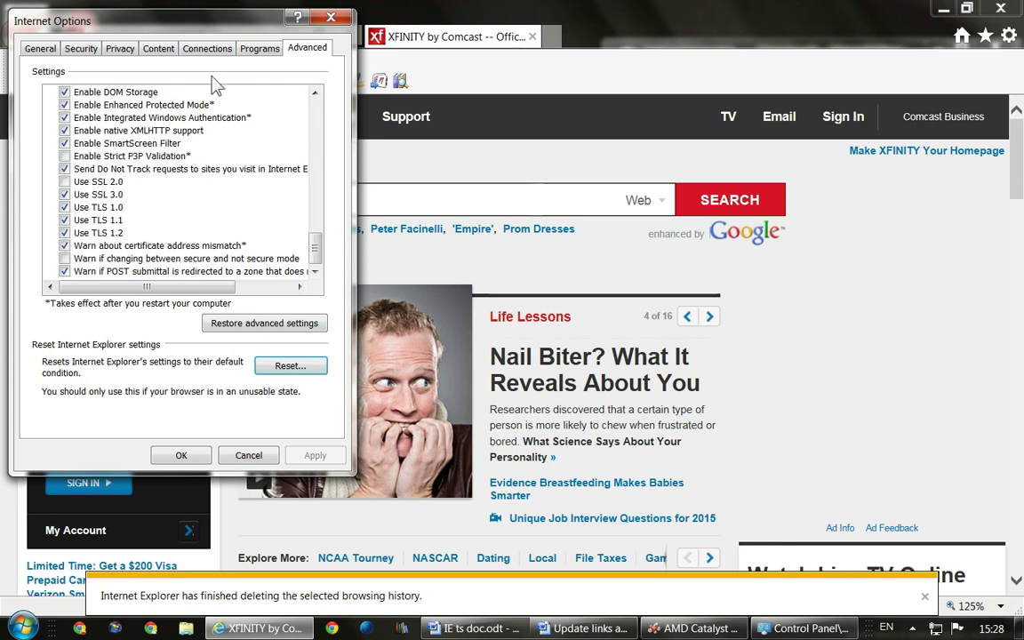
- Examine the Colors and Fonts appearance settings, previewing The GodFather webpage font, and close Internet Options without saving
{"action": "left_click", "coordinate": [40, 49]}
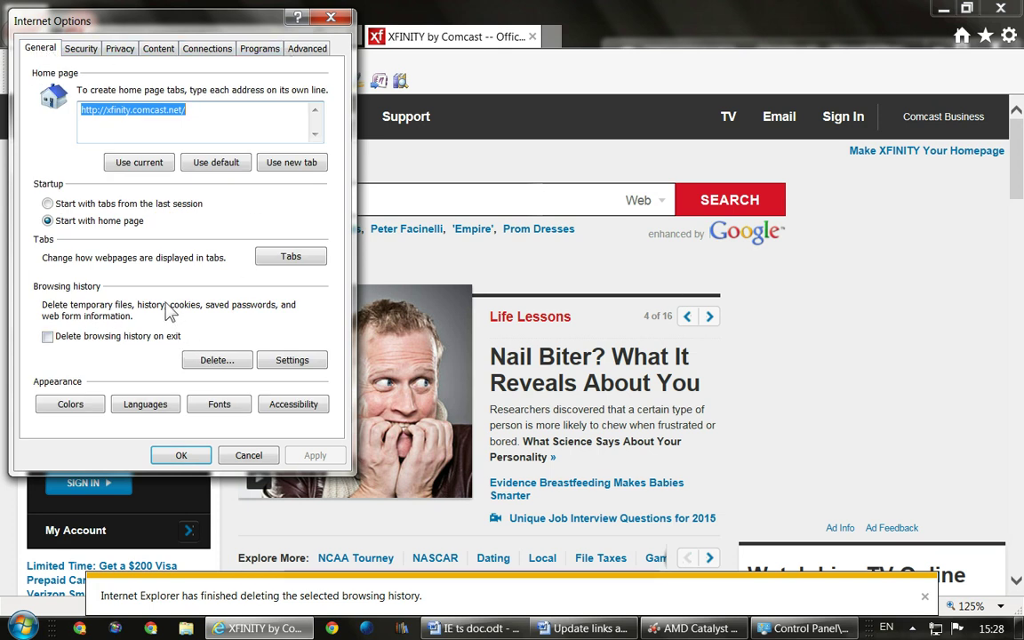
{"action": "left_click", "coordinate": [71, 407]}
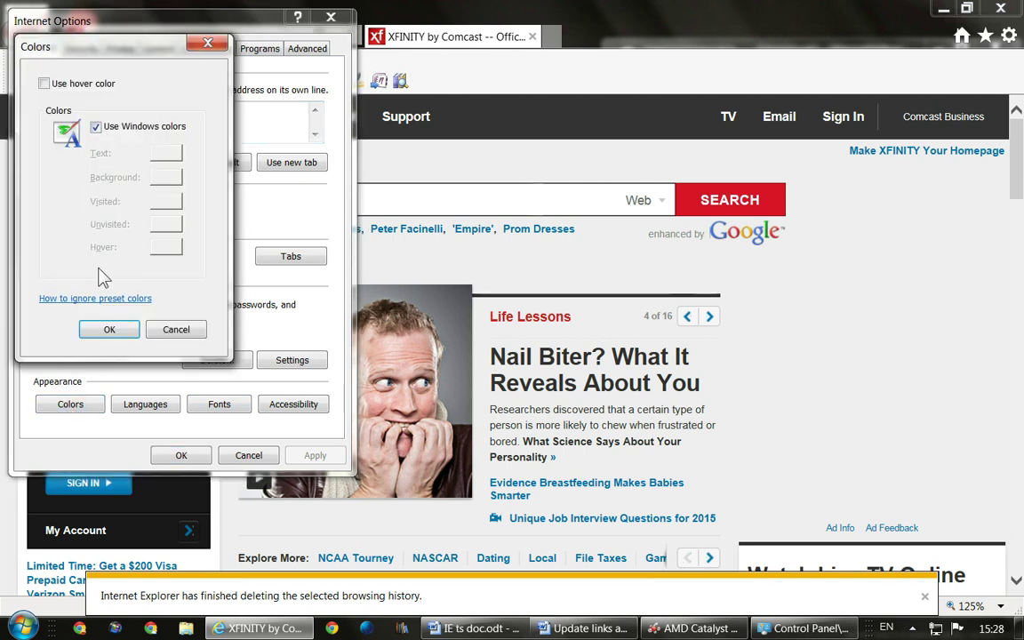
{"action": "left_click", "coordinate": [178, 330]}
{"action": "left_click", "coordinate": [221, 404]}
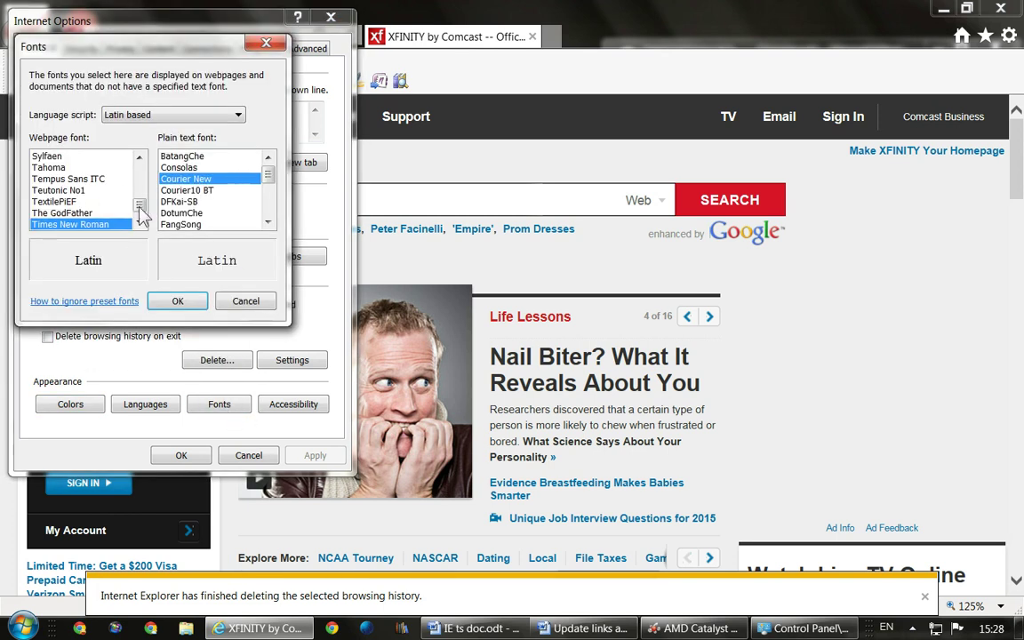
{"action": "left_click", "coordinate": [78, 212]}
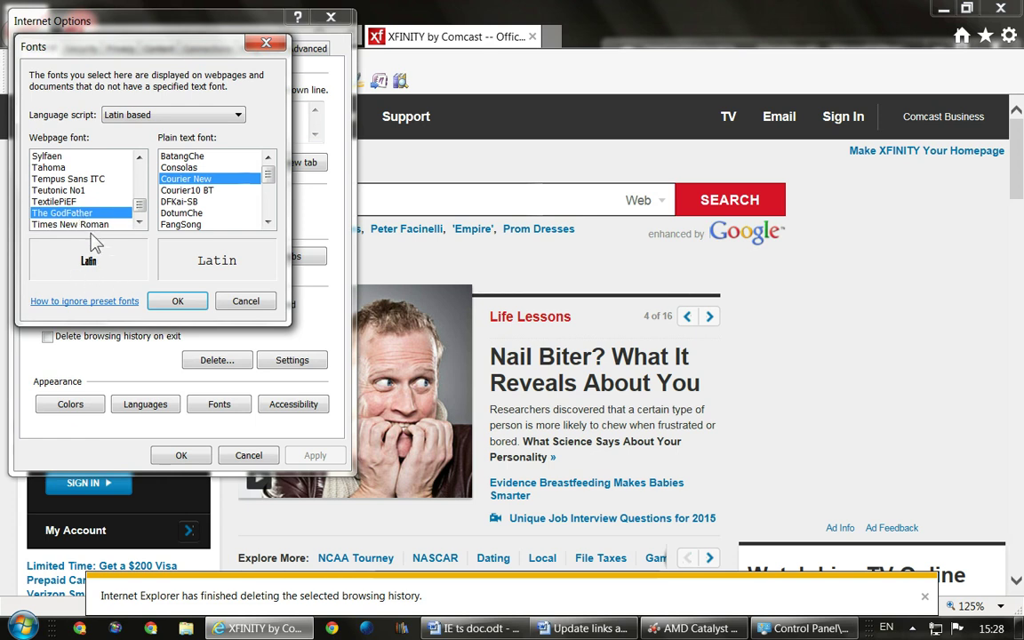
{"action": "left_click", "coordinate": [71, 225]}
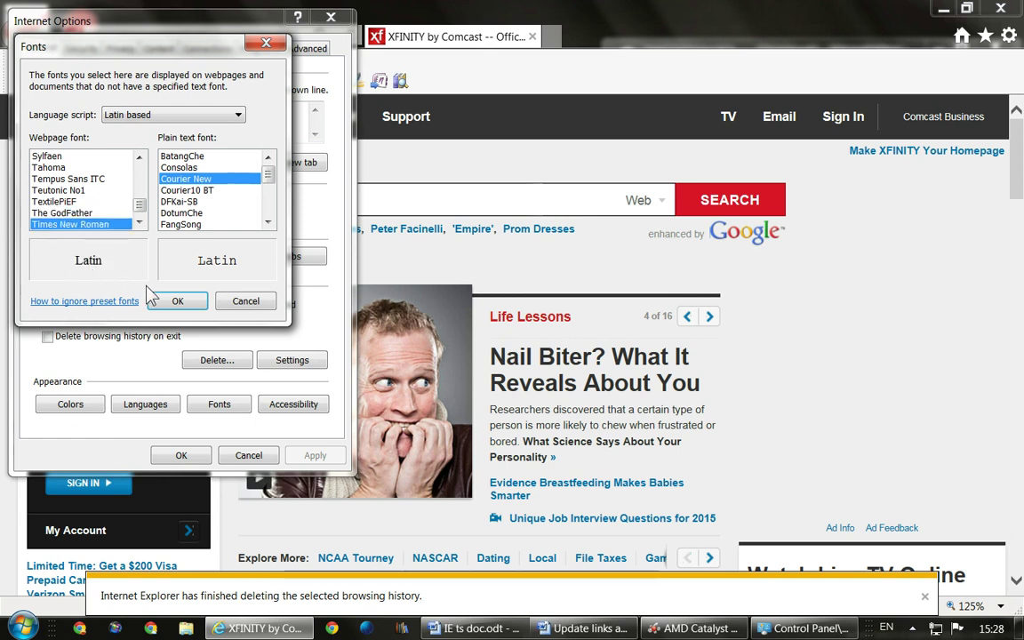
{"action": "left_click", "coordinate": [245, 300]}
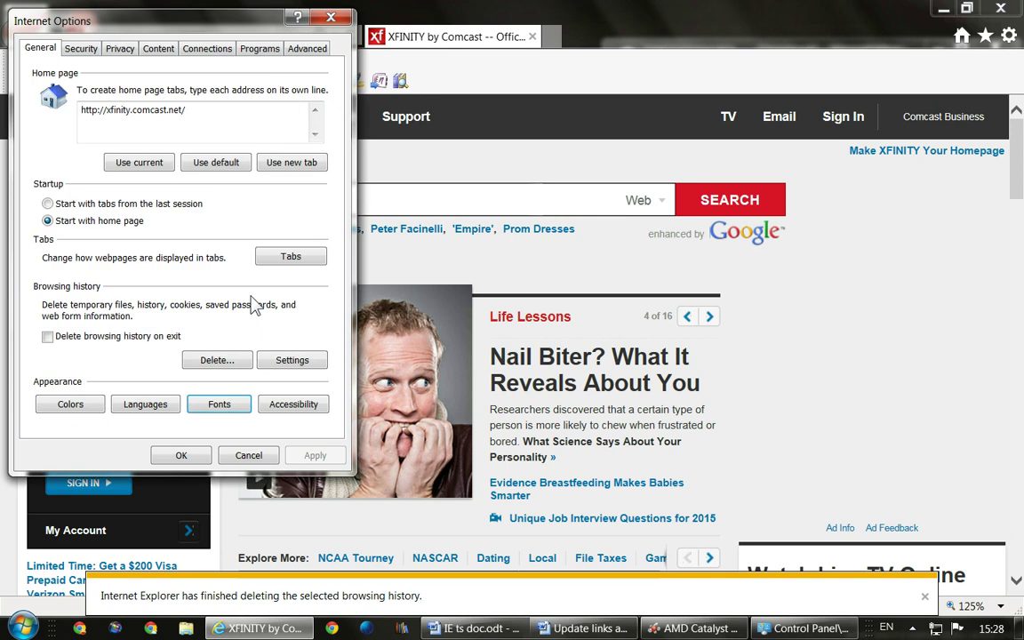
{"action": "left_click", "coordinate": [251, 458]}
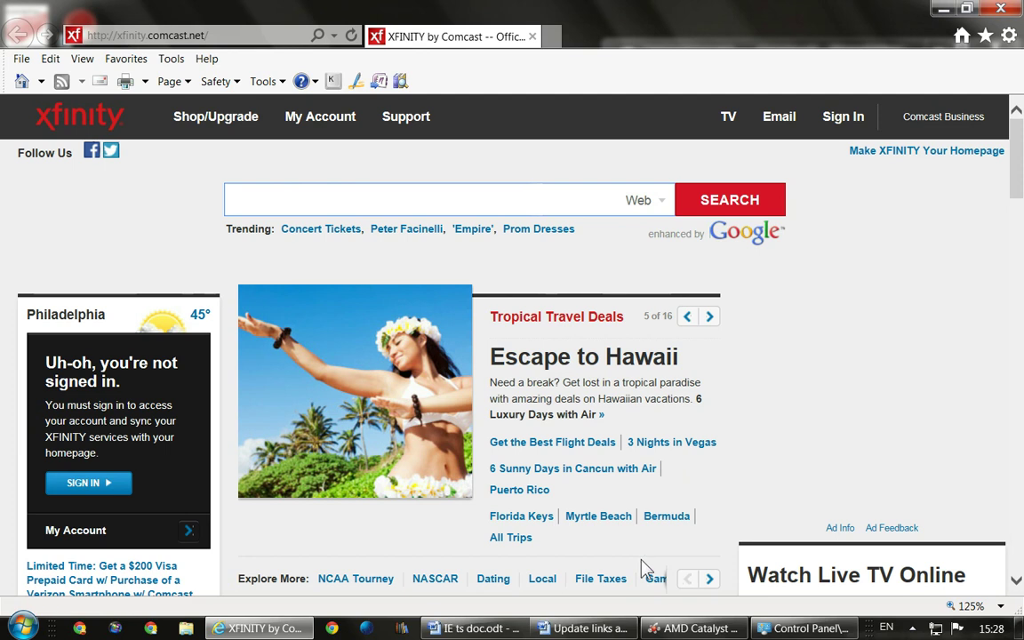
- Switch to Control Panel, check the Balanced power plan's display and sleep settings without saving, and return to the Word checklist
{"action": "left_click", "coordinate": [471, 629]}
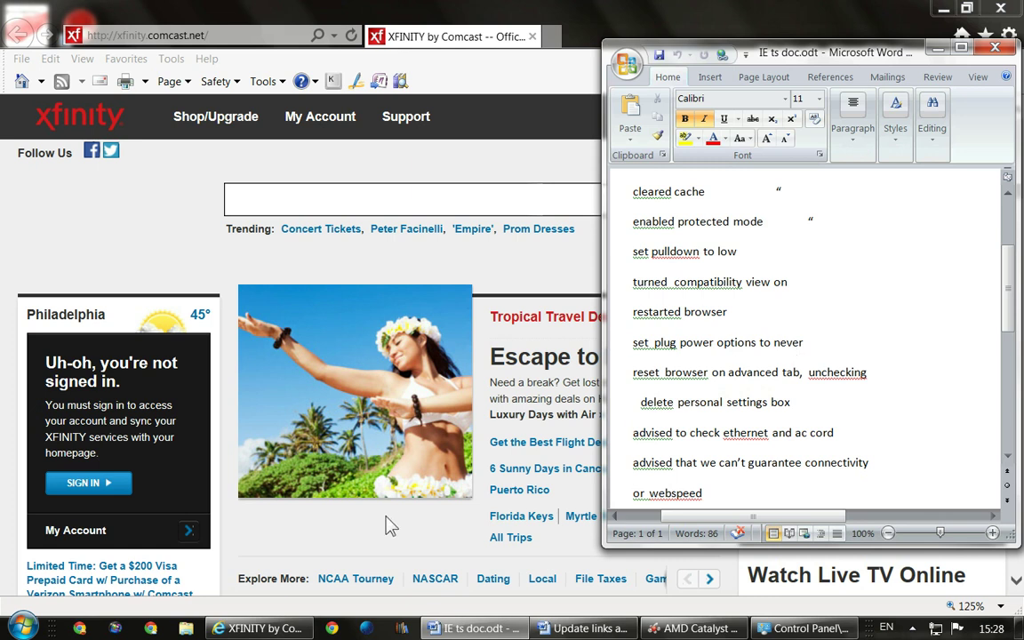
{"action": "left_click", "coordinate": [772, 630]}
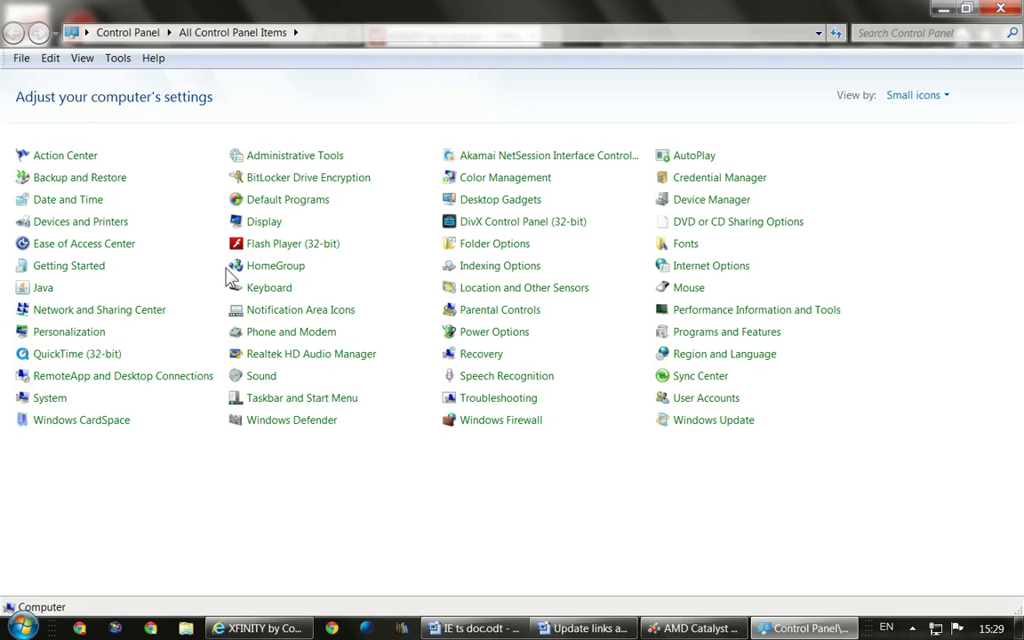
{"action": "left_click", "coordinate": [498, 334]}
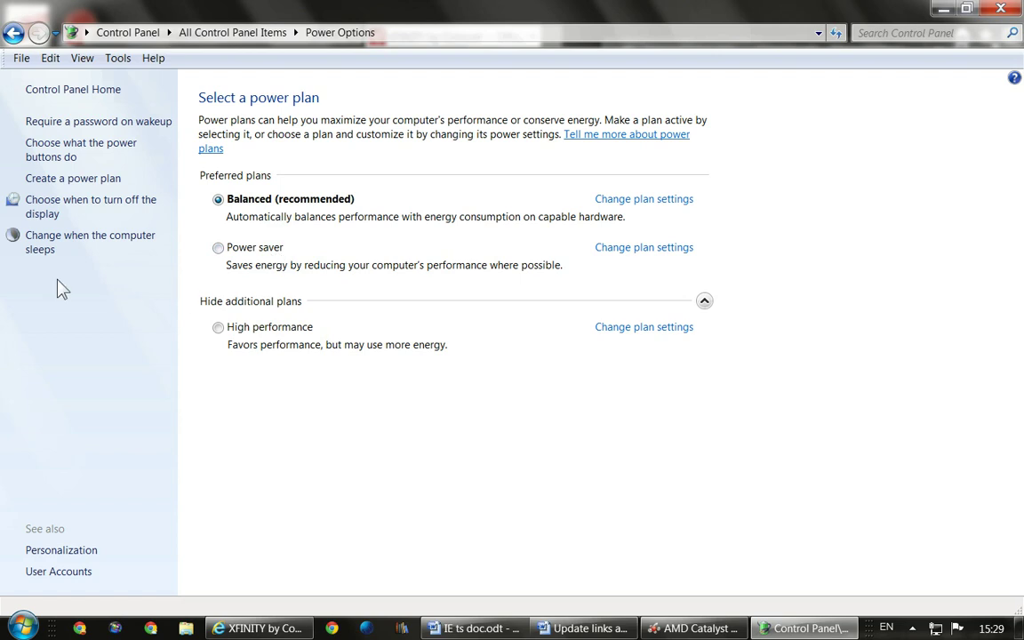
{"action": "left_click", "coordinate": [94, 243]}
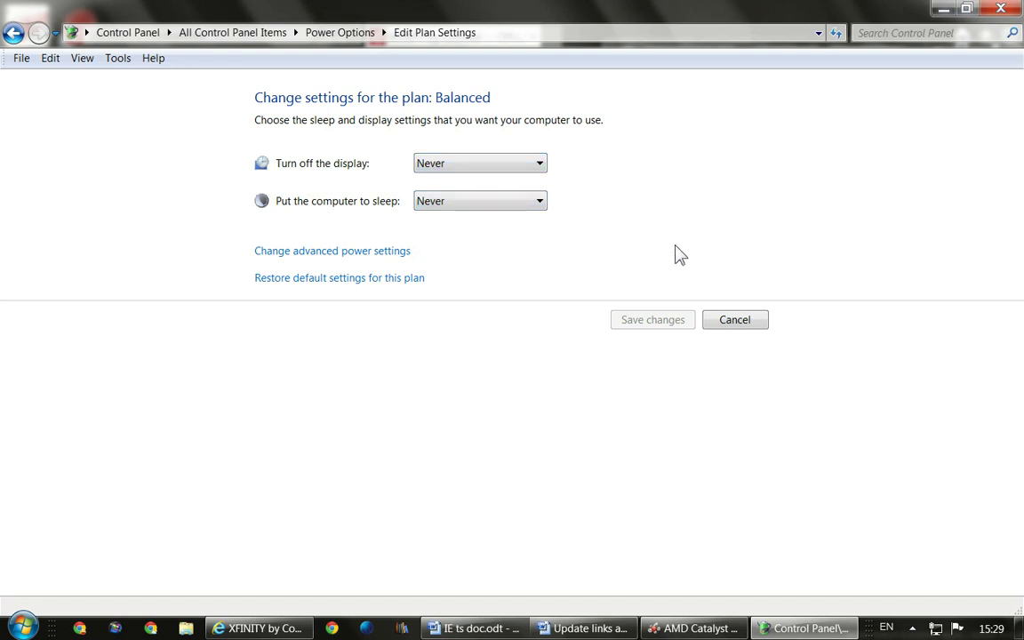
{"action": "left_click", "coordinate": [736, 320]}
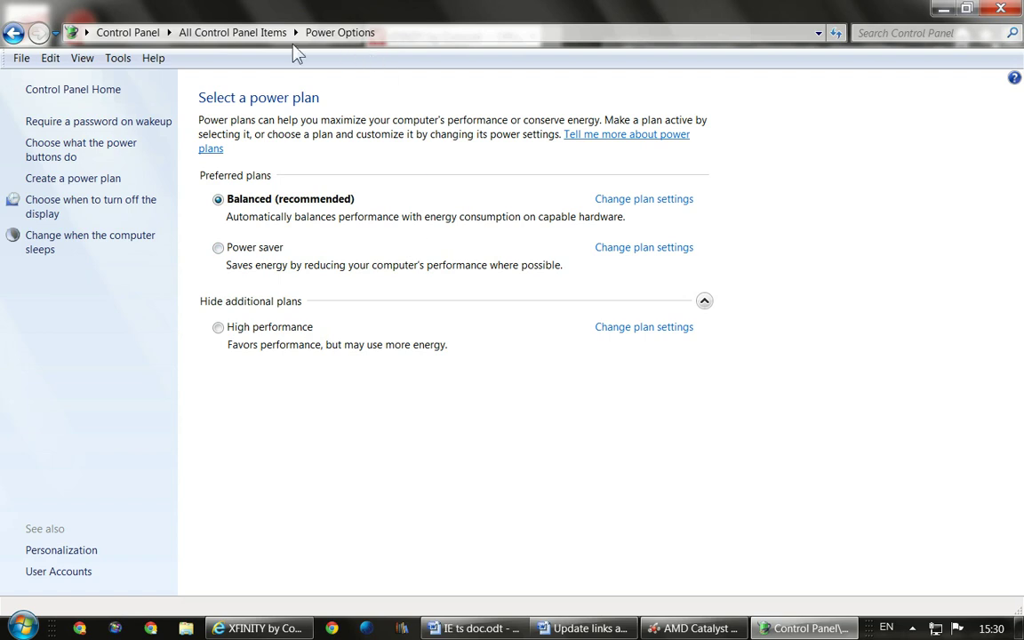
{"action": "left_click", "coordinate": [247, 33]}
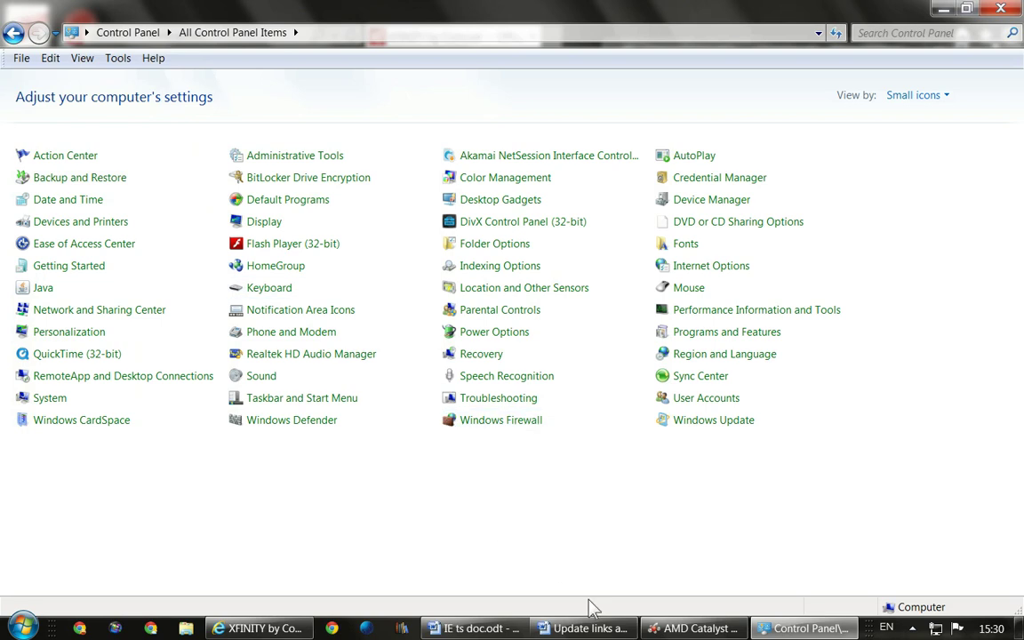
{"action": "left_click", "coordinate": [779, 627]}
{"action": "left_click", "coordinate": [786, 628]}
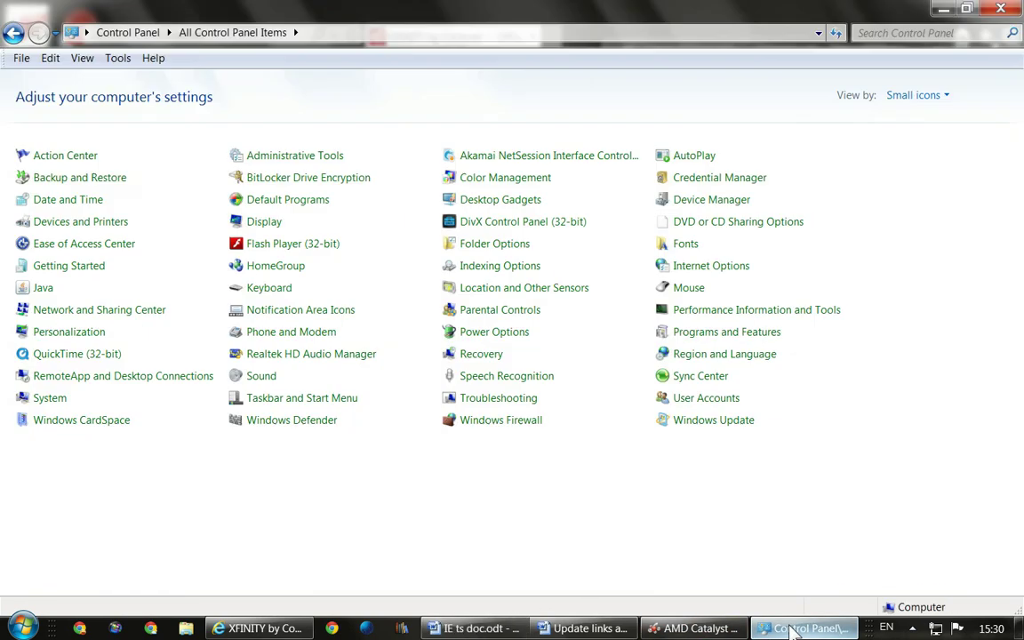
{"action": "left_click", "coordinate": [796, 629]}
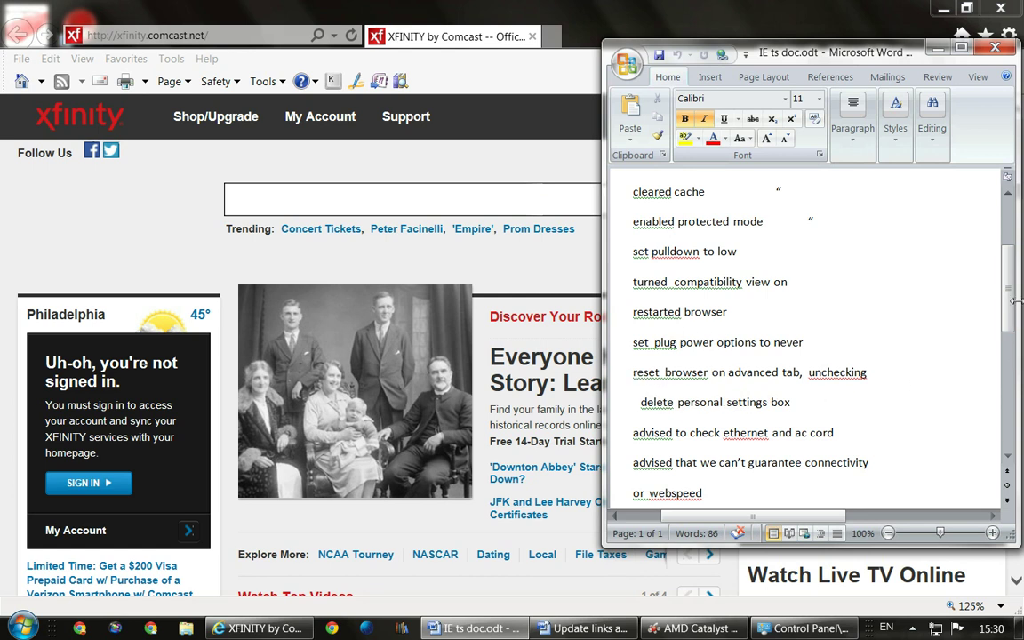
- Read the rest of the Word checklist down to the sound card settings item, and minimize Internet Explorer
{"action": "left_click_drag", "start_coordinate": [1010, 300], "coordinate": [1007, 325]}
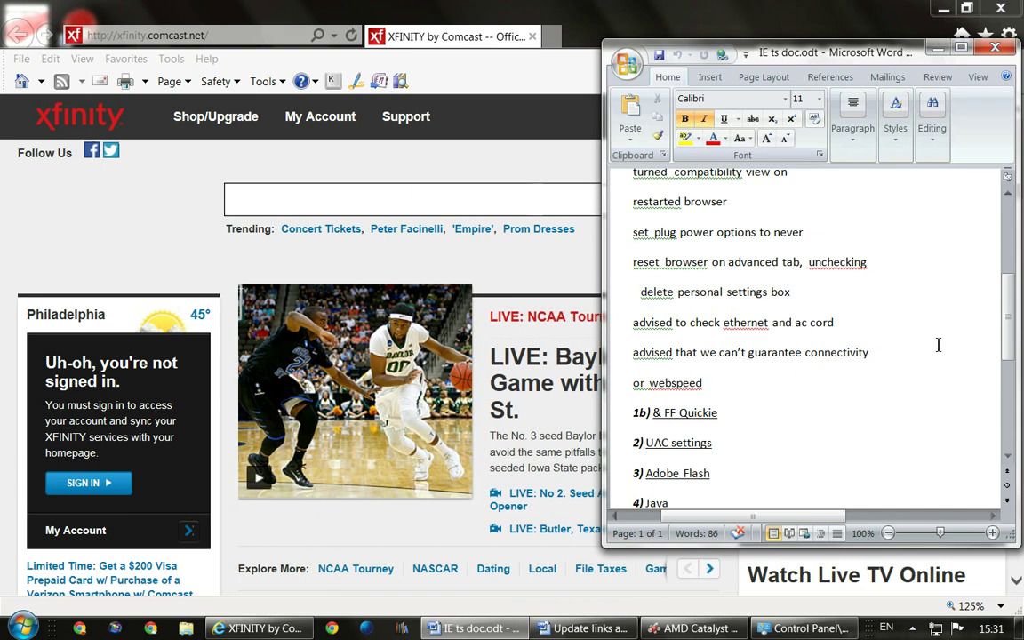
{"action": "left_click_drag", "start_coordinate": [1012, 315], "coordinate": [1012, 378]}
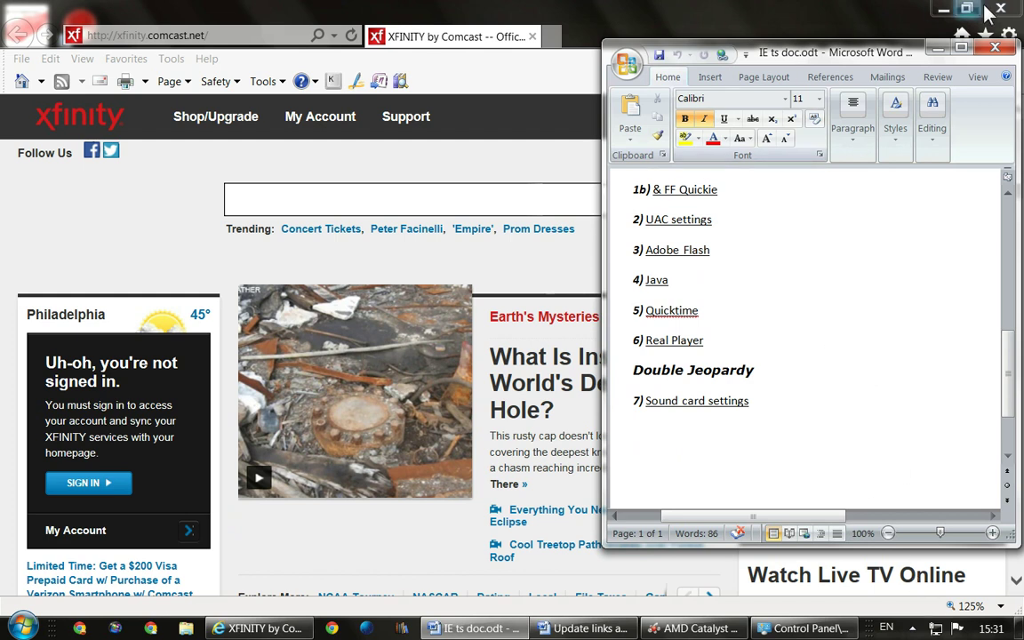
{"action": "left_click", "coordinate": [944, 9]}
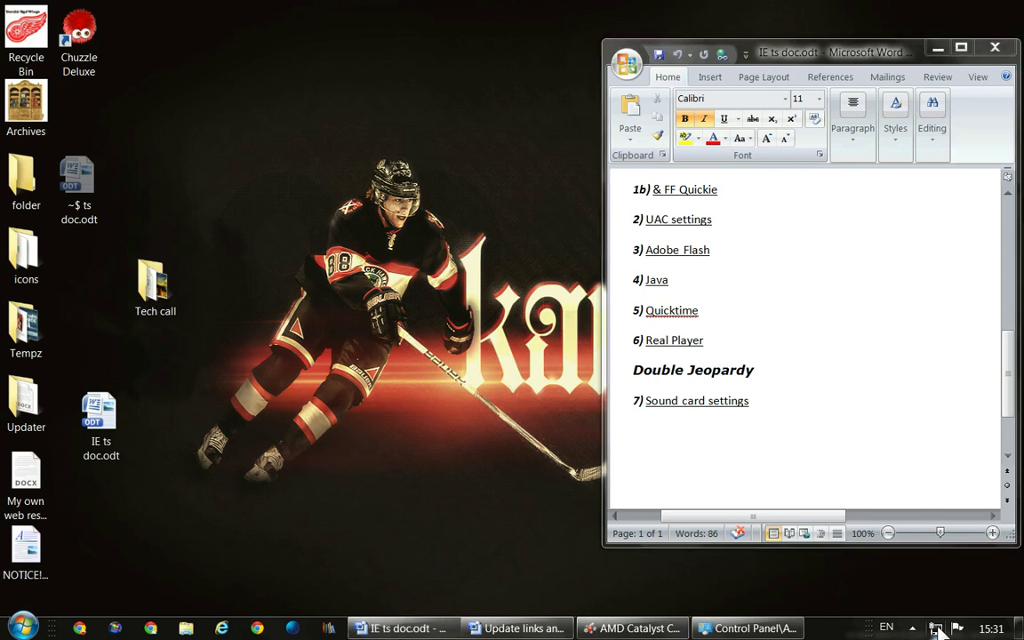
- Check the current network connection, examine the Network and Sharing Center, and close it
{"action": "left_click", "coordinate": [936, 628]}
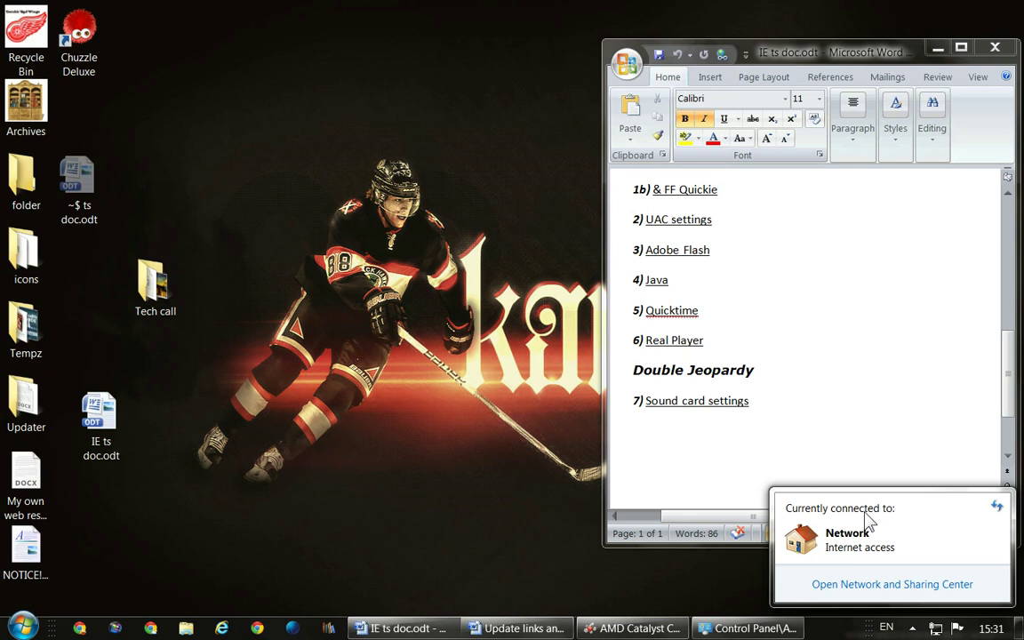
{"action": "left_click", "coordinate": [888, 586]}
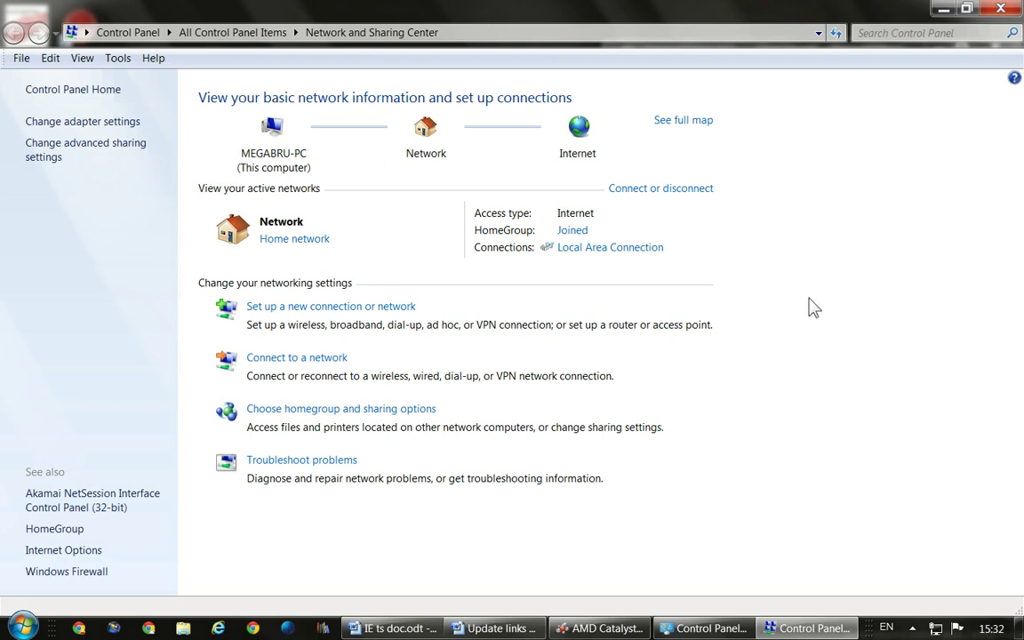
{"action": "left_click", "coordinate": [1000, 9]}
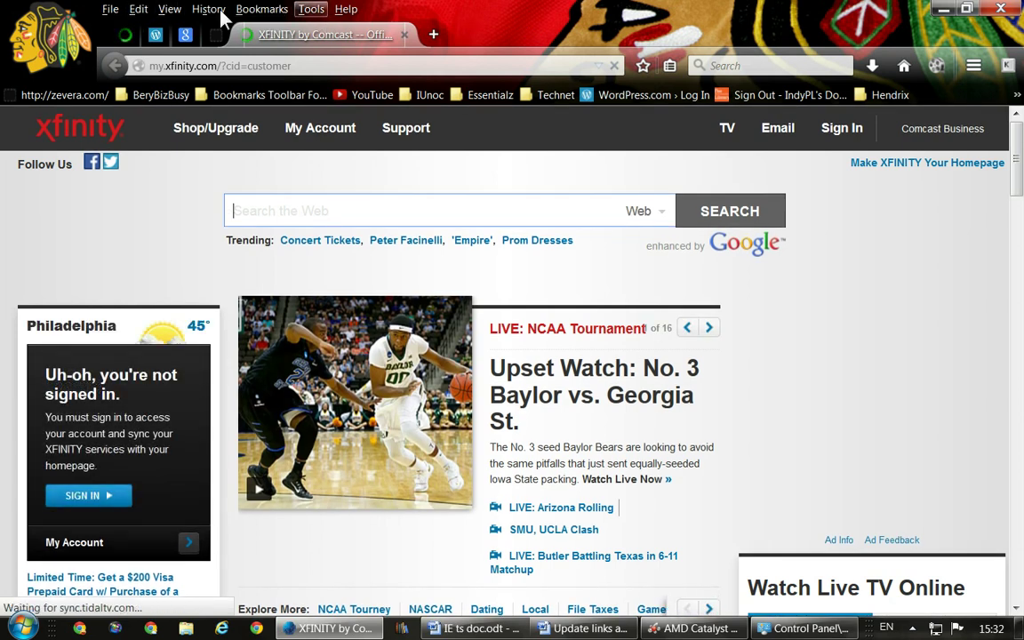
- Switch to Firefox Nightly, hide the Bookmarks Toolbar, and show it again
{"action": "right_click", "coordinate": [546, 20]}
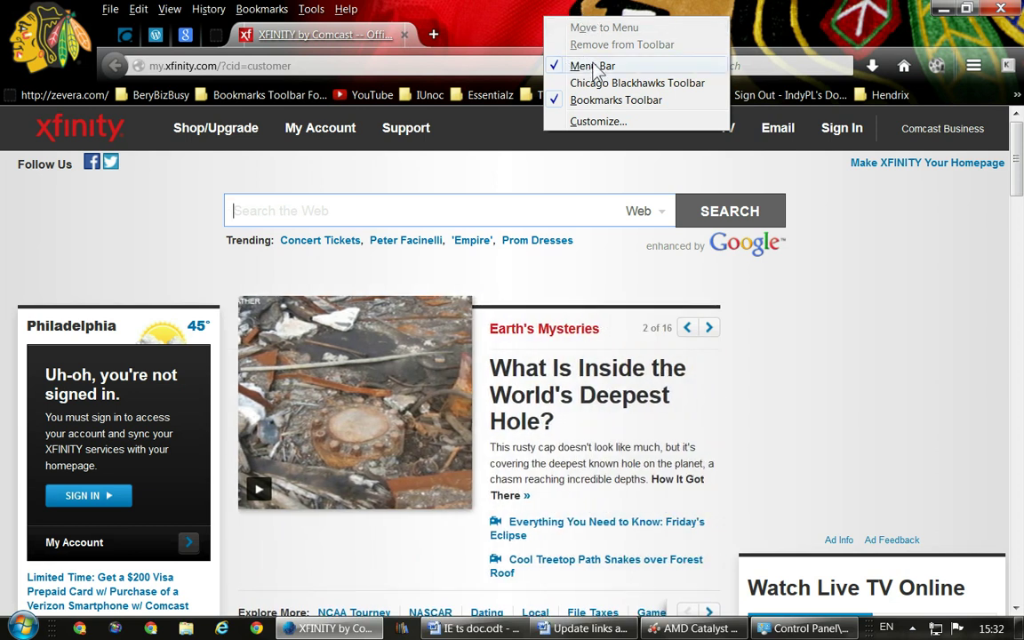
{"action": "left_click", "coordinate": [558, 101]}
{"action": "right_click", "coordinate": [584, 25]}
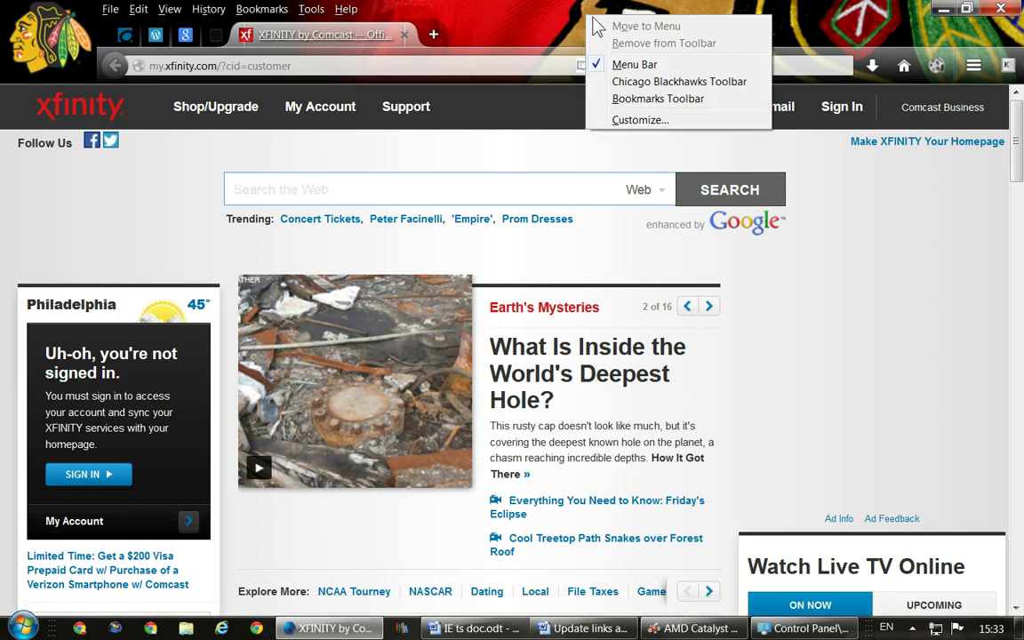
{"action": "left_click", "coordinate": [604, 104]}
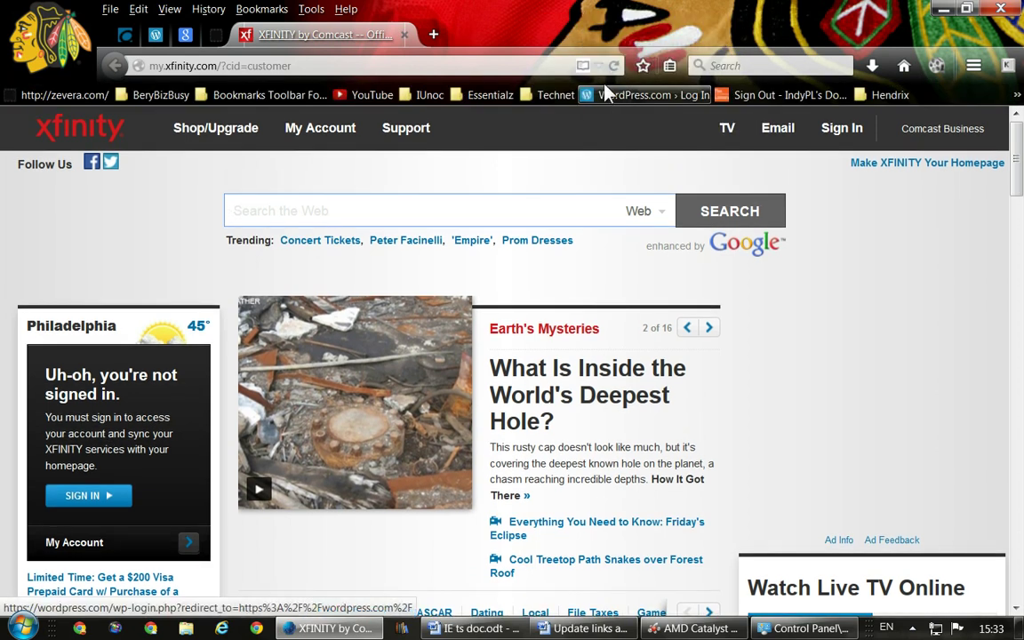
{"action": "right_click", "coordinate": [598, 16]}
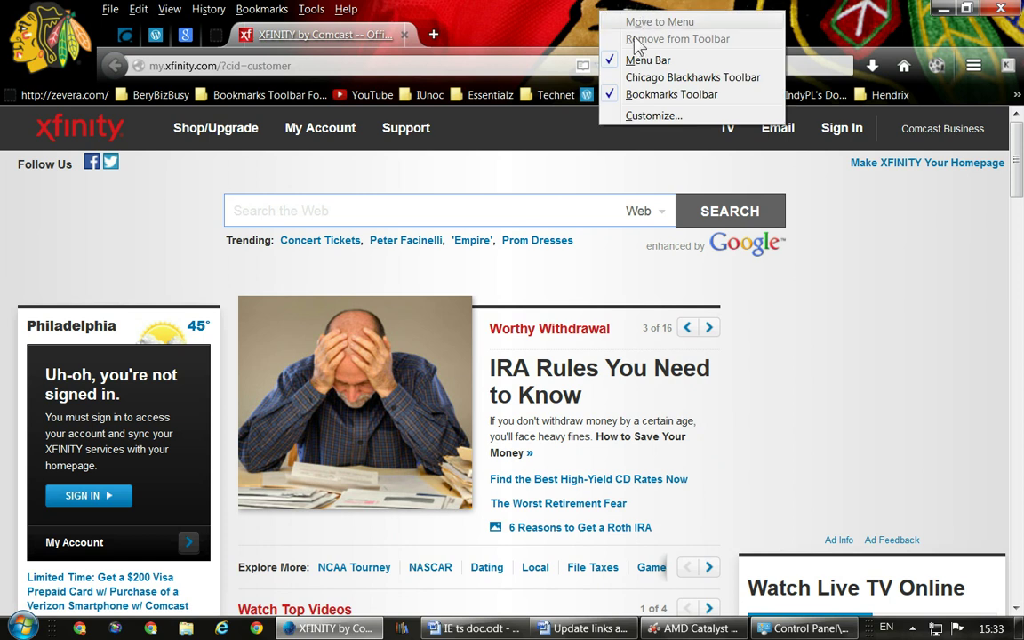
{"action": "key", "text": "Escape"}
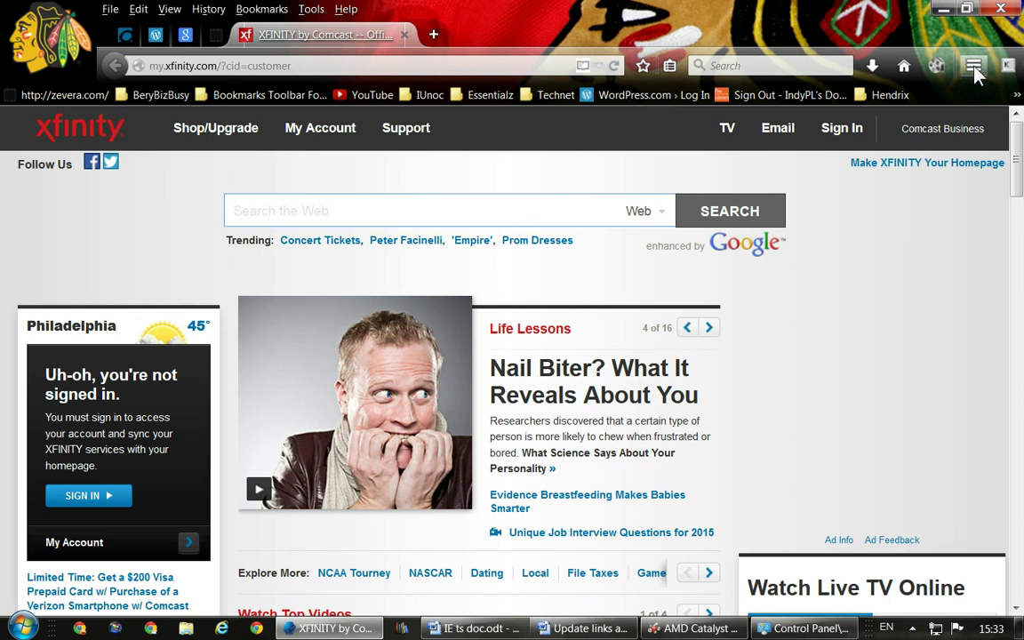
- Open Nightly's Options and review the General startup, home page, downloads and tabs settings
{"action": "left_click", "coordinate": [975, 70]}
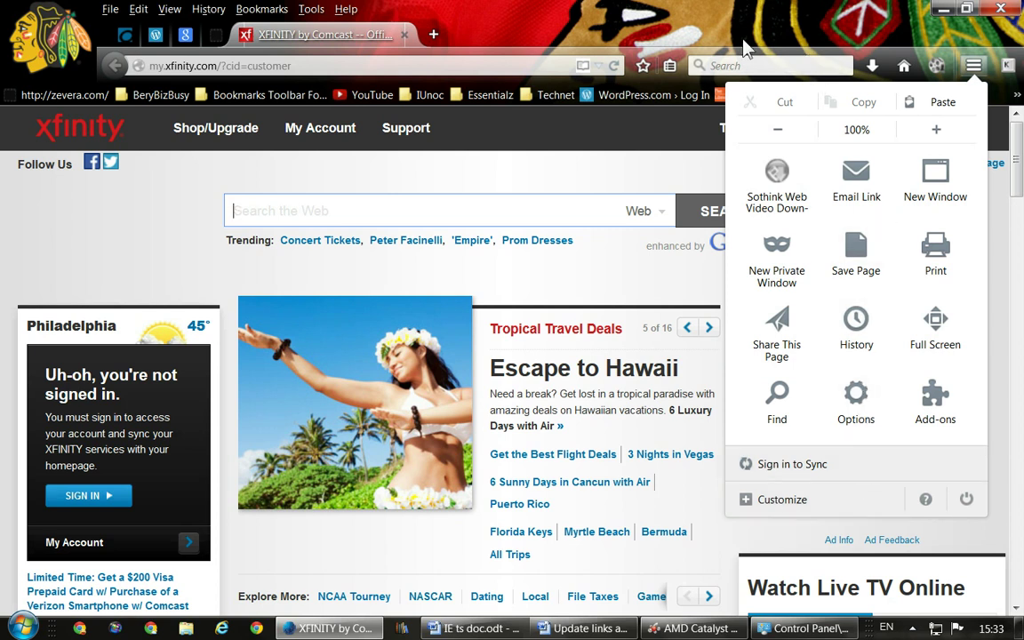
{"action": "left_click", "coordinate": [671, 23]}
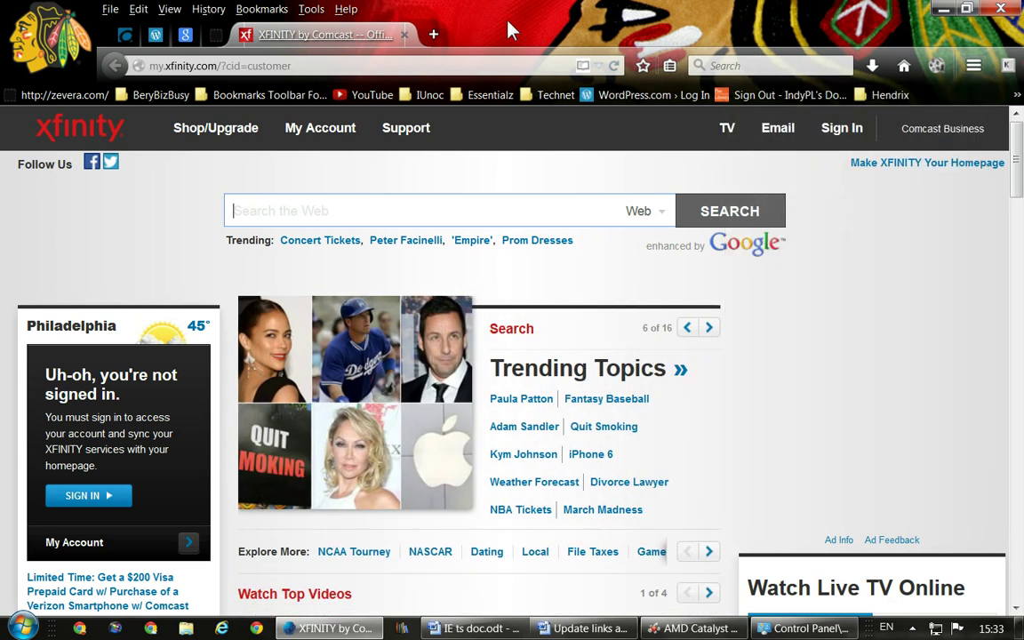
{"action": "left_click", "coordinate": [312, 8]}
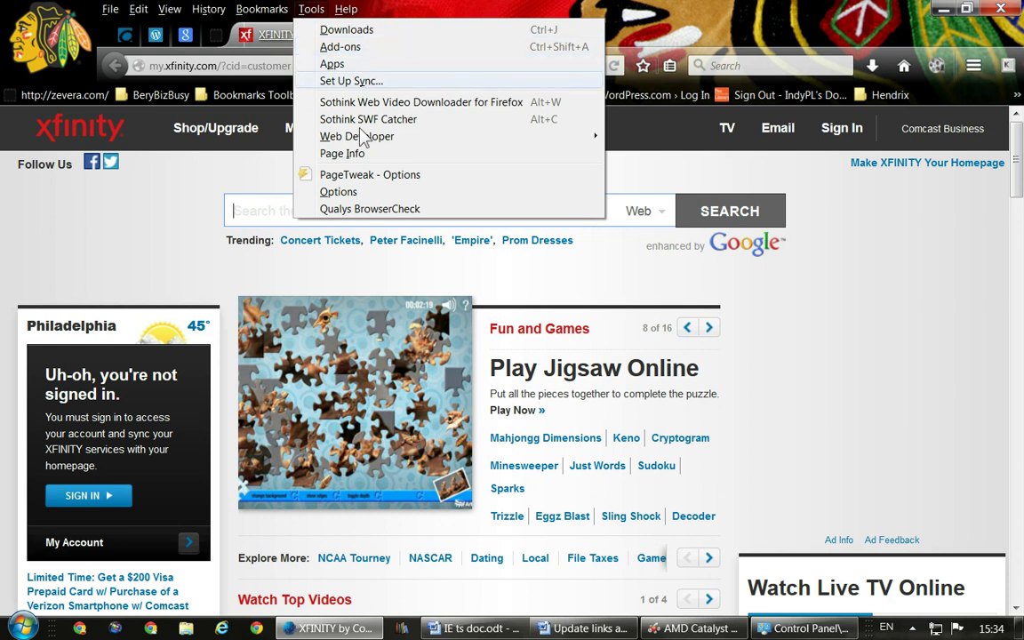
{"action": "mouse_move", "coordinate": [362, 140]}
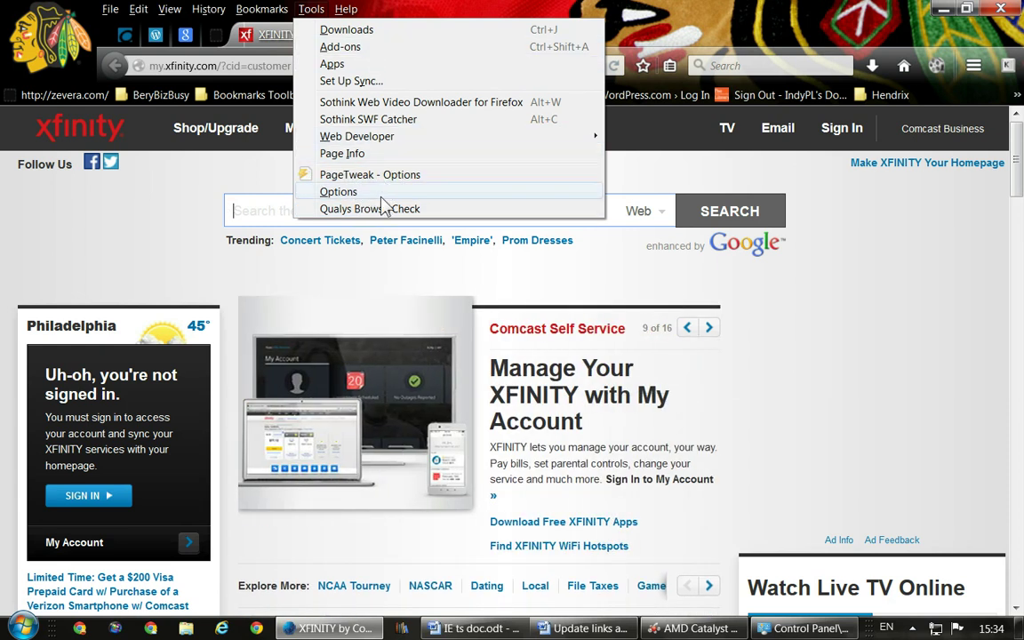
{"action": "left_click", "coordinate": [350, 200]}
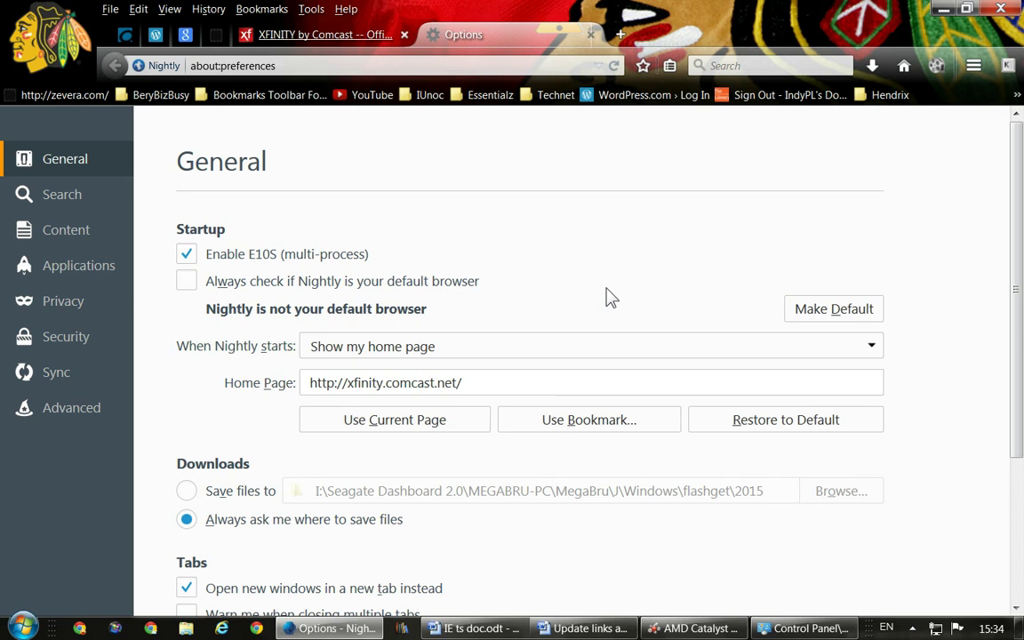
{"action": "left_click_drag", "start_coordinate": [1018, 300], "coordinate": [1021, 449]}
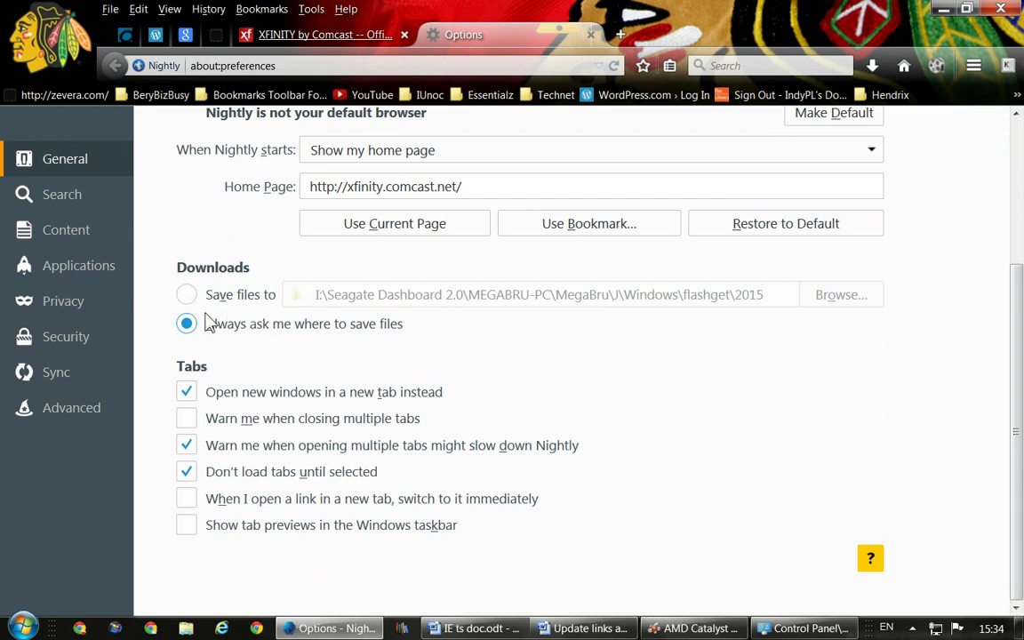
- Review the Security settings, and examine the Privacy settings for tracking, history, cookies and location bar suggestions
{"action": "left_click", "coordinate": [62, 343]}
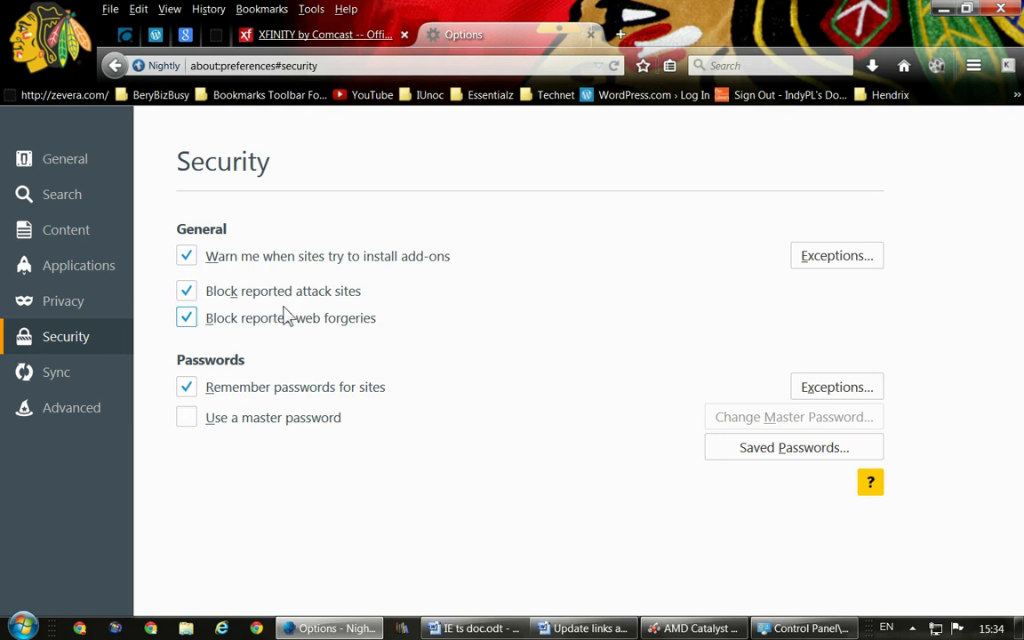
{"action": "left_click", "coordinate": [16, 304]}
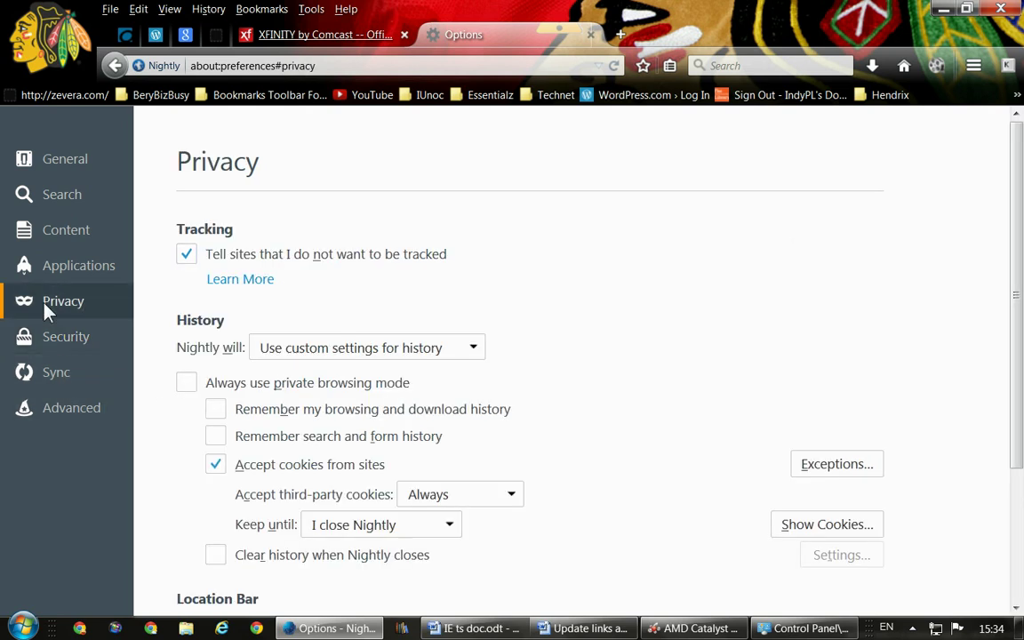
{"action": "scroll", "coordinate": [636, 285], "scroll_direction": "down", "scroll_amount": 1}
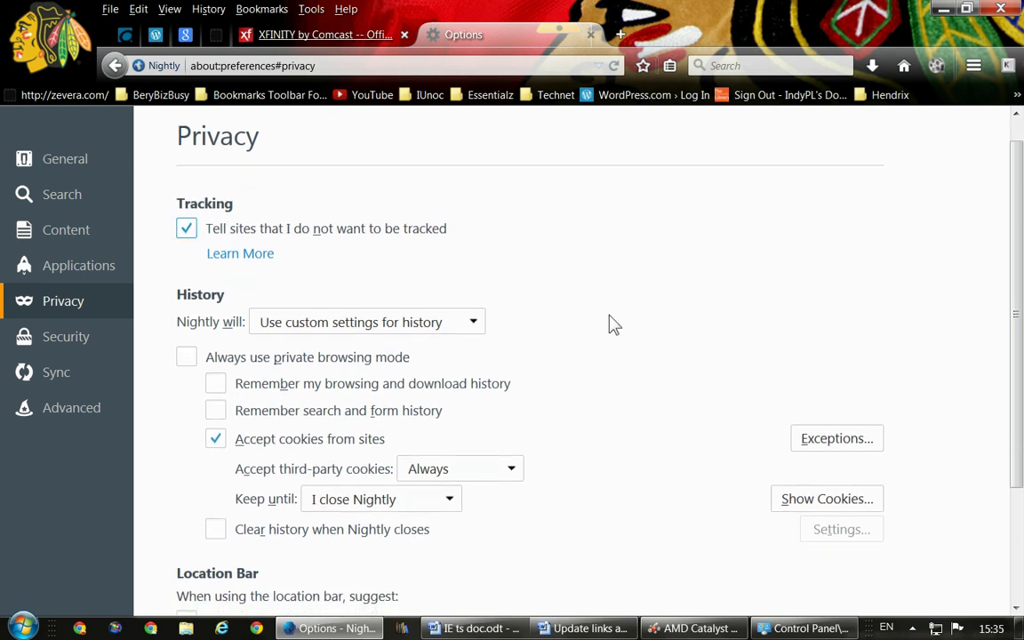
{"action": "scroll", "coordinate": [673, 336], "scroll_direction": "down", "scroll_amount": 1}
{"action": "scroll", "coordinate": [673, 336], "scroll_direction": "down", "scroll_amount": 3}
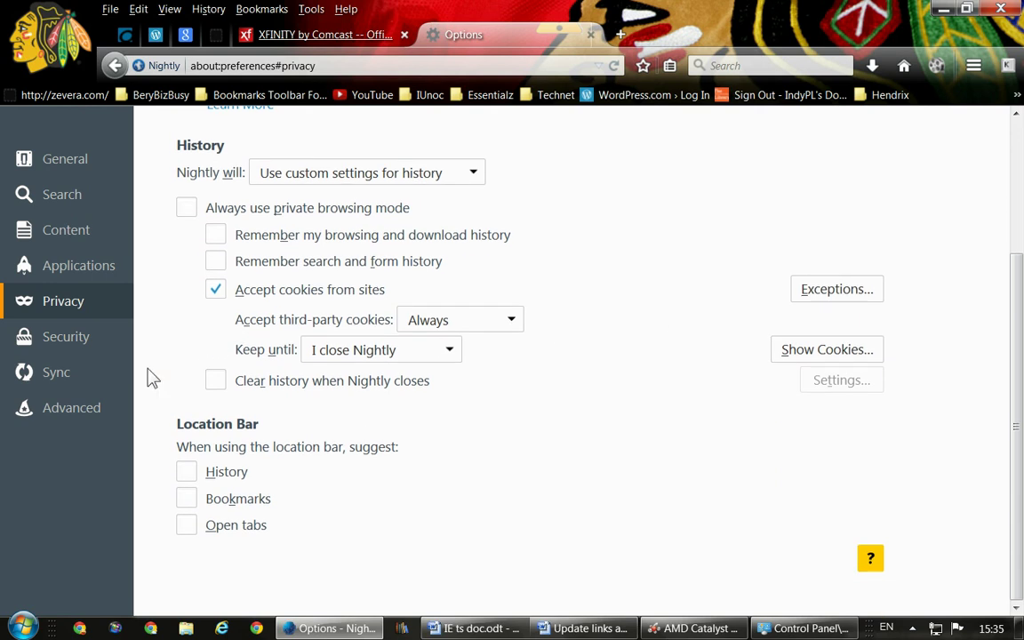
- Look through the General and Data Choices sections of the Advanced options
{"action": "left_click", "coordinate": [64, 422]}
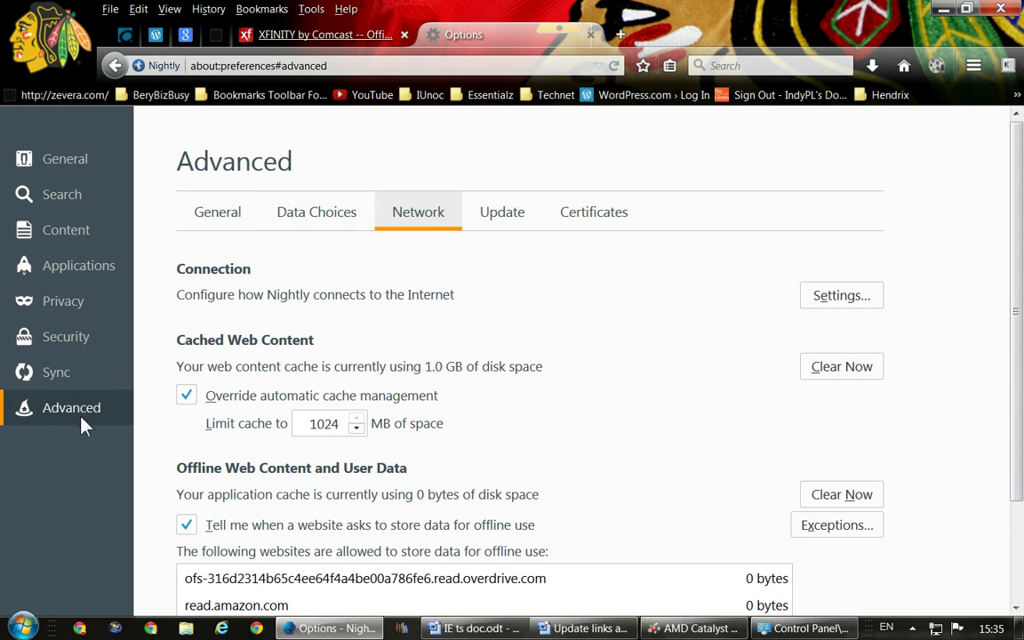
{"action": "left_click", "coordinate": [212, 217]}
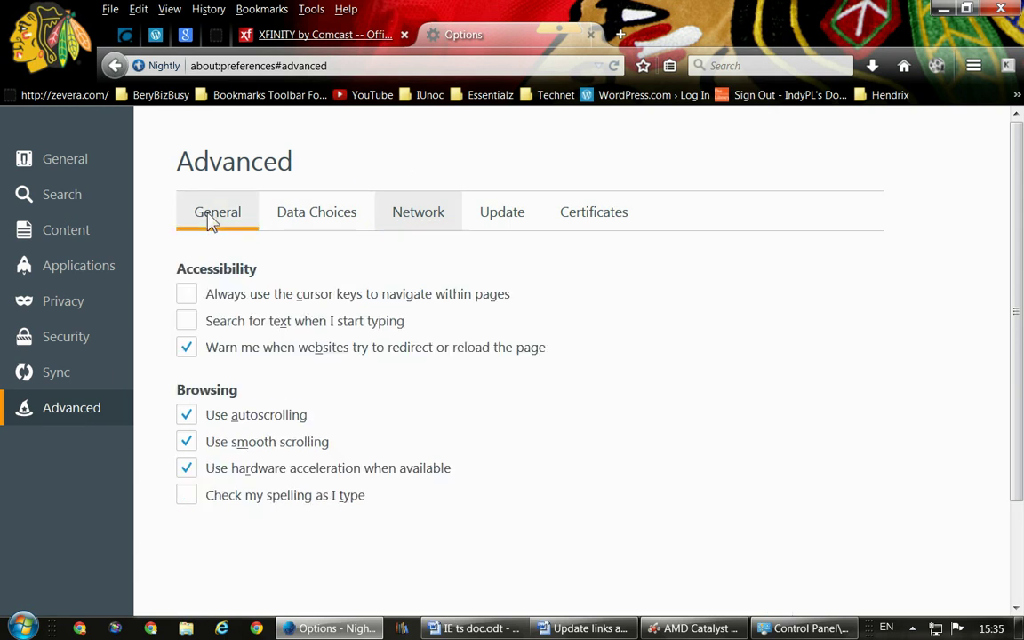
{"action": "left_click", "coordinate": [318, 219]}
- Clear the cached web content in the Advanced Network options, and review the offline web content and user data settings
{"action": "left_click", "coordinate": [418, 219]}
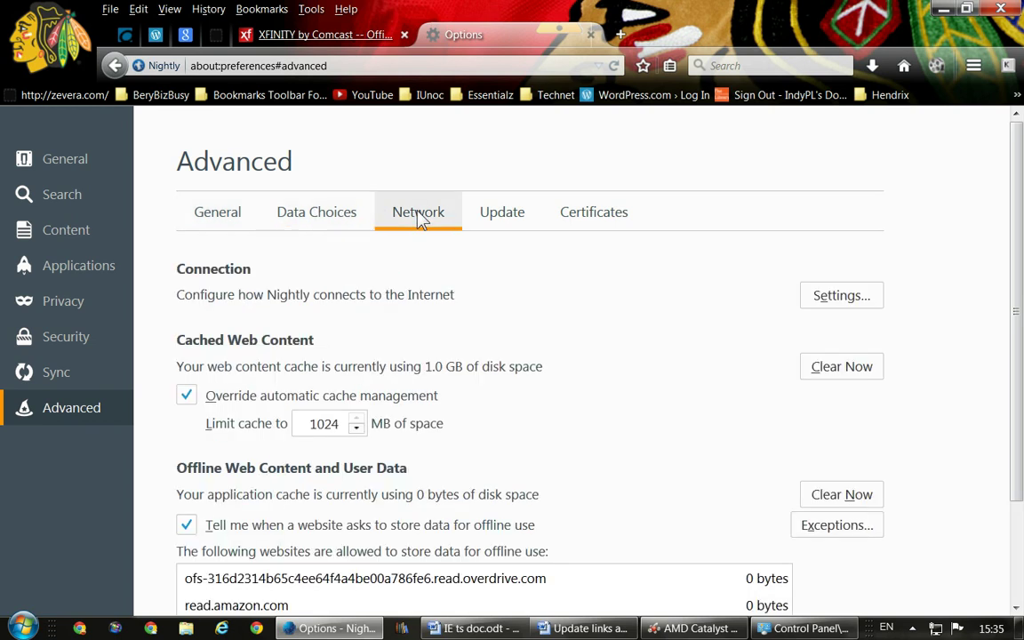
{"action": "scroll", "coordinate": [645, 307], "scroll_direction": "down", "scroll_amount": 1}
{"action": "scroll", "coordinate": [405, 416], "scroll_direction": "down", "scroll_amount": 1}
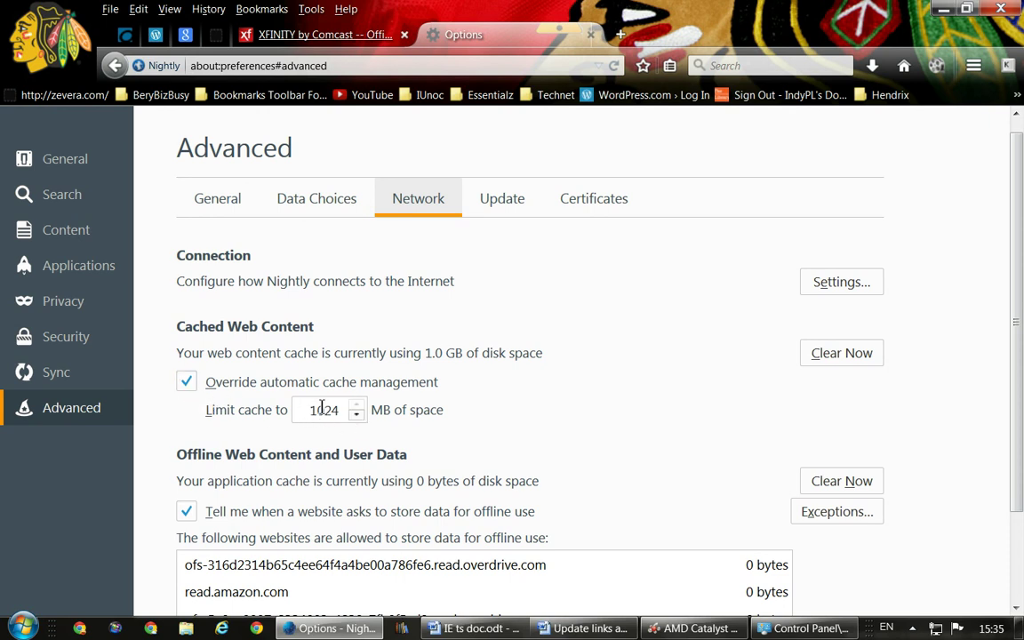
{"action": "left_click", "coordinate": [834, 359]}
{"action": "left_click", "coordinate": [827, 356]}
{"action": "left_click", "coordinate": [838, 357]}
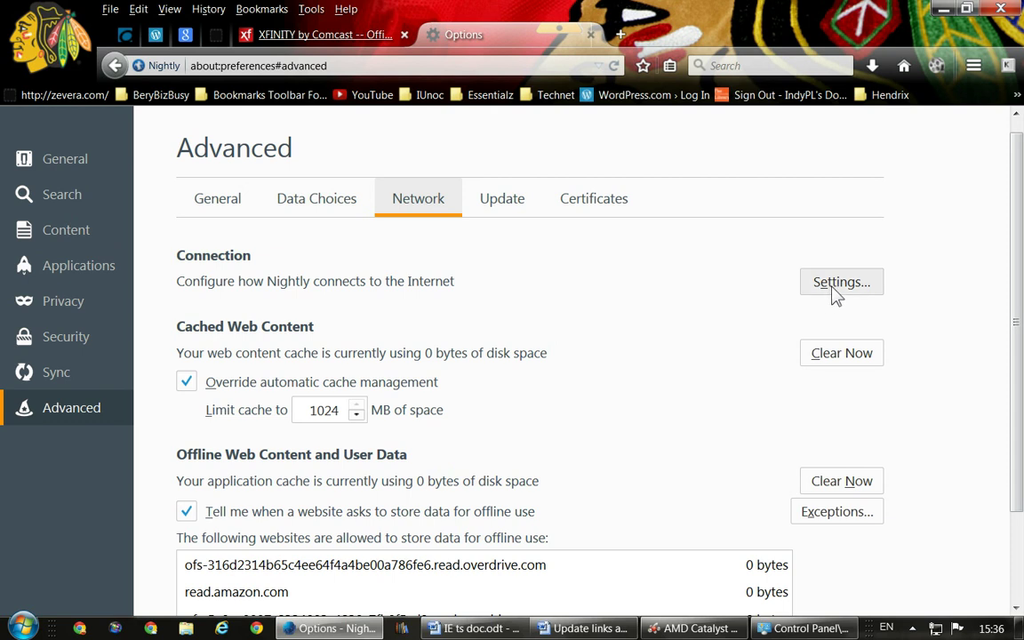
{"action": "scroll", "coordinate": [683, 343], "scroll_direction": "down", "scroll_amount": 1}
{"action": "scroll", "coordinate": [689, 343], "scroll_direction": "down", "scroll_amount": 3}
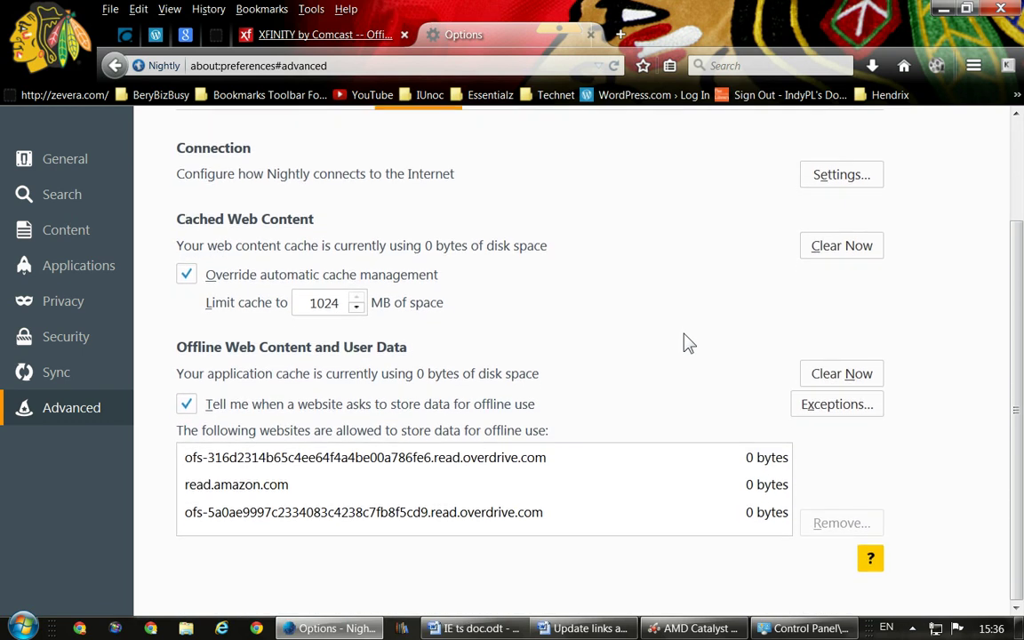
- Close the Options page and exit the Nightly browser
{"action": "scroll", "coordinate": [689, 343], "scroll_direction": "up", "scroll_amount": 3}
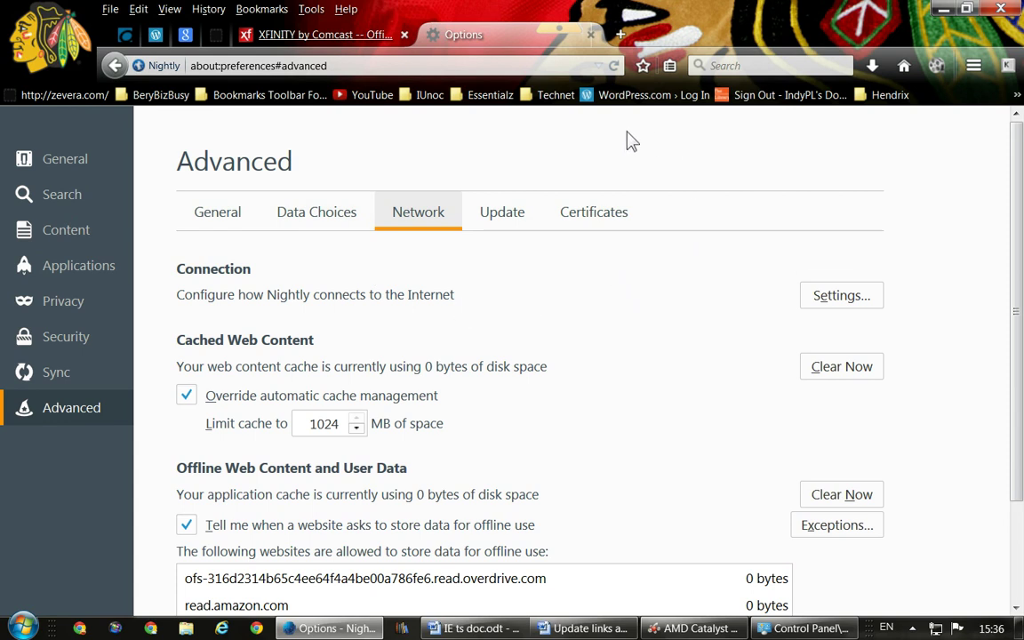
{"action": "left_click", "coordinate": [591, 36]}
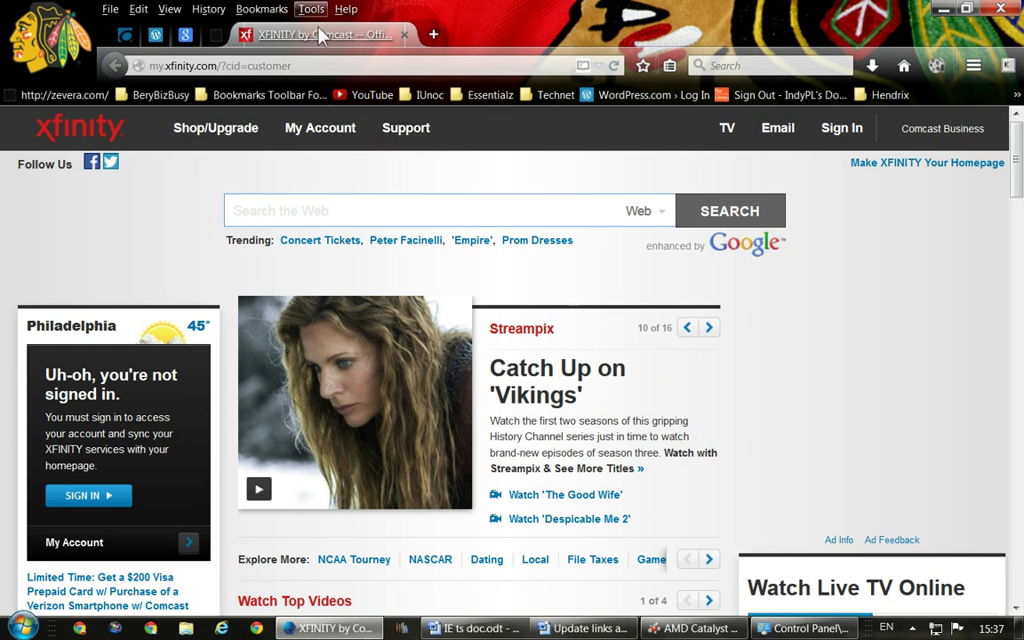
{"action": "left_click", "coordinate": [1002, 11]}
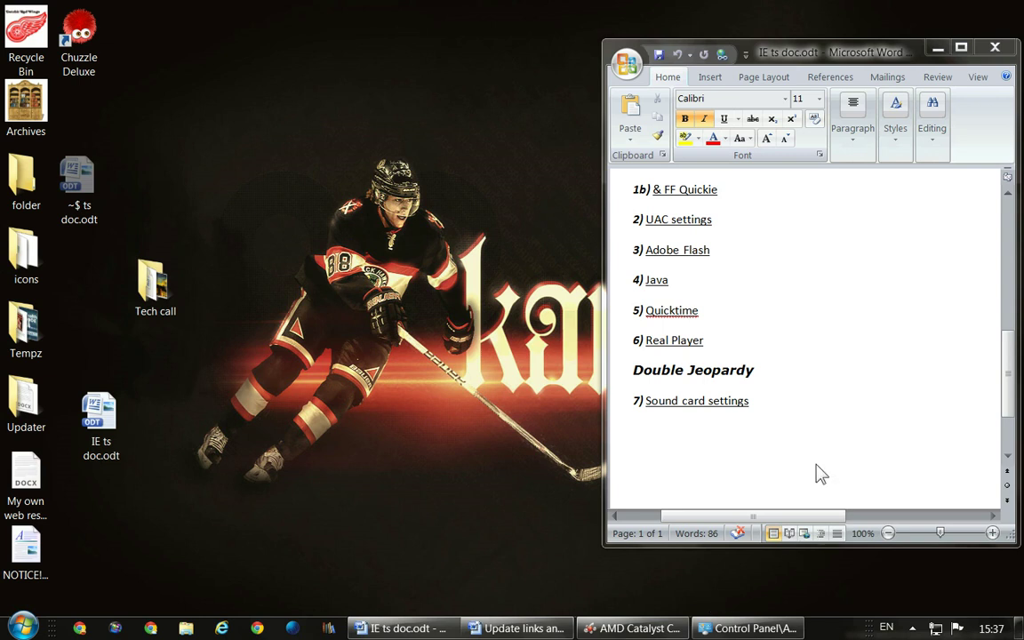
- Switch to Control Panel and examine the User Account Control notification level under User Accounts, leaving without changing it
{"action": "left_click", "coordinate": [742, 628]}
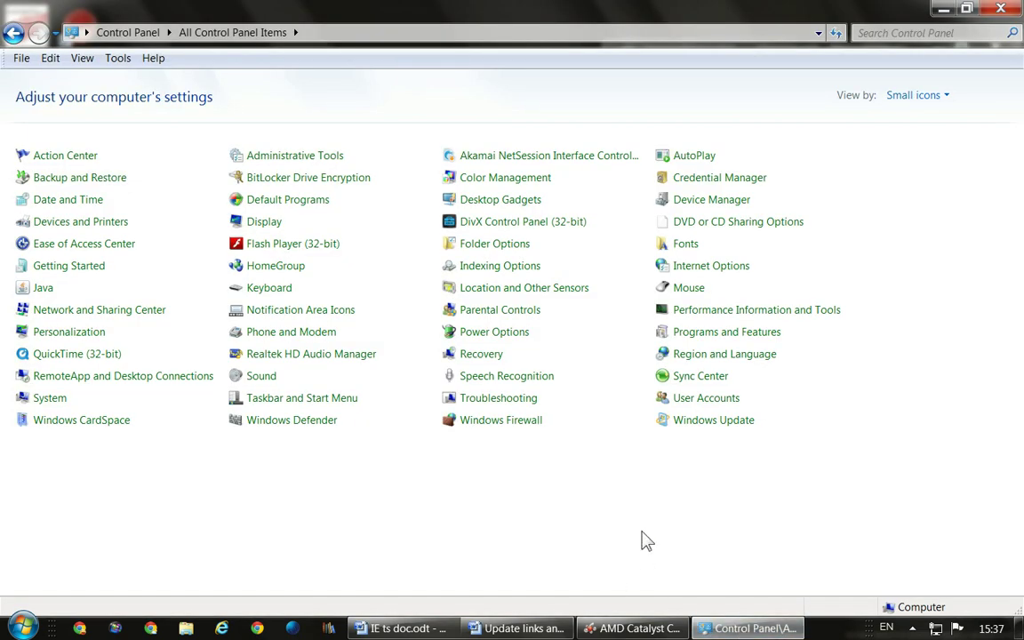
{"action": "left_click", "coordinate": [21, 628]}
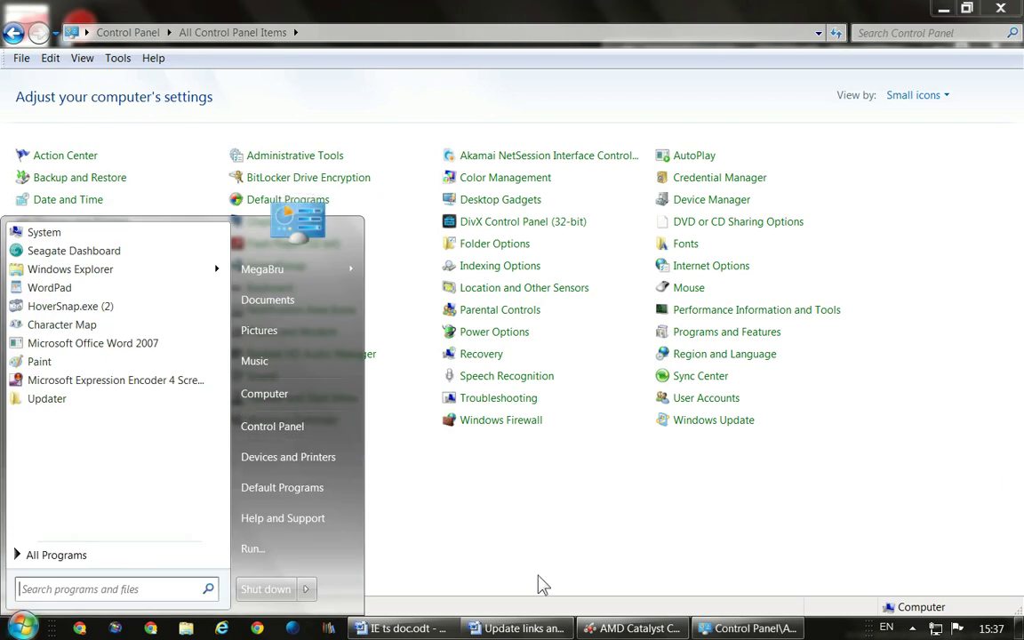
{"action": "left_click", "coordinate": [675, 550]}
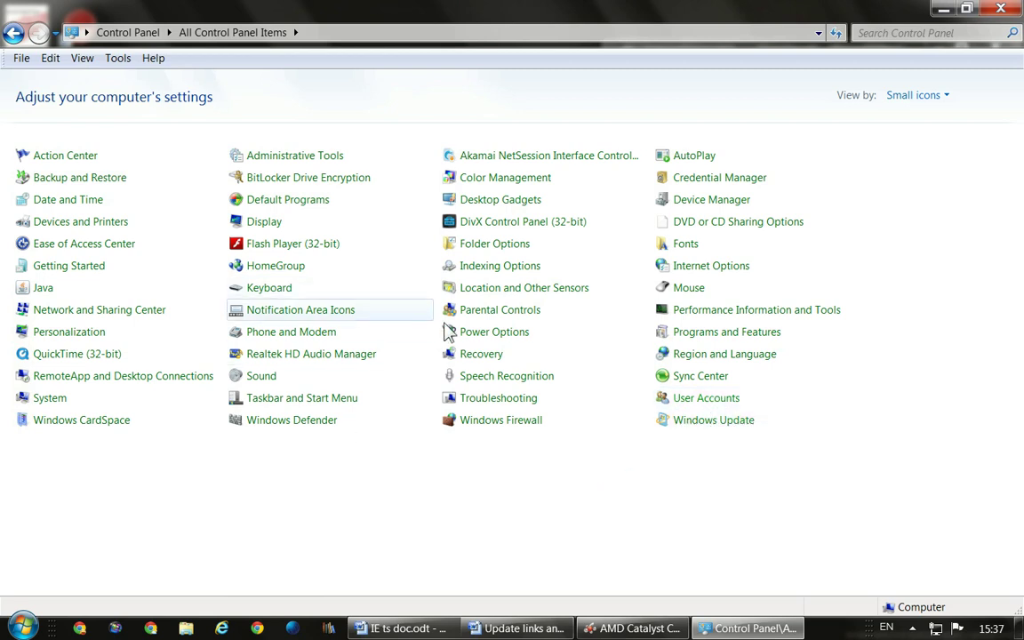
{"action": "left_click", "coordinate": [716, 404]}
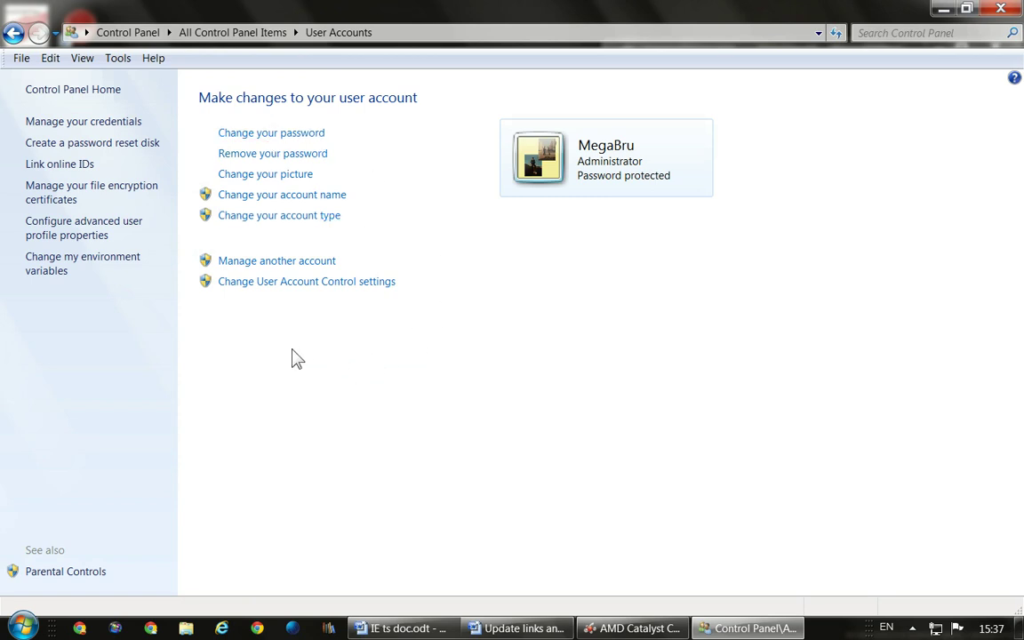
{"action": "left_click", "coordinate": [302, 282]}
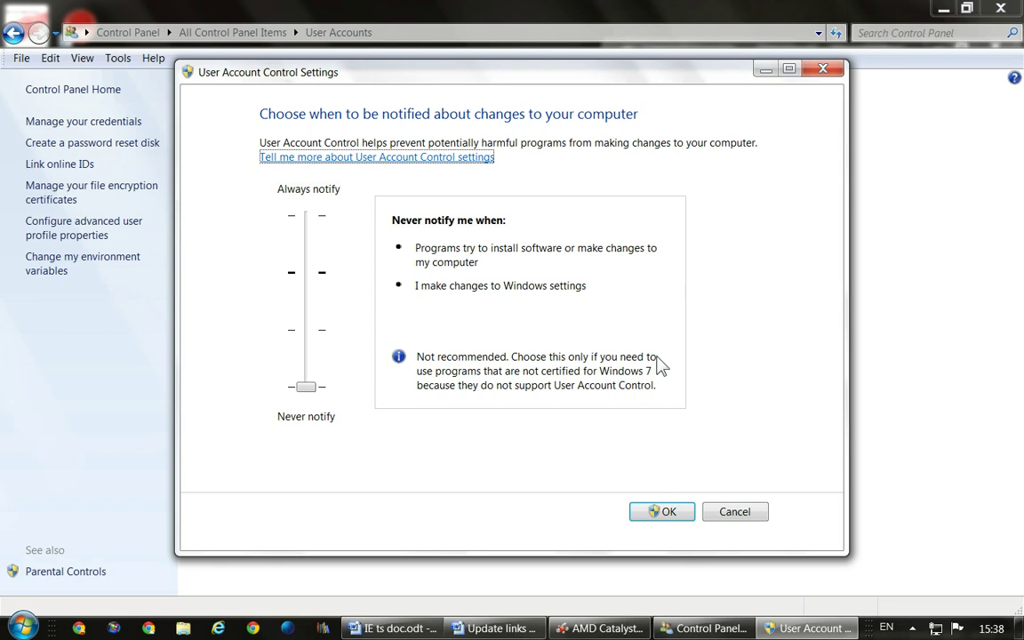
{"action": "left_click", "coordinate": [749, 515]}
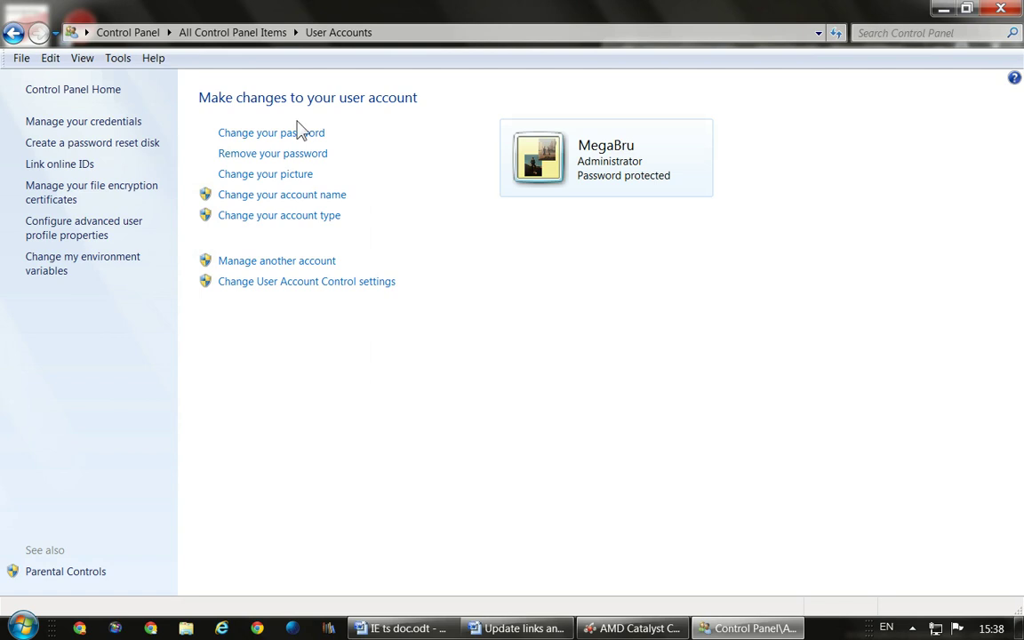
- From All Control Panel Items, revisit the User Account Control settings through User Accounts, cancel them and return to the full list
{"action": "left_click", "coordinate": [242, 38]}
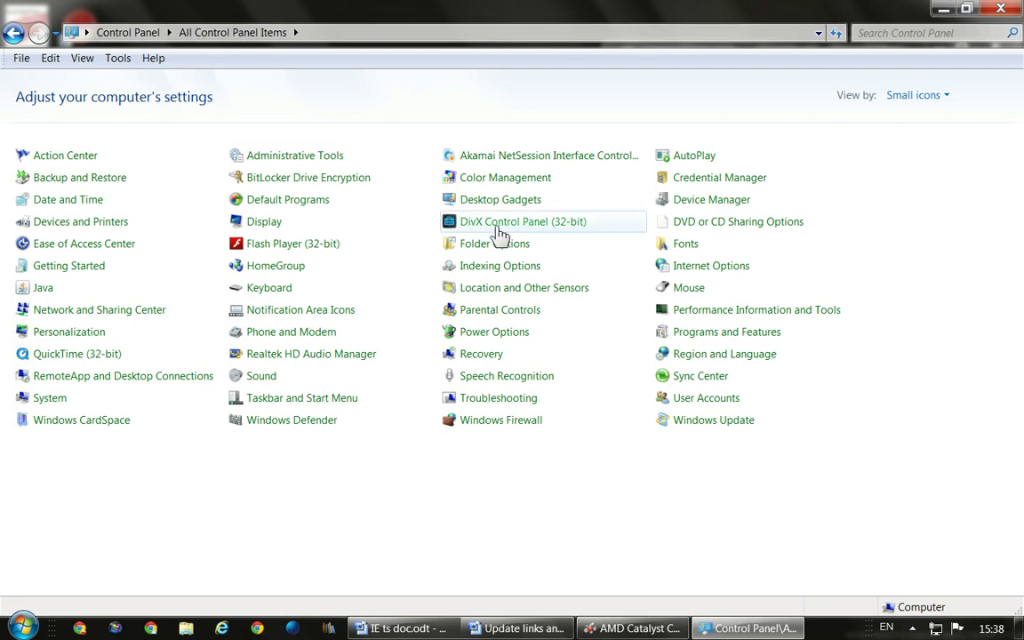
{"action": "left_click", "coordinate": [714, 408]}
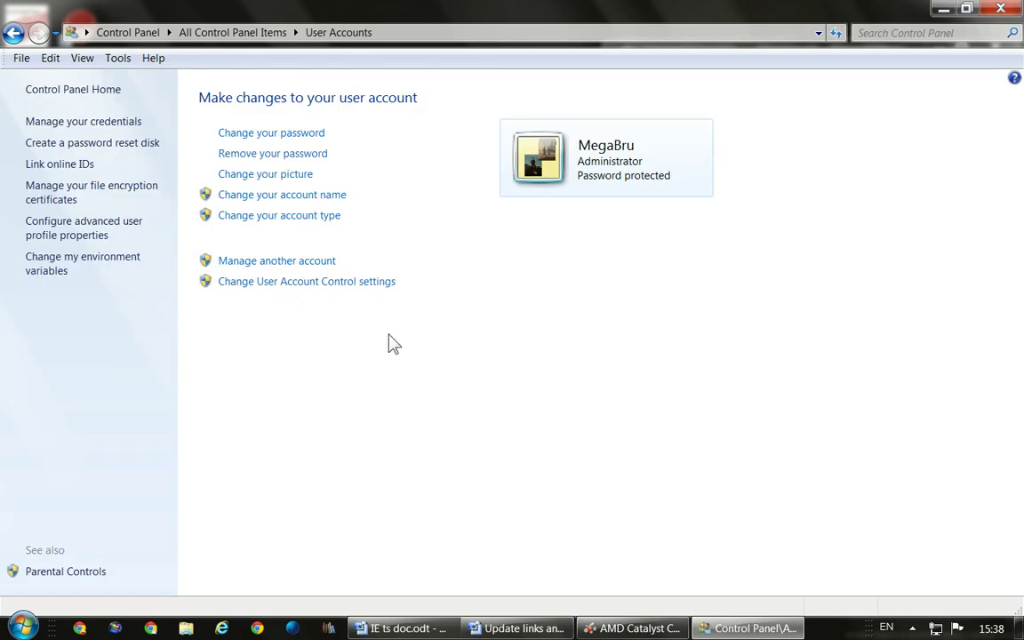
{"action": "left_click", "coordinate": [290, 283]}
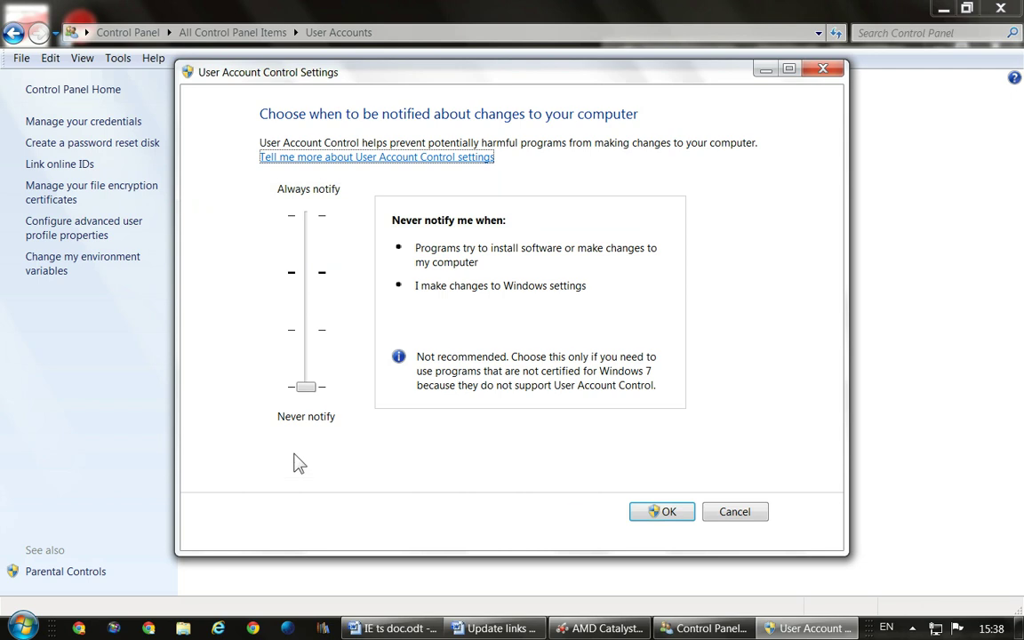
{"action": "left_click", "coordinate": [754, 517]}
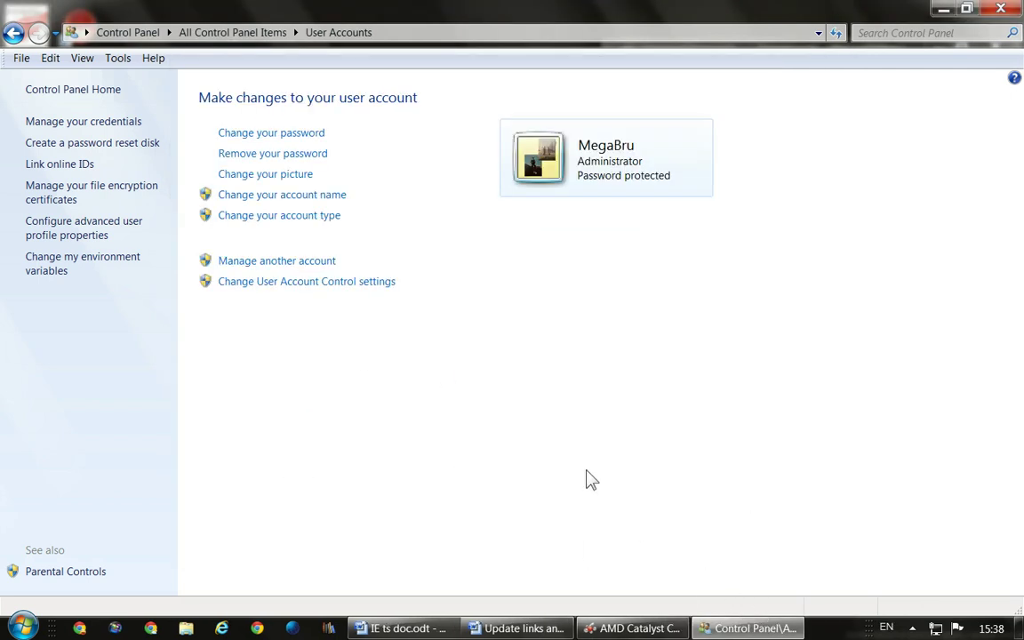
{"action": "left_click", "coordinate": [245, 41]}
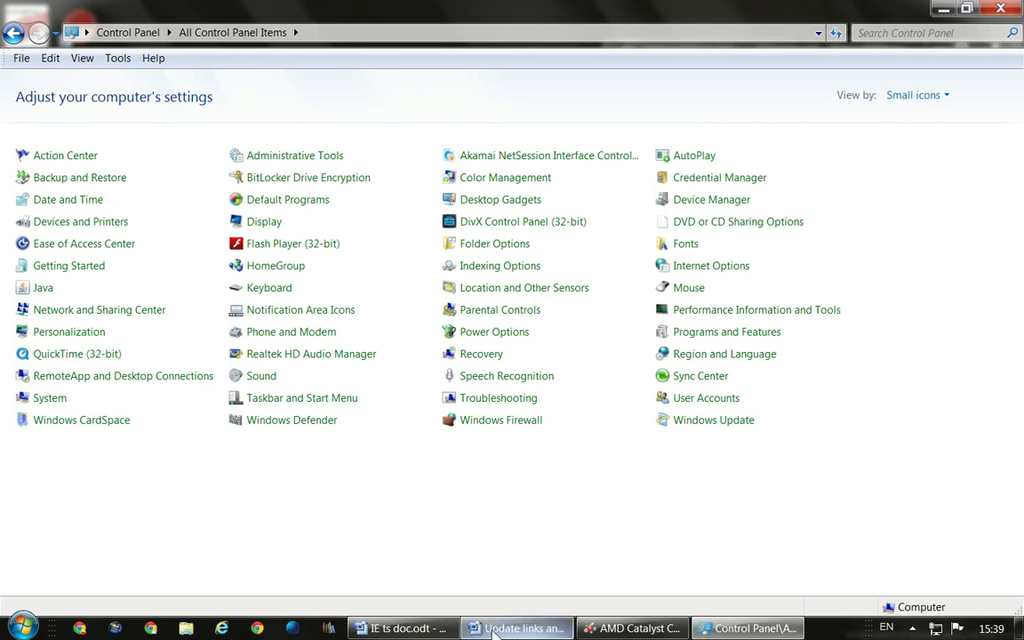
- Check the IE ts doc checklist, and delete all site data and settings through Flash Player's advanced settings
{"action": "left_click", "coordinate": [405, 629]}
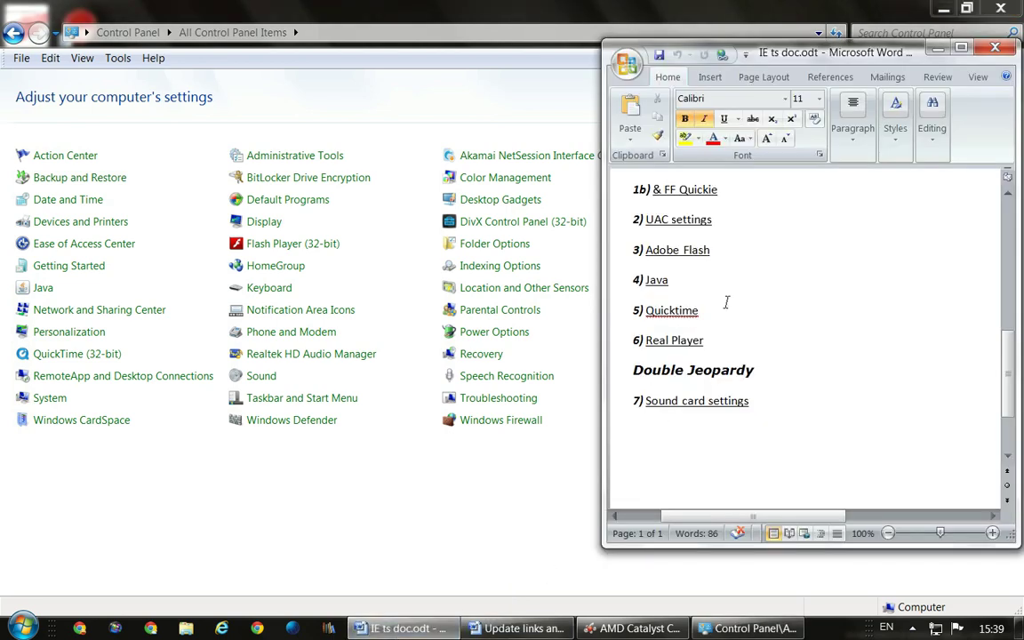
{"action": "left_click", "coordinate": [424, 511]}
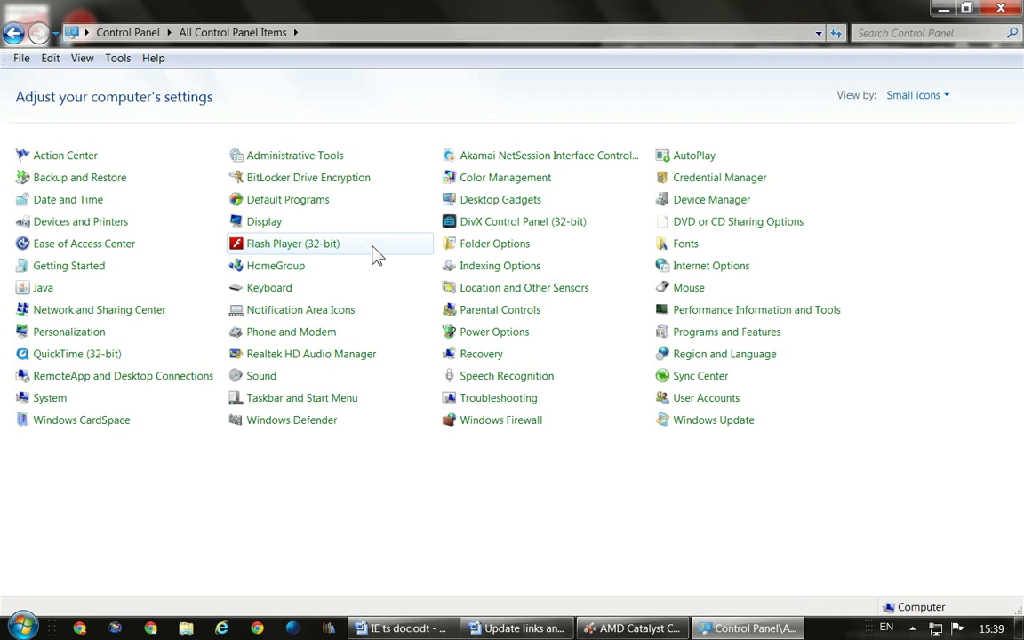
{"action": "left_click", "coordinate": [270, 246]}
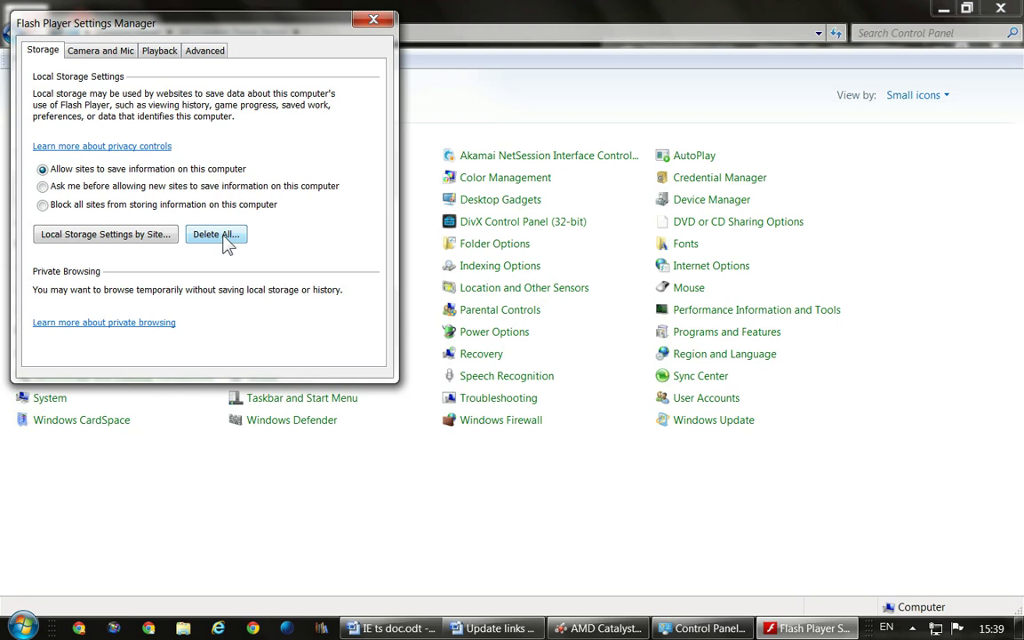
{"action": "left_click", "coordinate": [203, 54]}
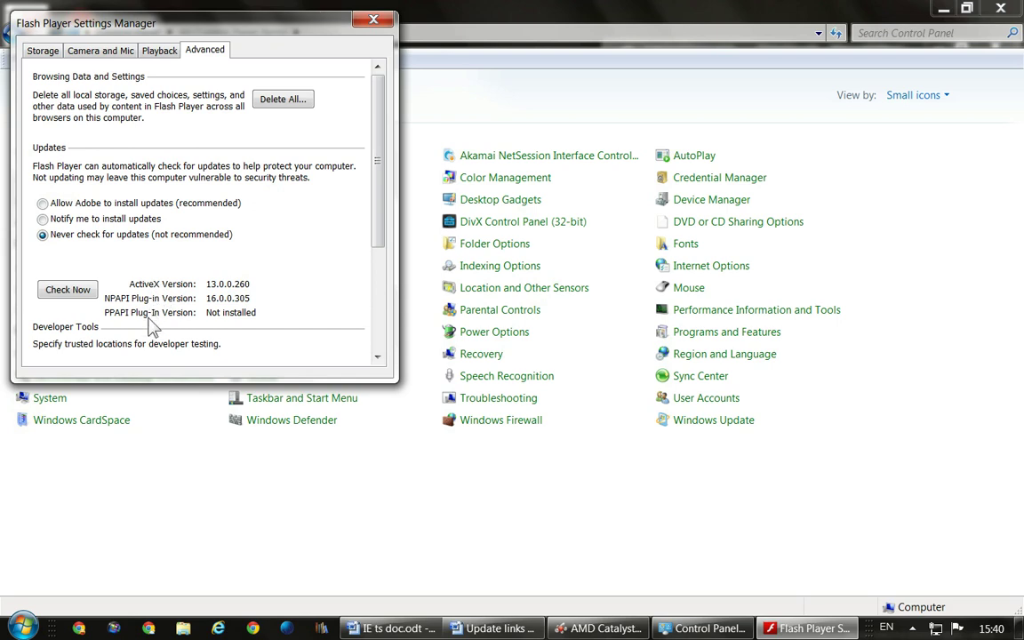
{"action": "mouse_move", "coordinate": [377, 224]}
{"action": "left_mouse_down"}
{"action": "mouse_move", "coordinate": [369, 336]}
{"action": "mouse_move", "coordinate": [370, 207]}
{"action": "left_mouse_up"}
{"action": "left_click", "coordinate": [294, 103]}
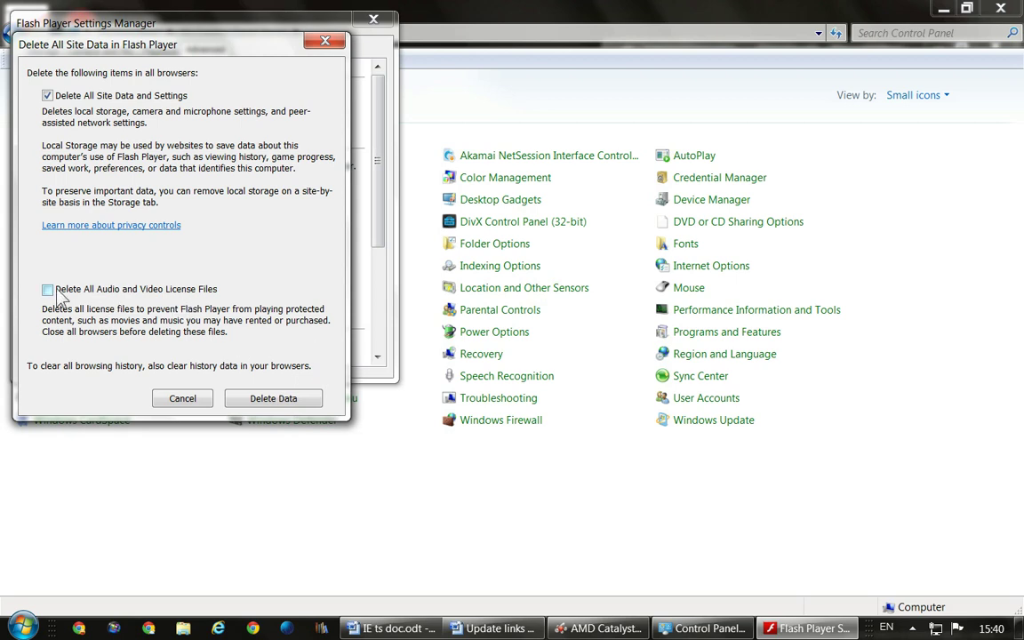
{"action": "left_click", "coordinate": [283, 404]}
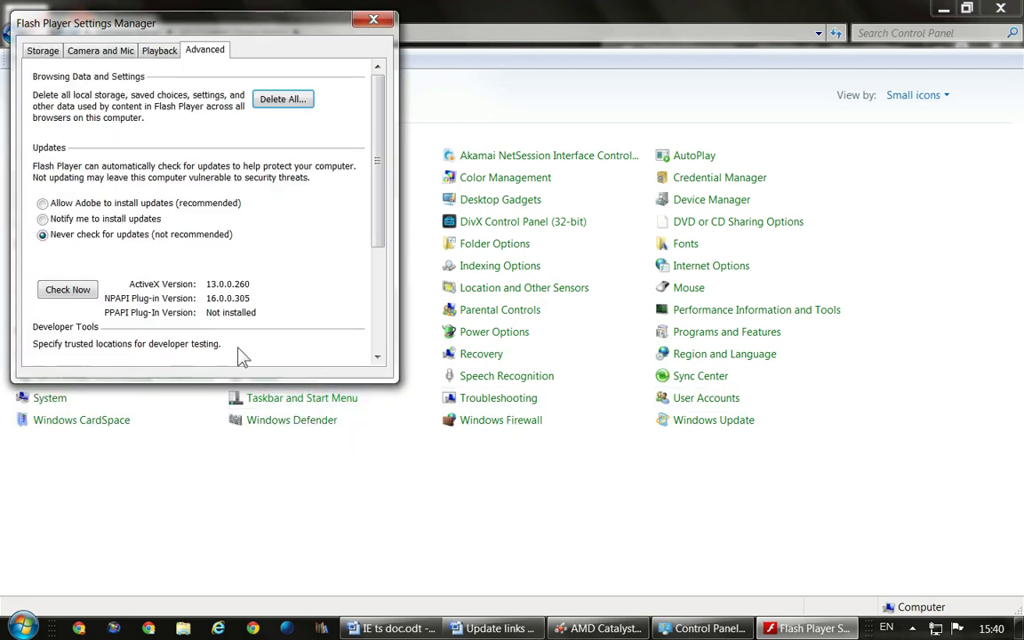
- Review Flash Player's local storage settings and close the Flash Player Settings Manager
{"action": "left_click", "coordinate": [43, 51]}
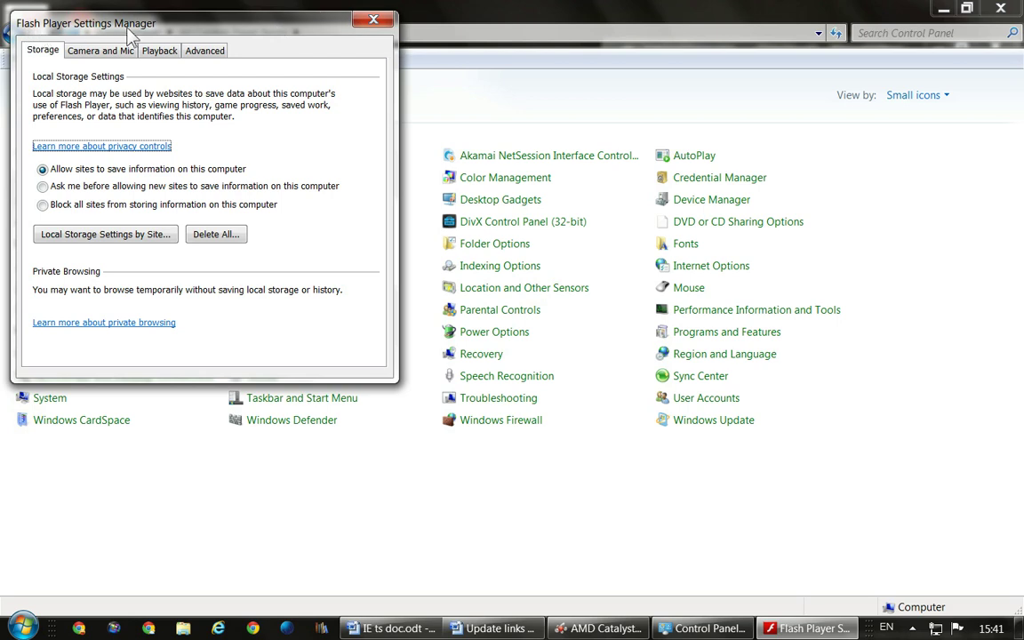
{"action": "left_click", "coordinate": [188, 52]}
{"action": "left_click", "coordinate": [29, 49]}
{"action": "left_click", "coordinate": [373, 21]}
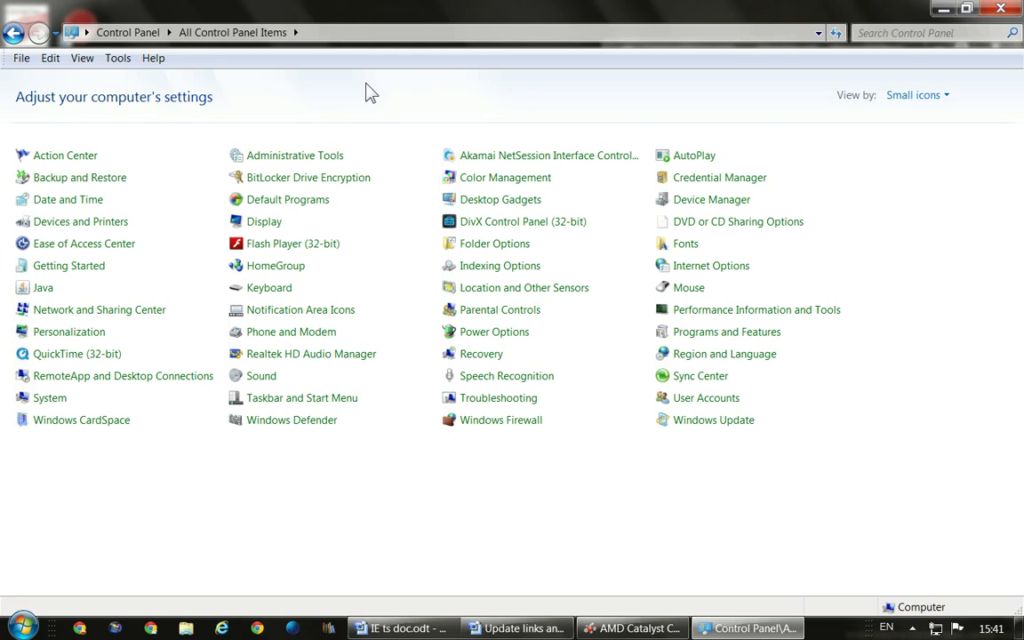
- Consult the checklist, and examine Java's update settings and installed runtime version in the Java Control Panel
{"action": "left_click", "coordinate": [392, 628]}
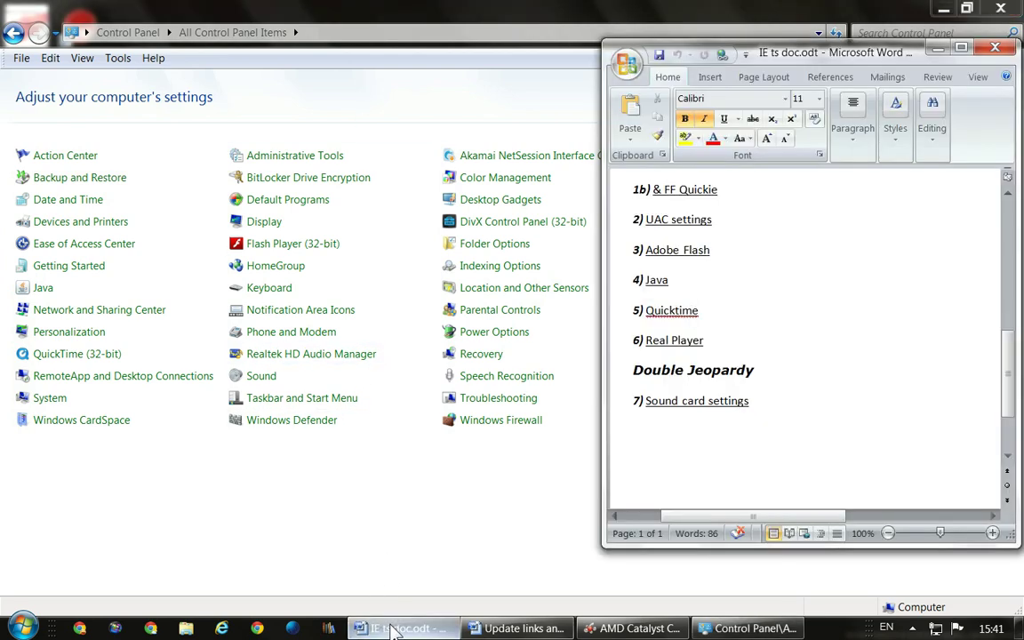
{"action": "left_click", "coordinate": [392, 627]}
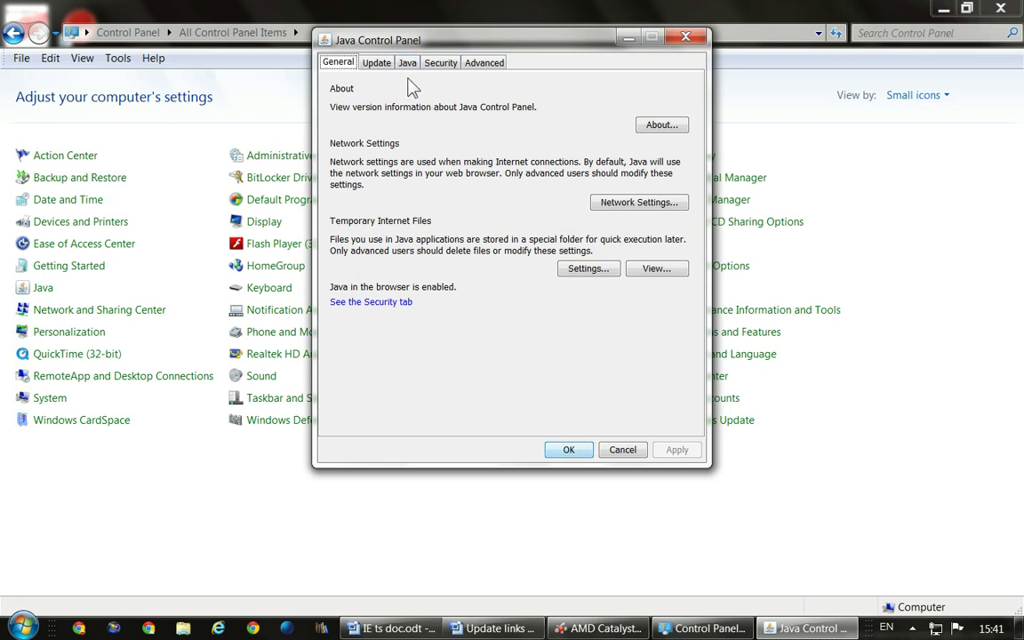
{"action": "left_click", "coordinate": [377, 66]}
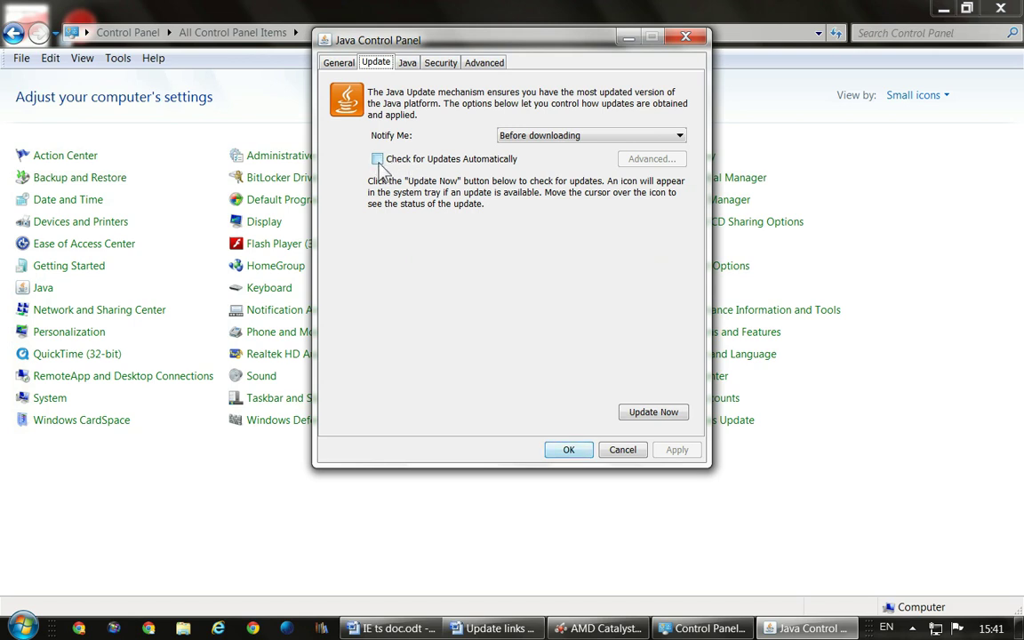
{"action": "left_click", "coordinate": [407, 62]}
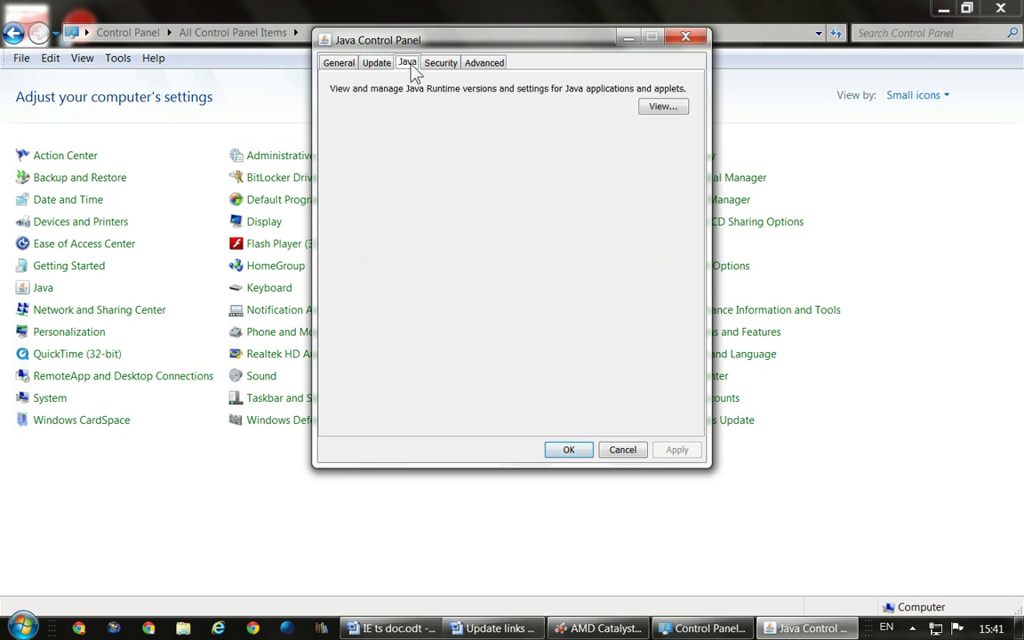
{"action": "left_click", "coordinate": [665, 106]}
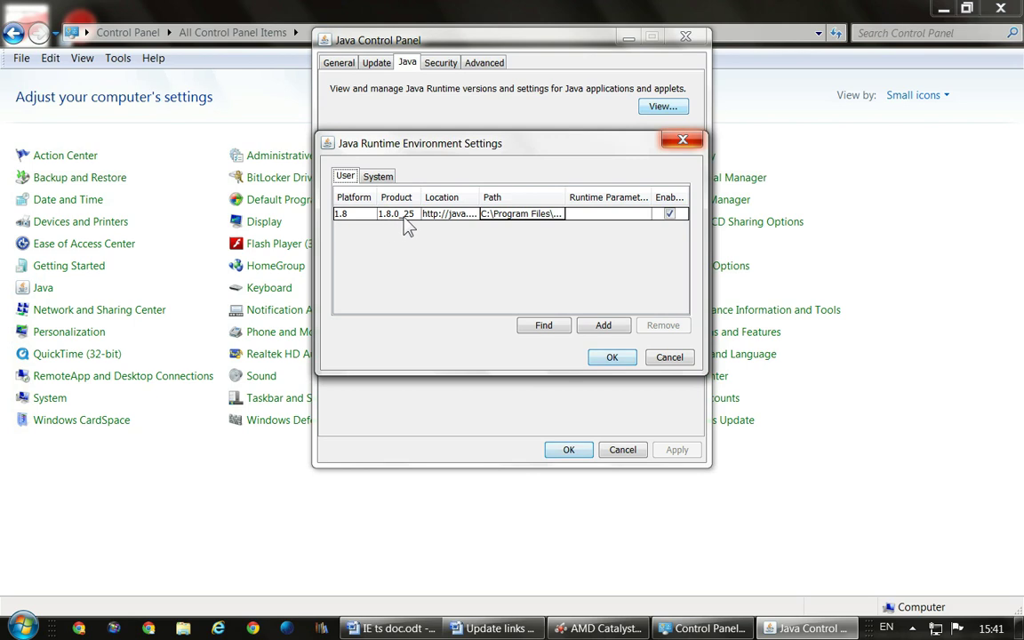
{"action": "left_click", "coordinate": [665, 360]}
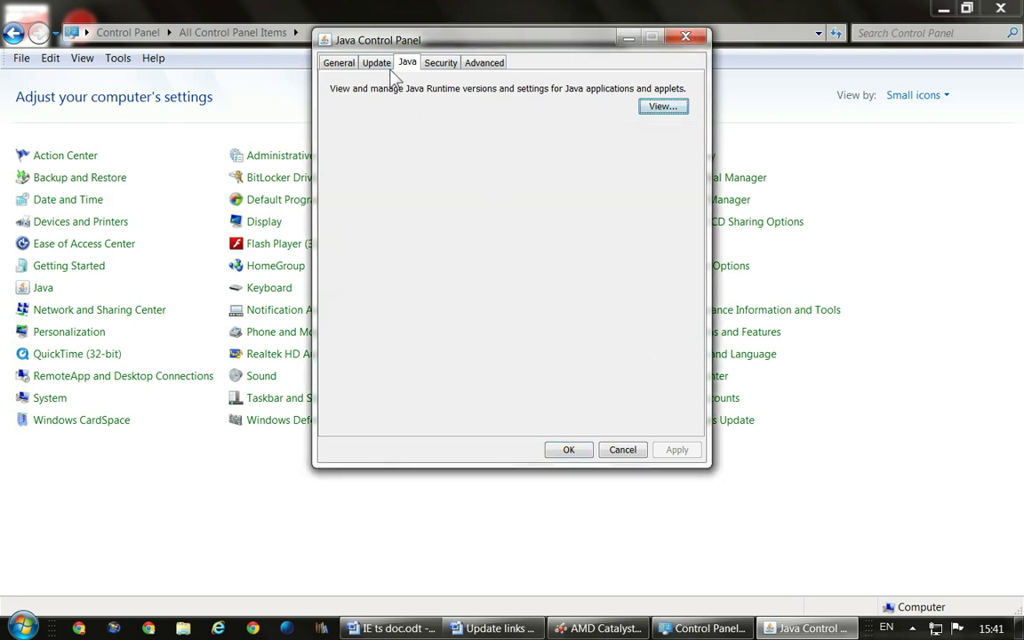
{"action": "left_click", "coordinate": [360, 64]}
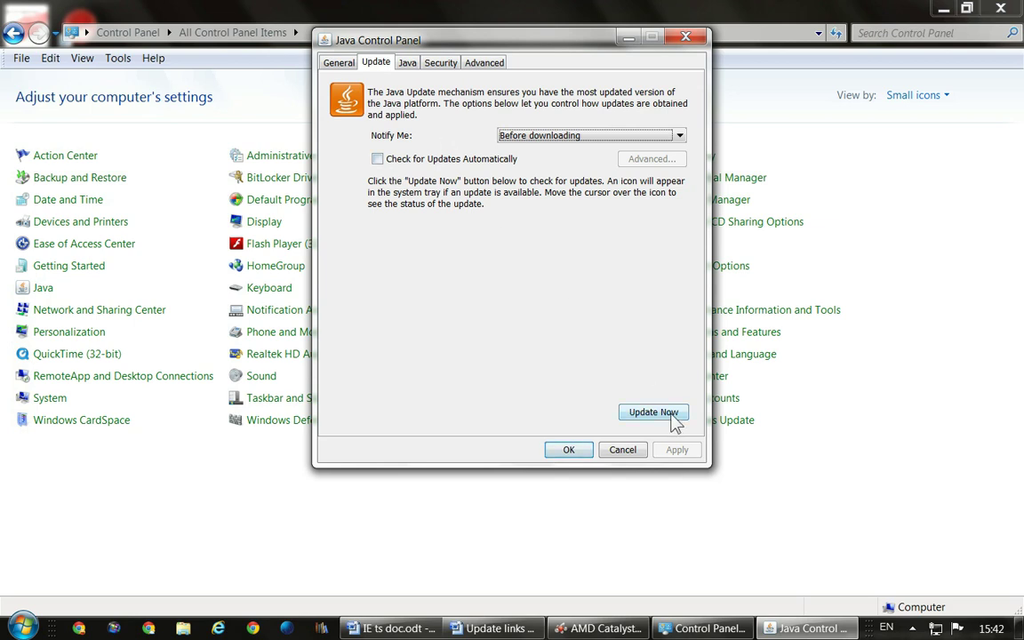
- Delete Java's trace and log files and cached applications and applets, and confirm the temporary files settings
{"action": "left_click", "coordinate": [334, 63]}
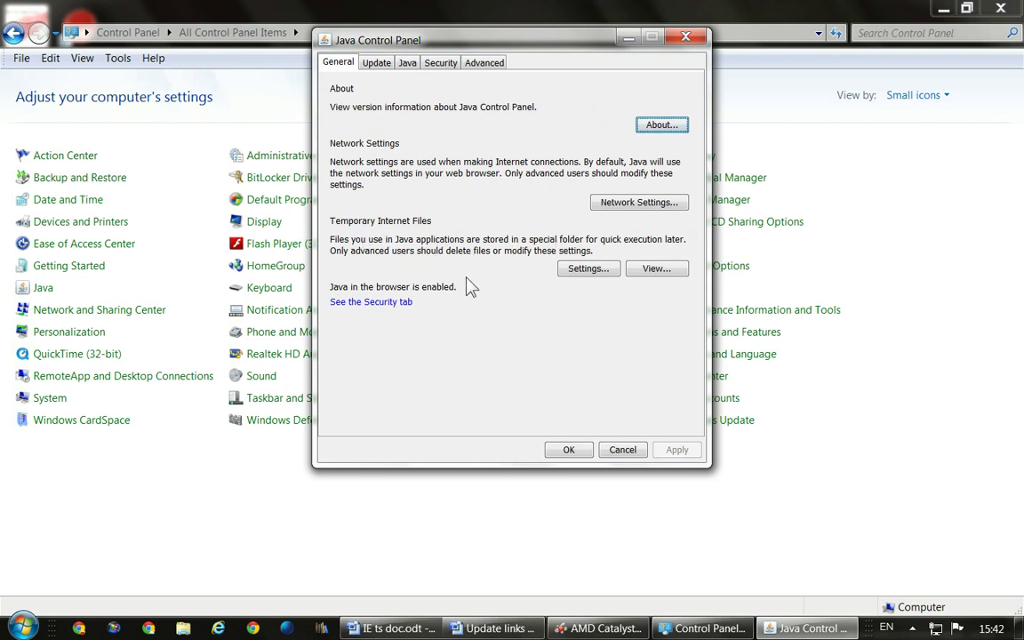
{"action": "left_click", "coordinate": [593, 273]}
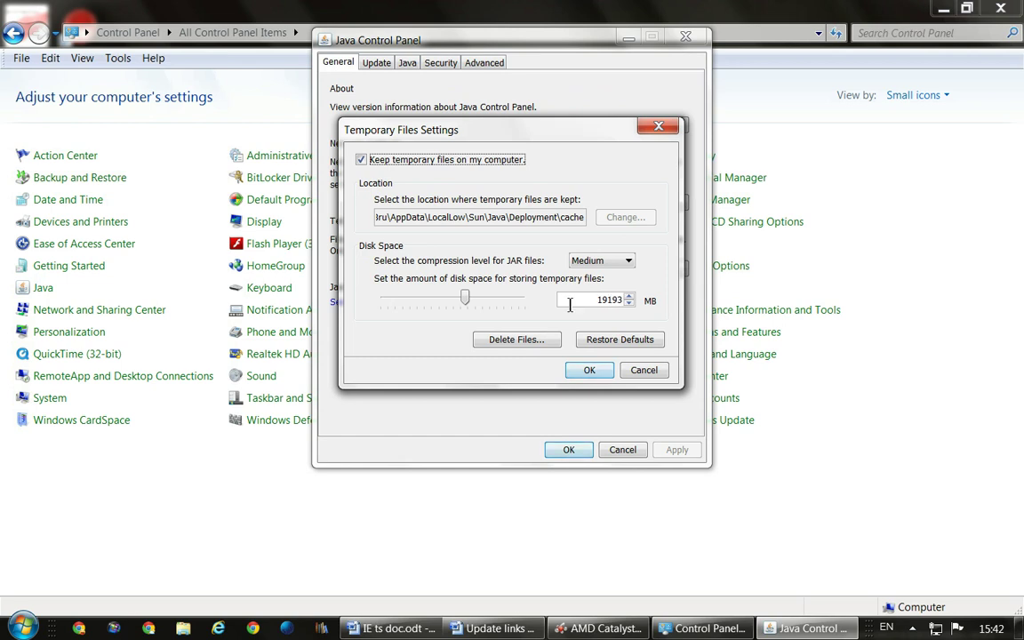
{"action": "left_click", "coordinate": [516, 340]}
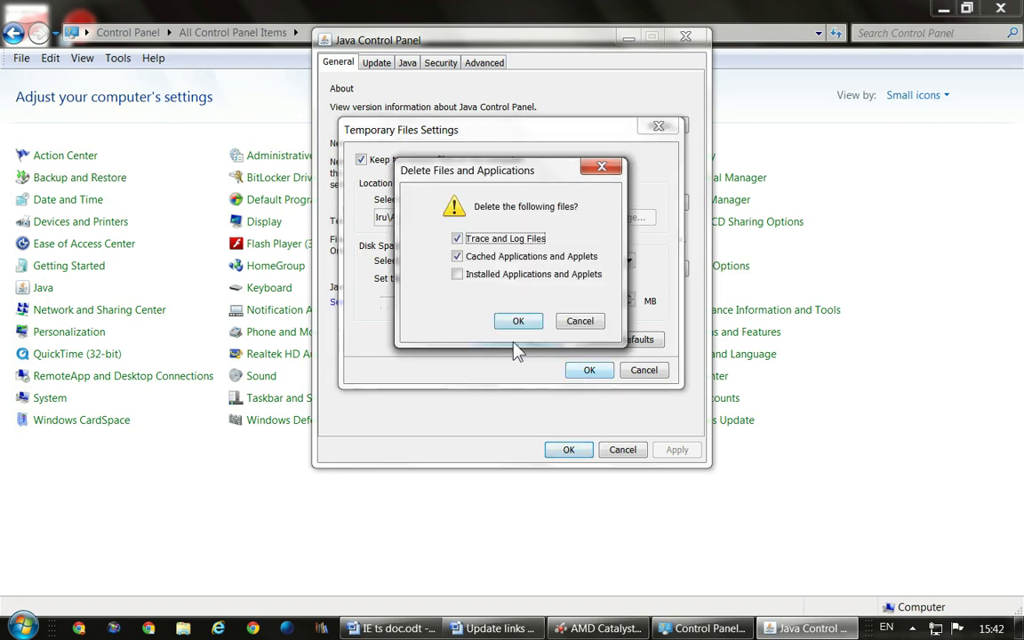
{"action": "left_click", "coordinate": [526, 326]}
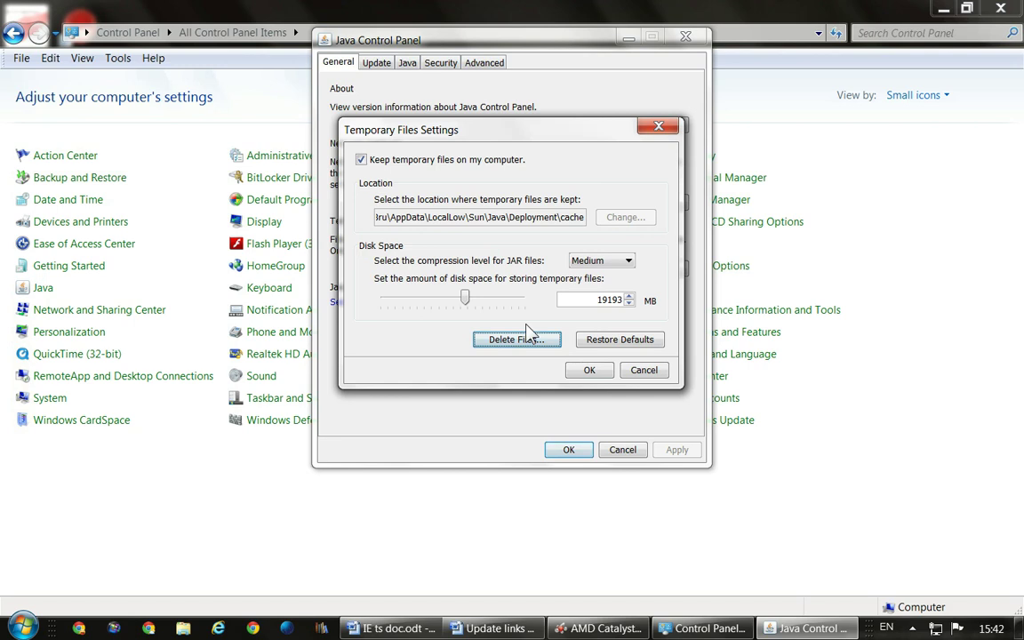
{"action": "left_click", "coordinate": [589, 371]}
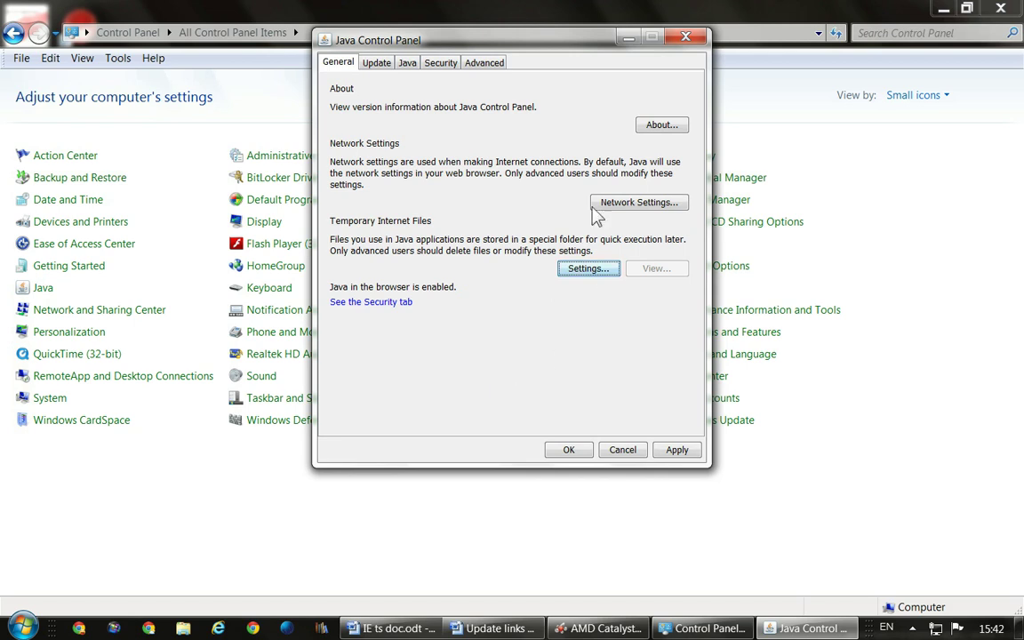
- Review Java's advanced settings, enable default Java for the Mozilla family, and apply the change before closing the Java Control Panel
{"action": "left_click", "coordinate": [480, 64]}
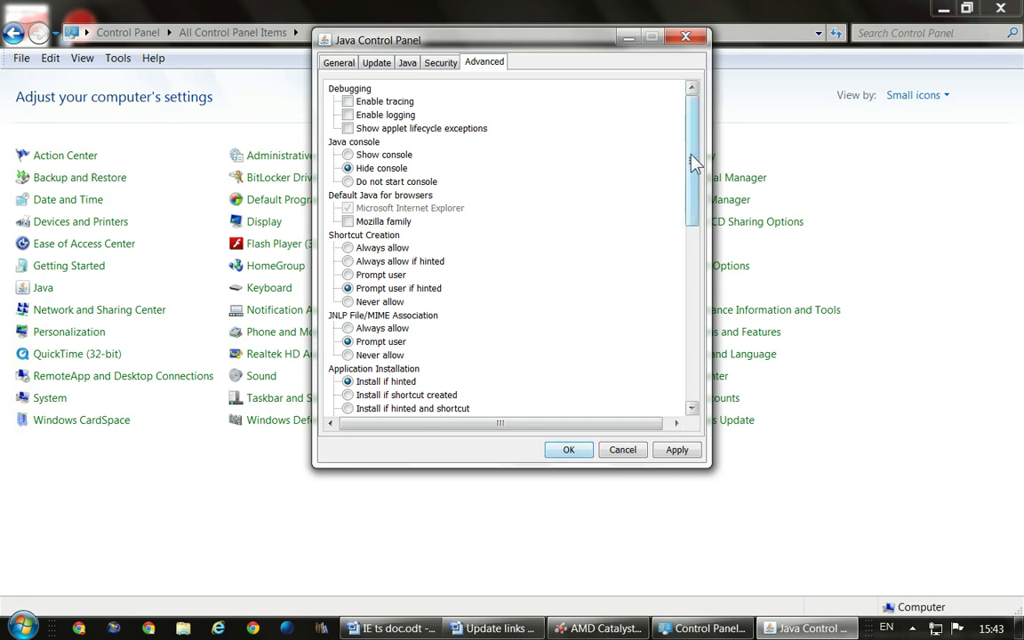
{"action": "left_click_drag", "start_coordinate": [695, 163], "coordinate": [698, 360]}
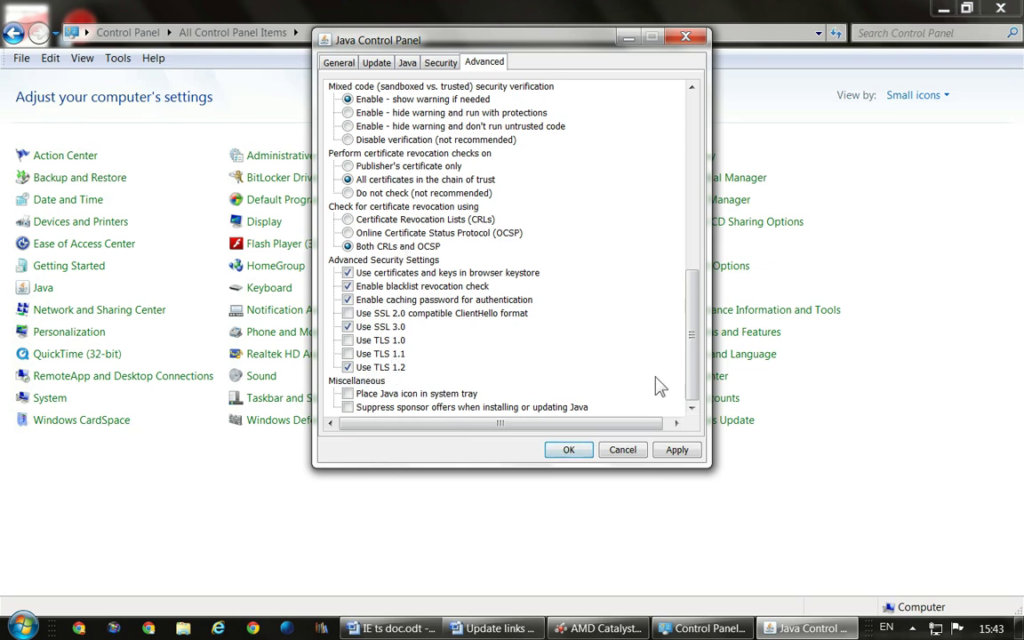
{"action": "left_click", "coordinate": [678, 453]}
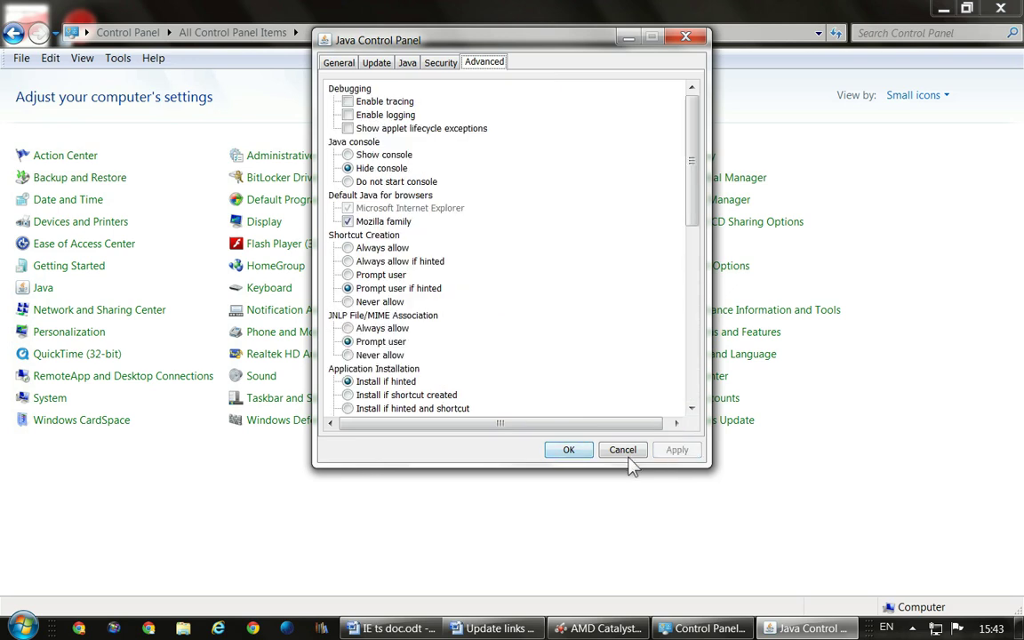
{"action": "left_click", "coordinate": [569, 450]}
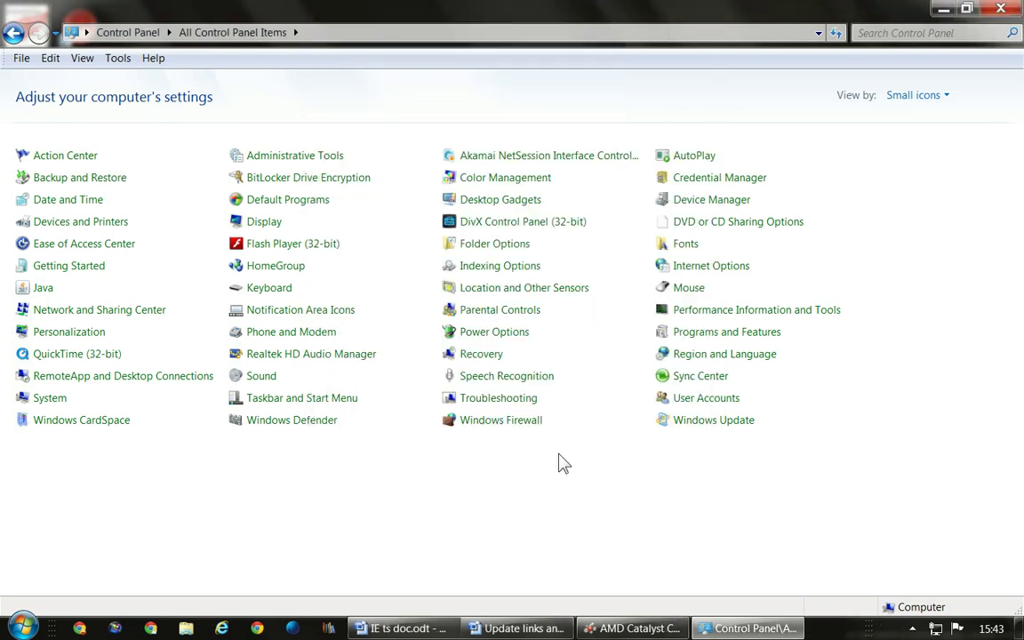
- Consult the IE ts doc checklist, and review the audio and browser settings in QuickTime Preferences
{"action": "left_click", "coordinate": [402, 629]}
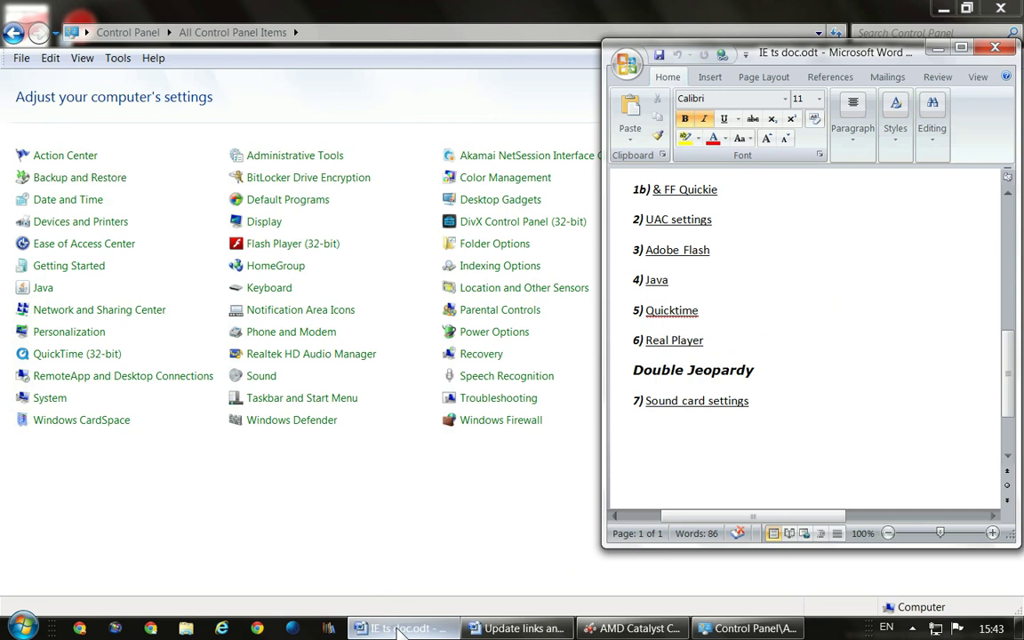
{"action": "left_click", "coordinate": [413, 524]}
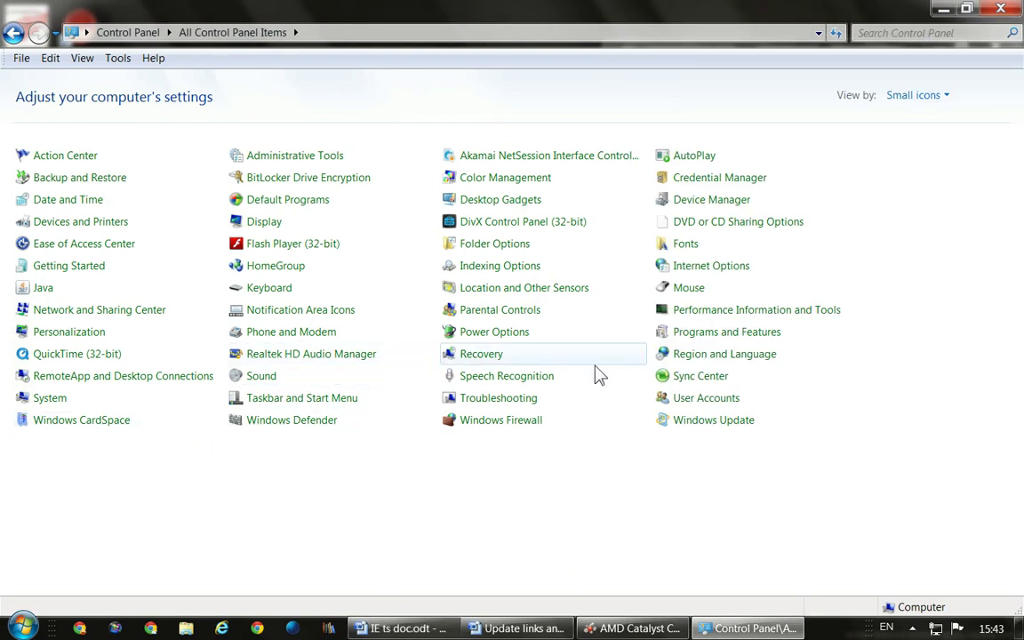
{"action": "left_click", "coordinate": [79, 359]}
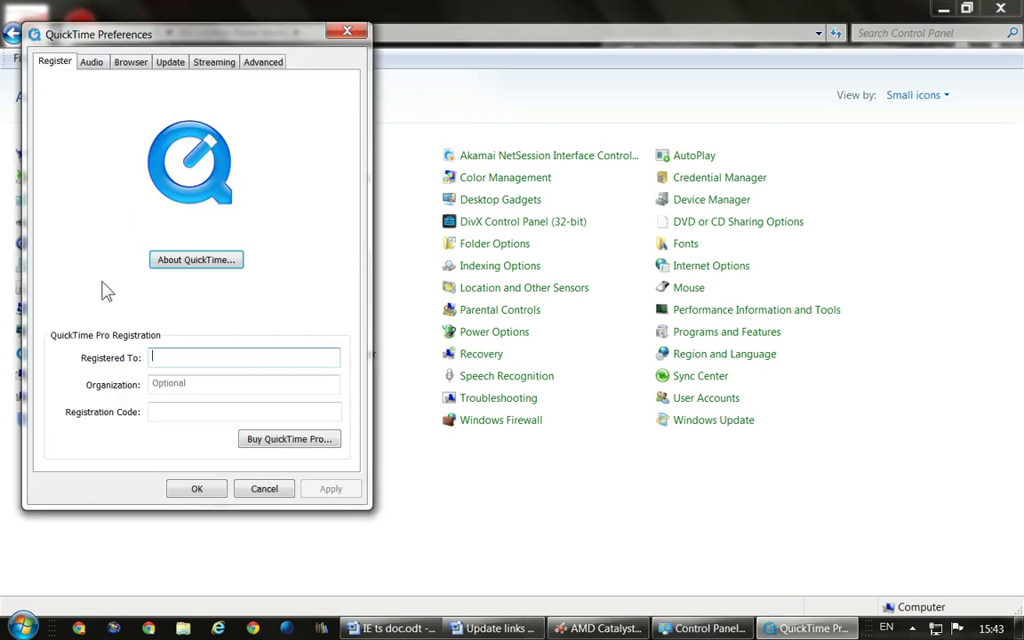
{"action": "left_click", "coordinate": [103, 65]}
{"action": "left_click_drag", "start_coordinate": [164, 40], "coordinate": [389, 45]}
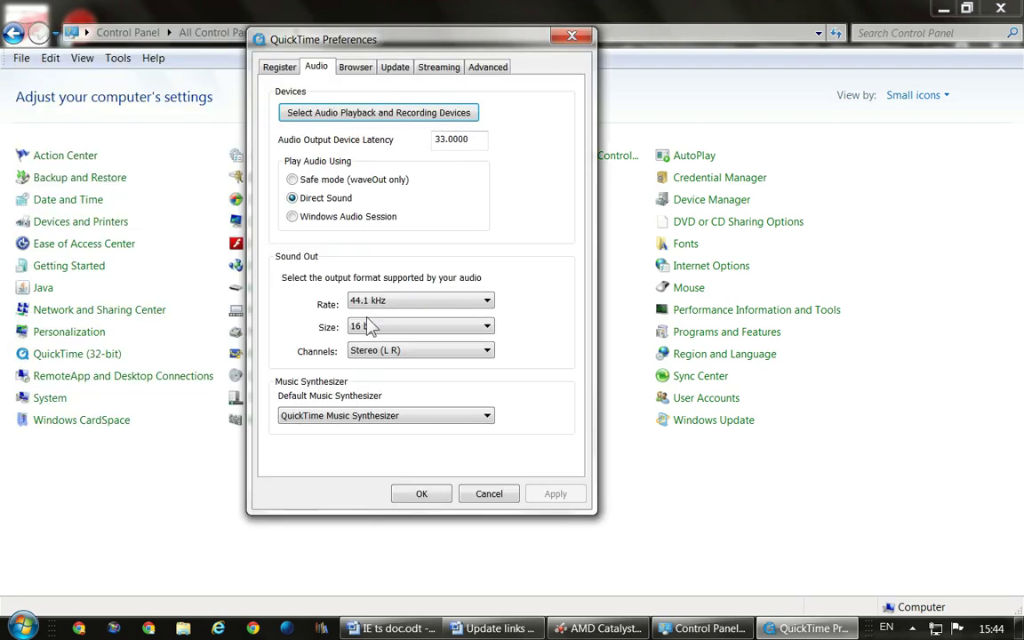
{"action": "left_click", "coordinate": [361, 71]}
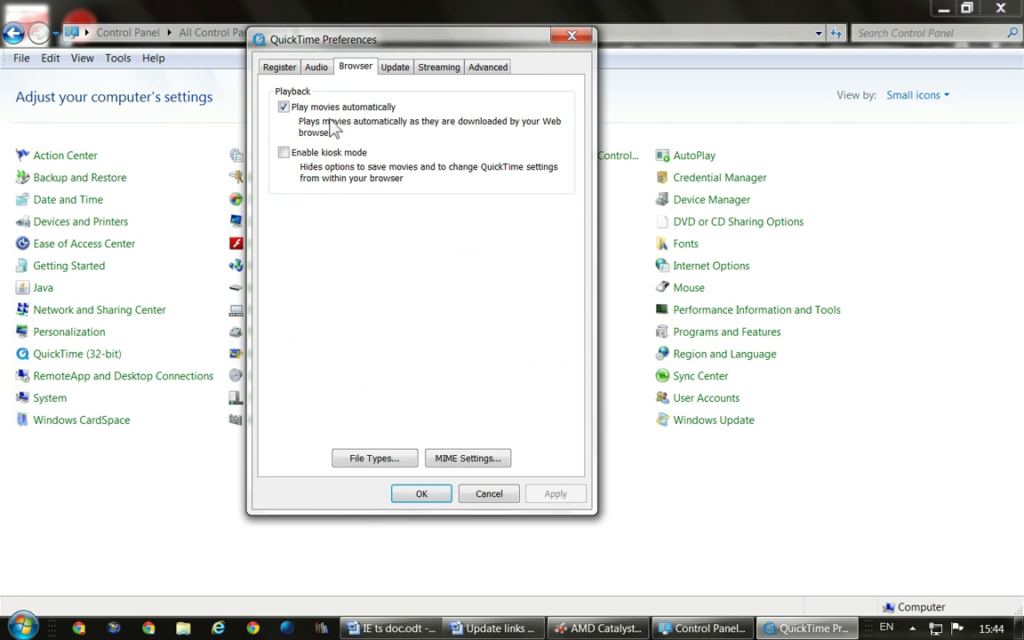
- Check QuickTime's update settings, and look through the third-party QuickTime Components web page before closing it
{"action": "left_click", "coordinate": [395, 68]}
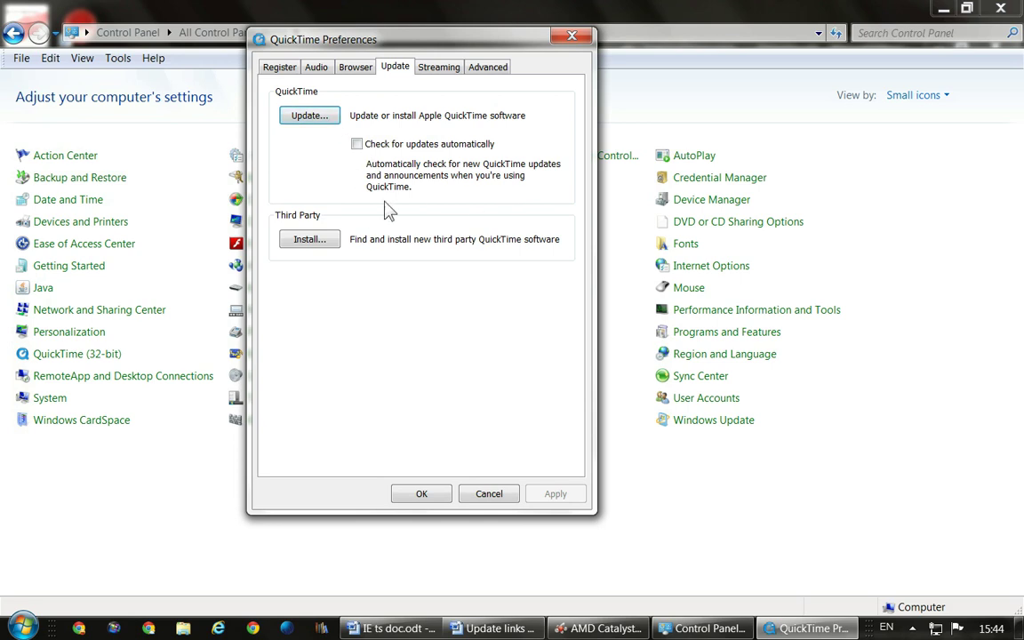
{"action": "left_click", "coordinate": [318, 251]}
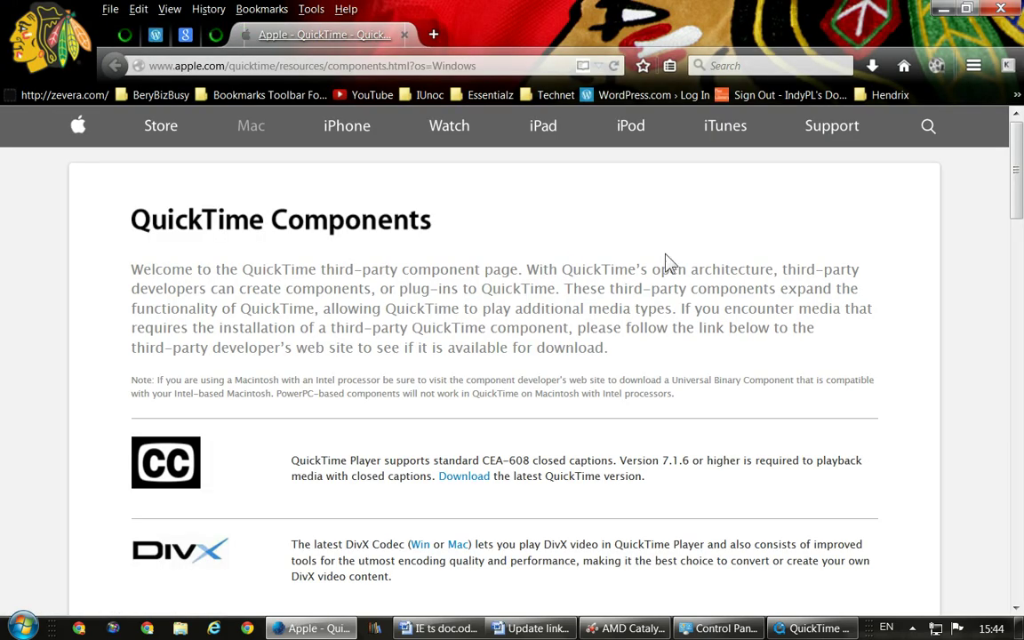
{"action": "scroll", "coordinate": [720, 249], "scroll_direction": "down", "scroll_amount": 3}
{"action": "left_click_drag", "start_coordinate": [1019, 200], "coordinate": [1019, 167]}
{"action": "key", "text": "alt+F4"}
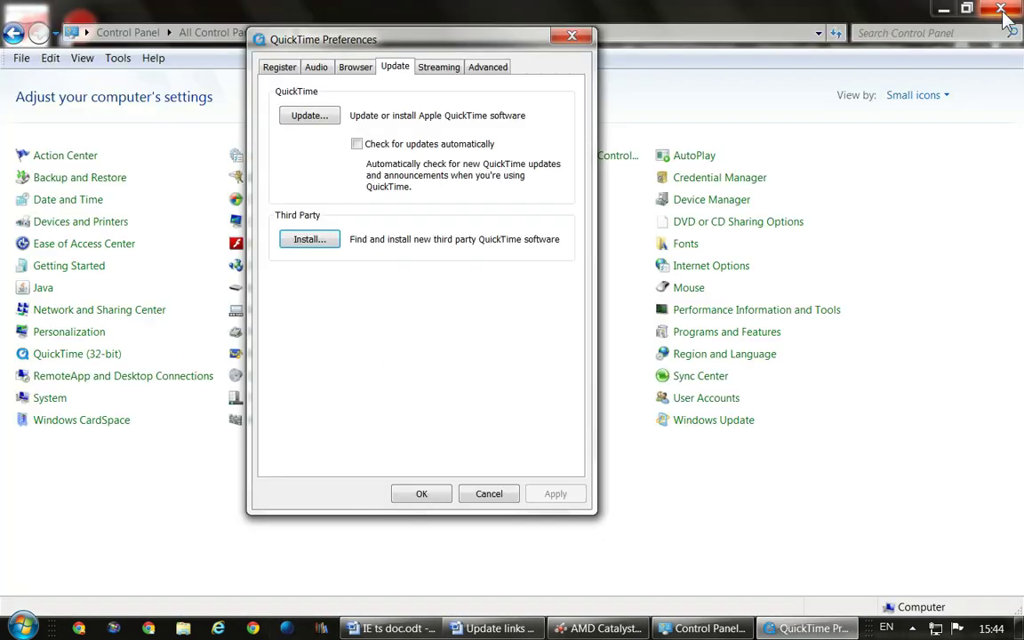
- Review QuickTime's streaming settings, set the download cache size to 340 MB and empty the cache, saving the preferences
{"action": "left_click", "coordinate": [435, 75]}
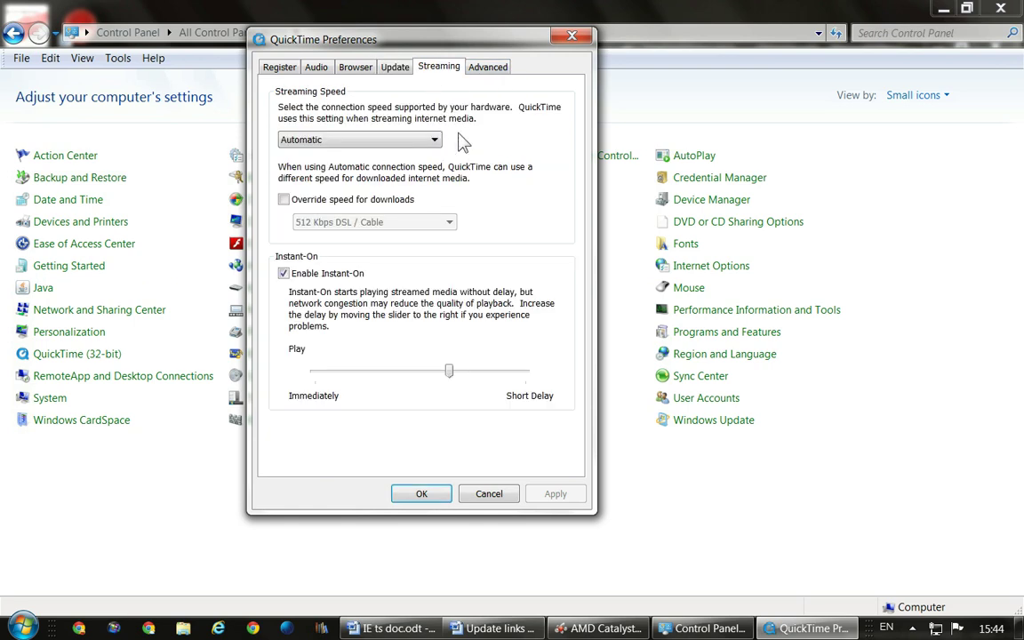
{"action": "left_click", "coordinate": [498, 71]}
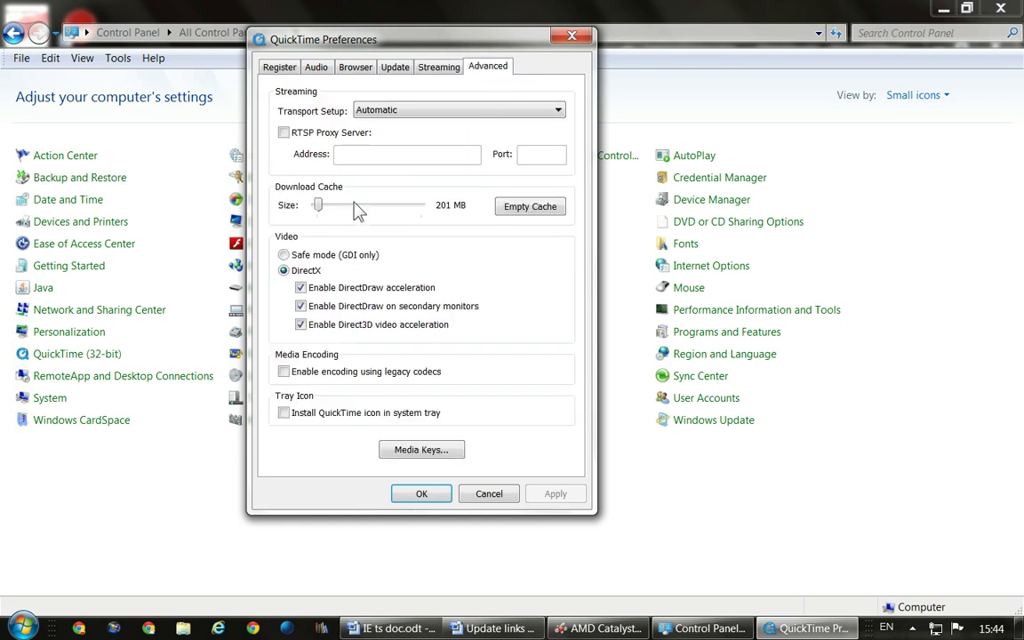
{"action": "mouse_move", "coordinate": [320, 207]}
{"action": "left_mouse_down"}
{"action": "mouse_move", "coordinate": [291, 205]}
{"action": "mouse_move", "coordinate": [327, 206]}
{"action": "left_mouse_up"}
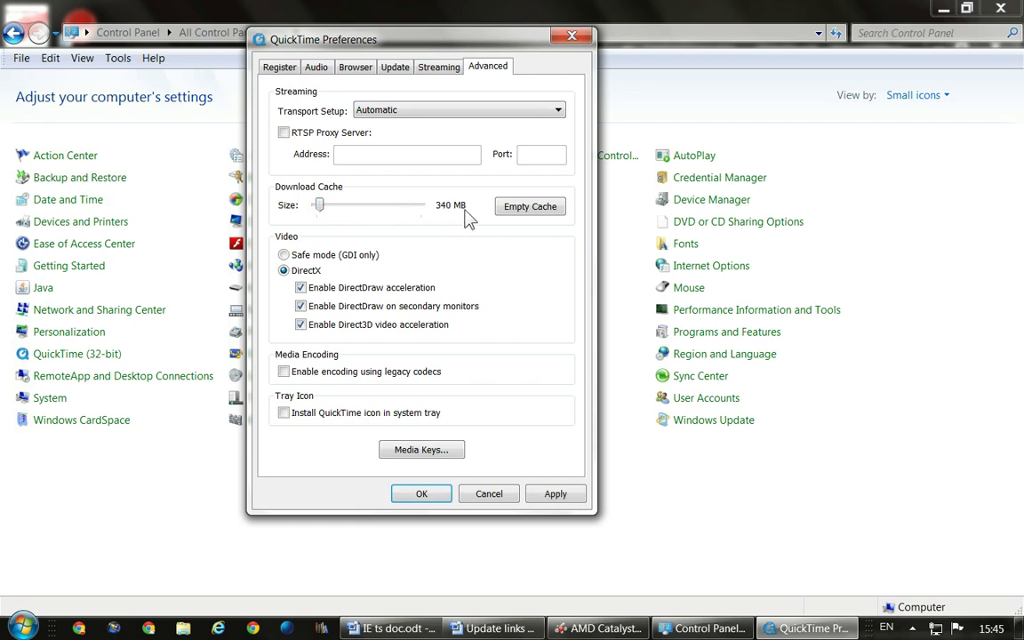
{"action": "left_click", "coordinate": [525, 211]}
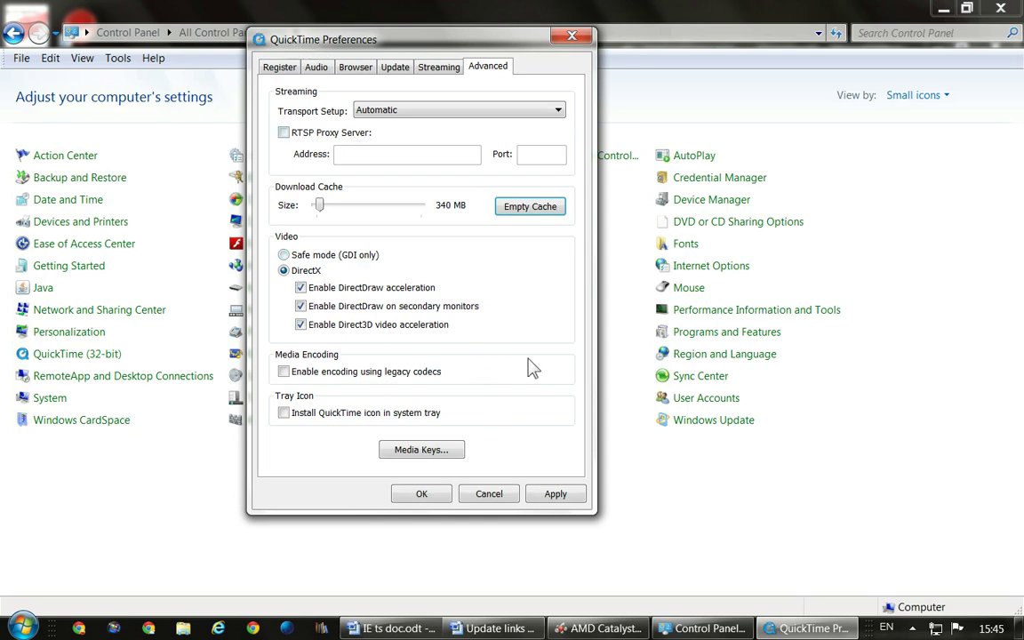
{"action": "left_click", "coordinate": [555, 495]}
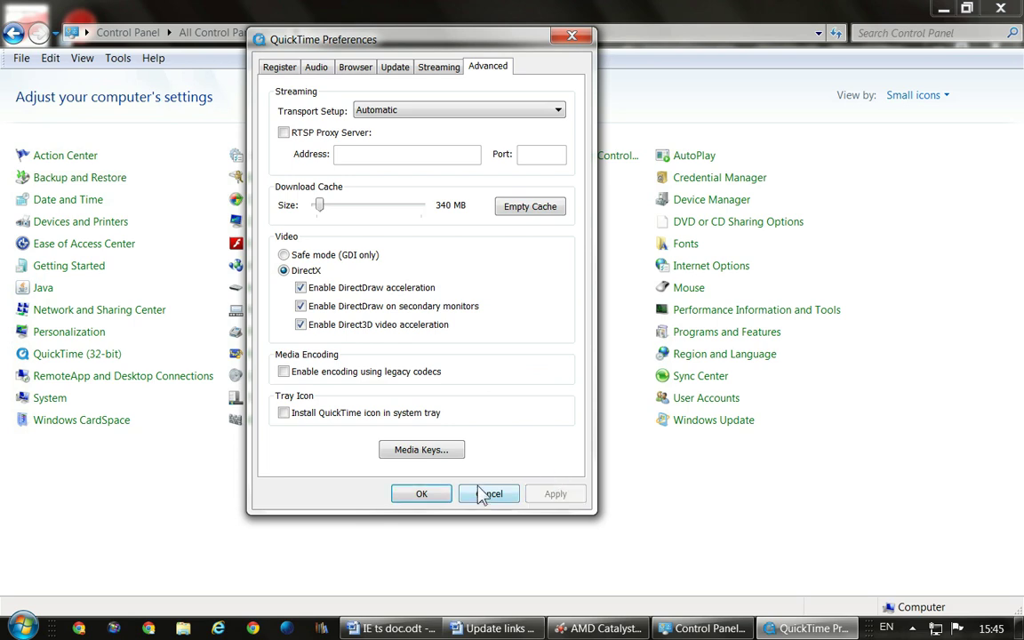
{"action": "left_click", "coordinate": [420, 494]}
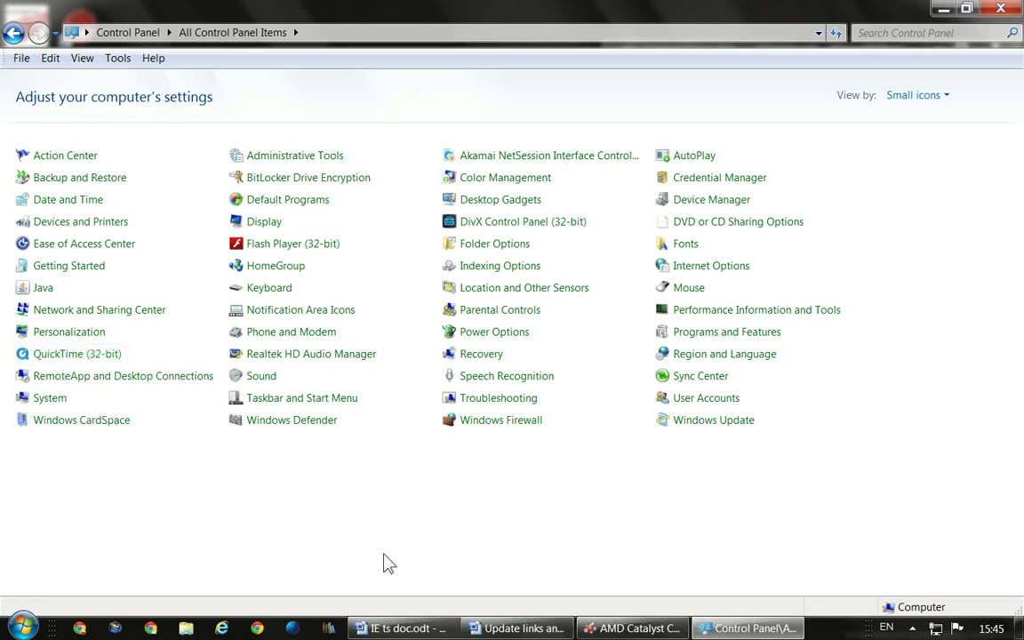
- Consult the checklist, and examine the AMD Home and Software information pages in AMD Catalyst Control Center
{"action": "left_click", "coordinate": [425, 629]}
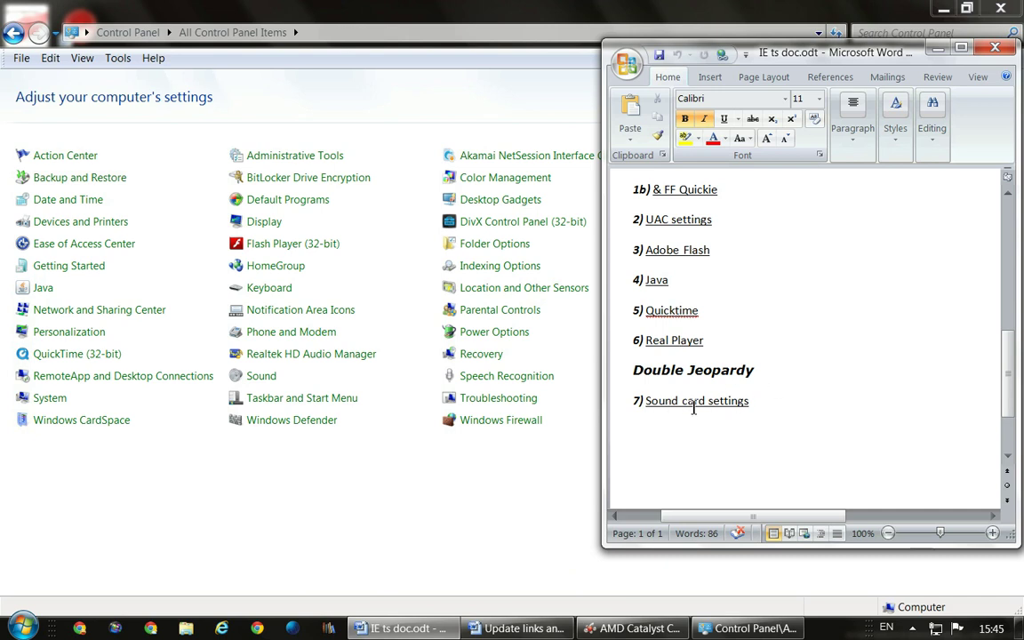
{"action": "left_click", "coordinate": [525, 512]}
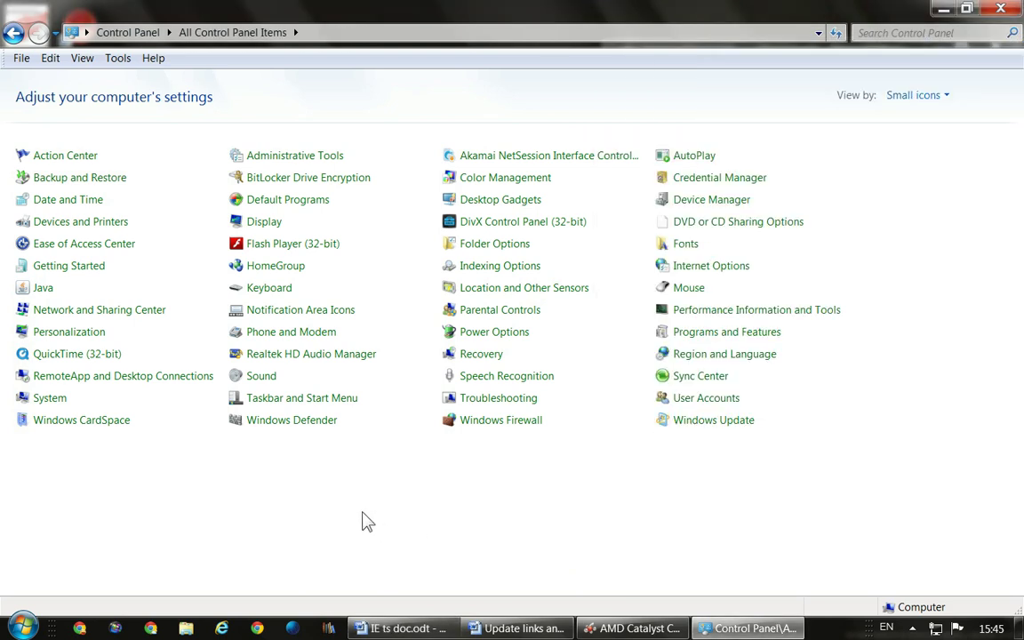
{"action": "left_click", "coordinate": [637, 629]}
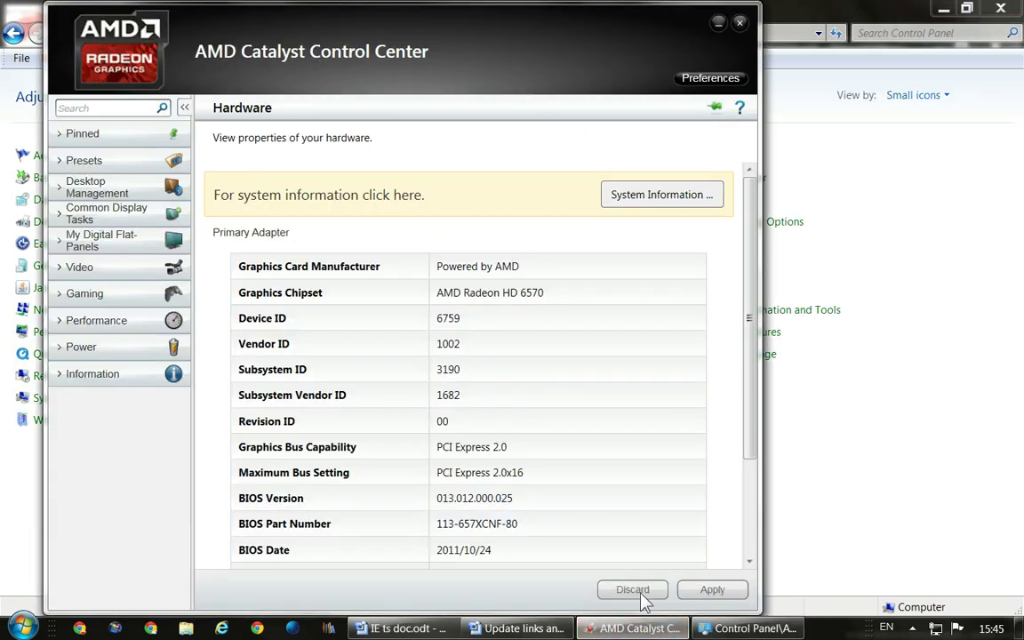
{"action": "left_click", "coordinate": [84, 380]}
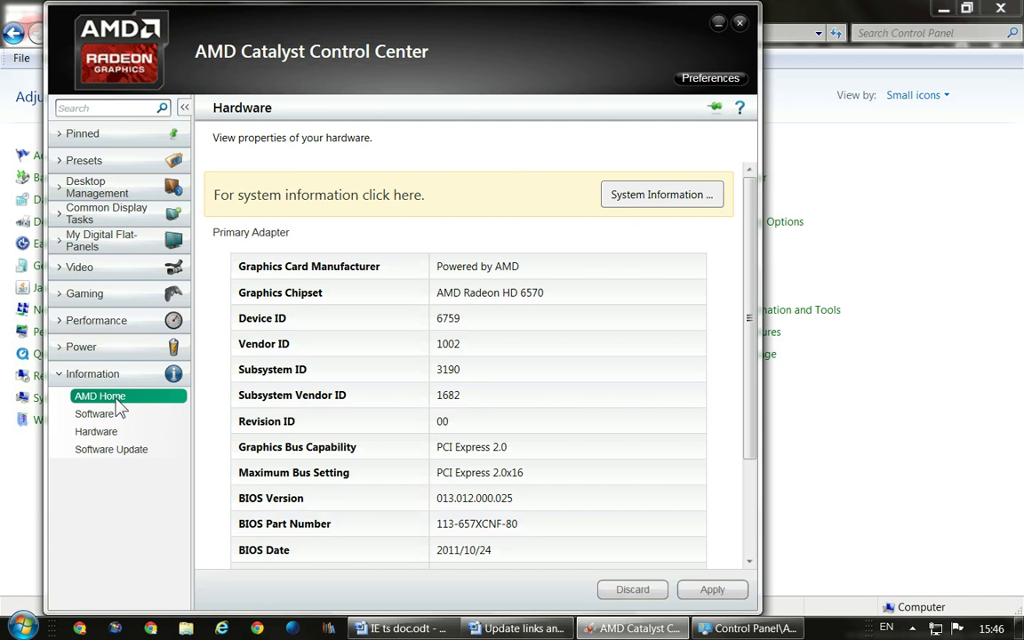
{"action": "left_click", "coordinate": [116, 400]}
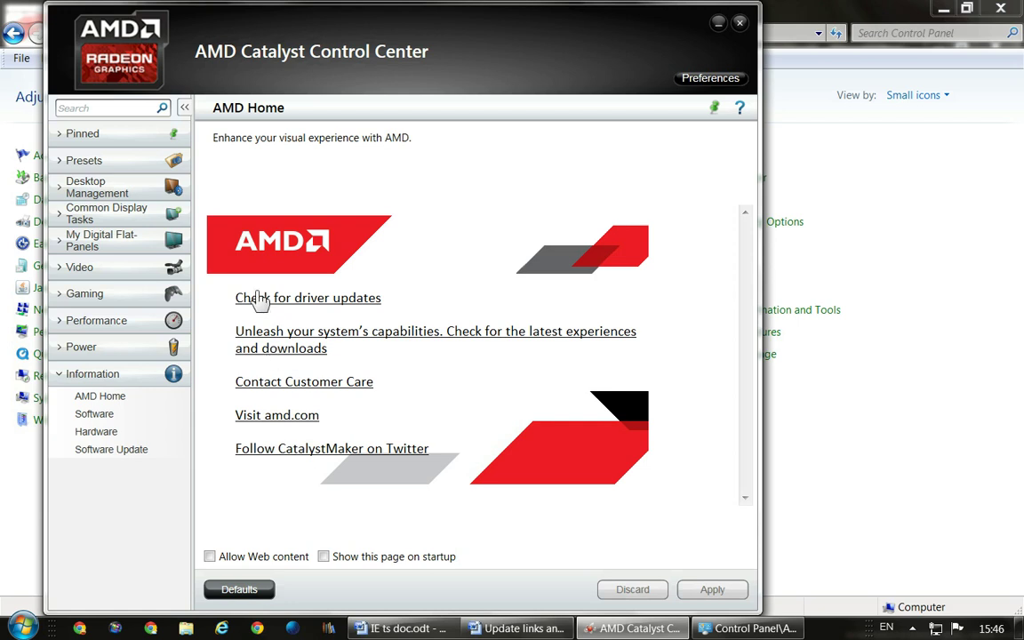
{"action": "left_click", "coordinate": [102, 416]}
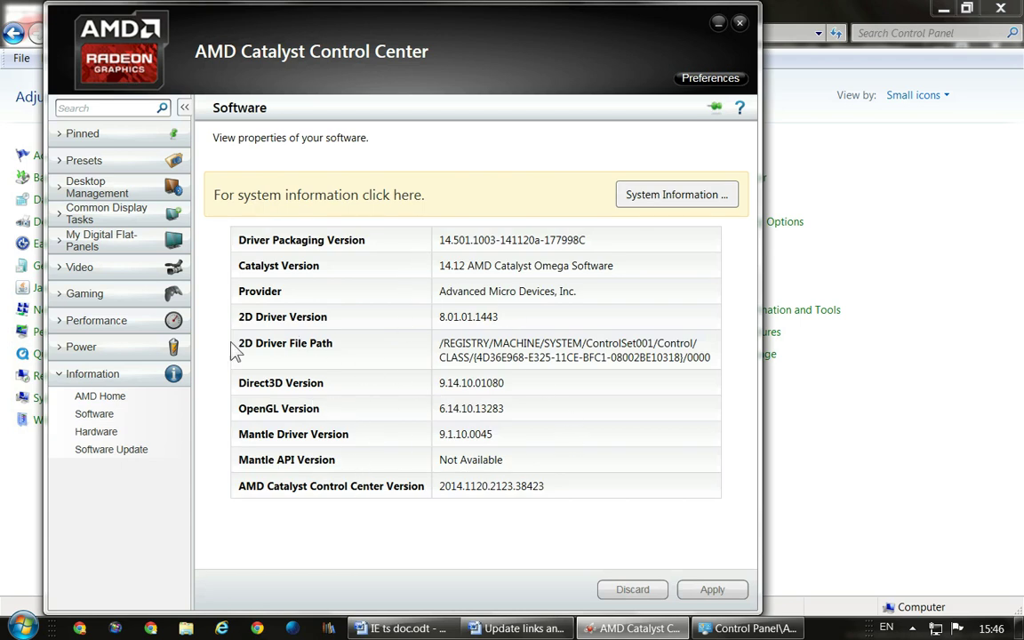
- Inspect the preference options and the Hotkeys Manager without changes, and close AMD Catalyst Control Center
{"action": "left_click", "coordinate": [696, 82]}
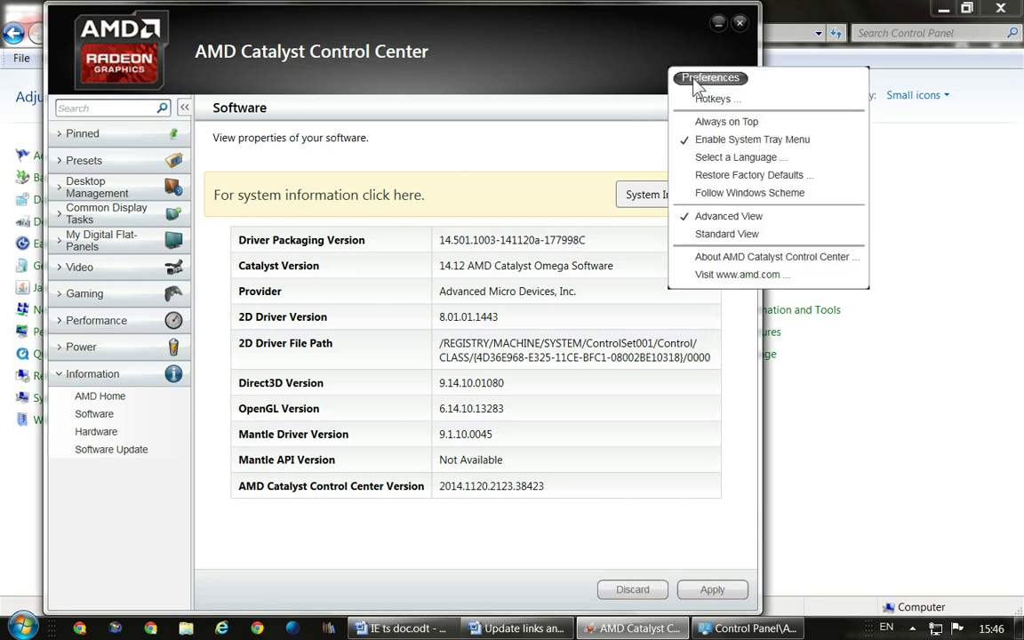
{"action": "left_click", "coordinate": [772, 105]}
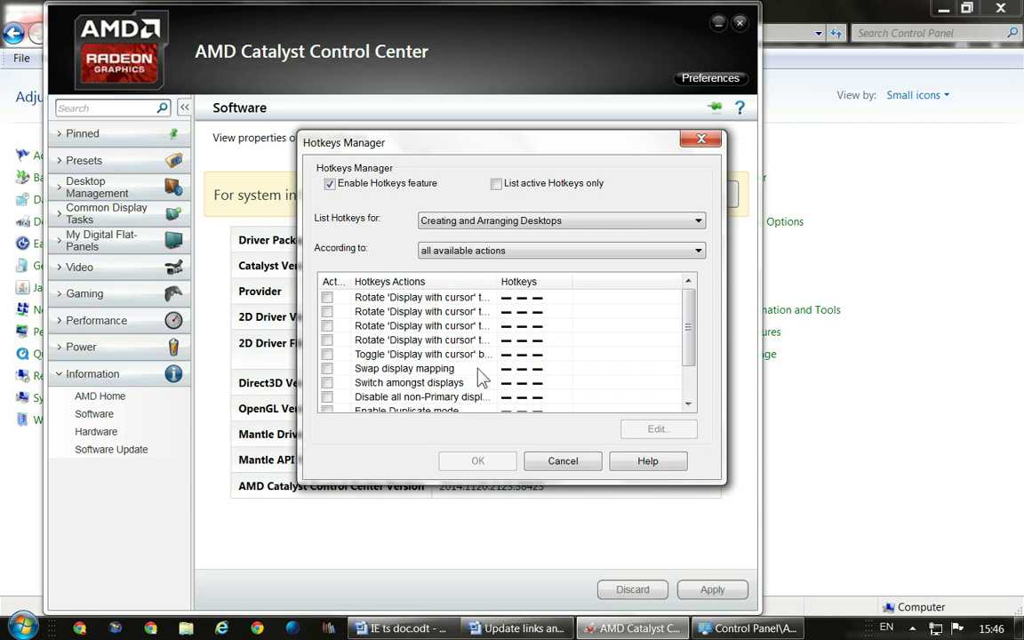
{"action": "left_click", "coordinate": [562, 462]}
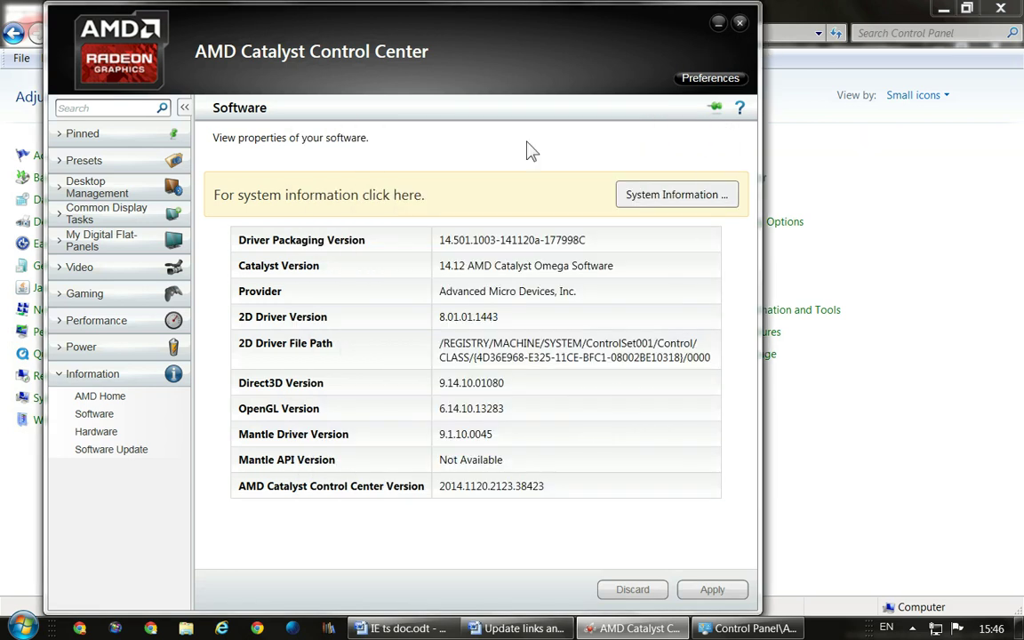
{"action": "left_click", "coordinate": [739, 23]}
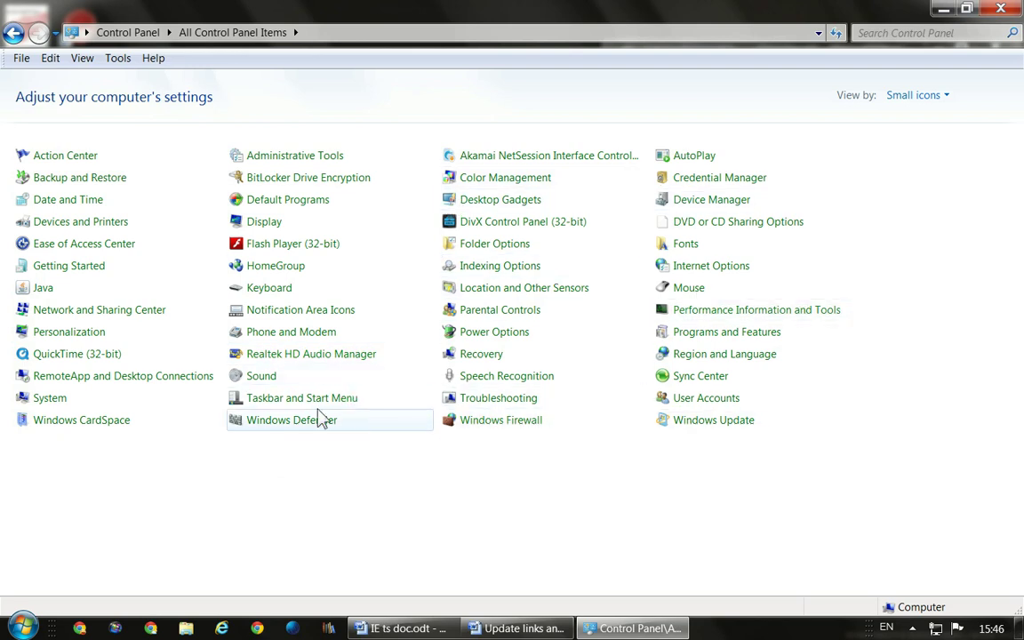
- Open Realtek HD Audio Manager and examine the speakers' sound effects, room correction and default format, plus the digital output settings
{"action": "left_click", "coordinate": [300, 356]}
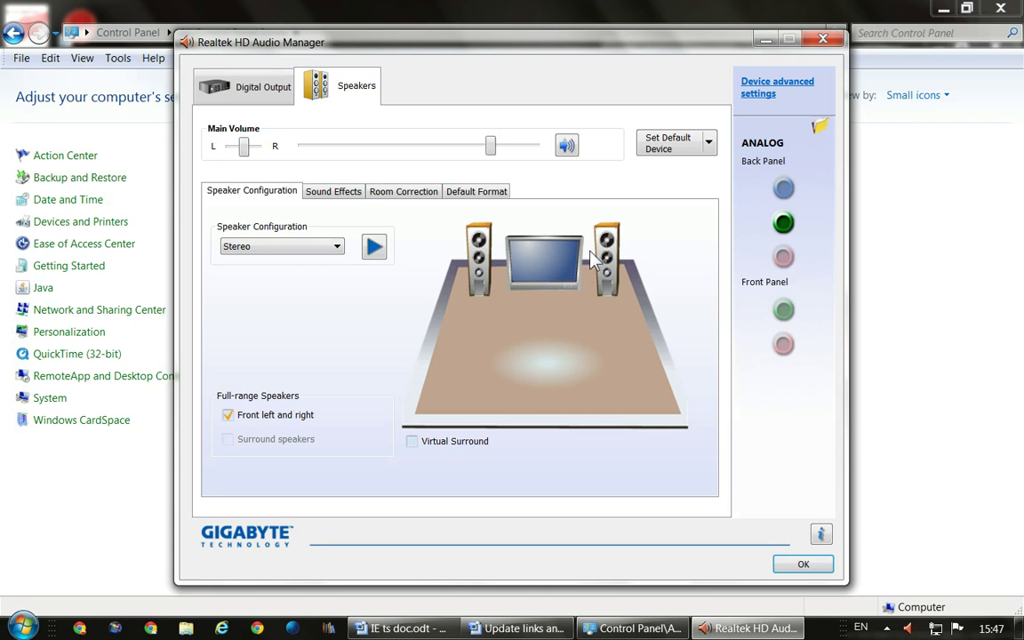
{"action": "left_click", "coordinate": [336, 193]}
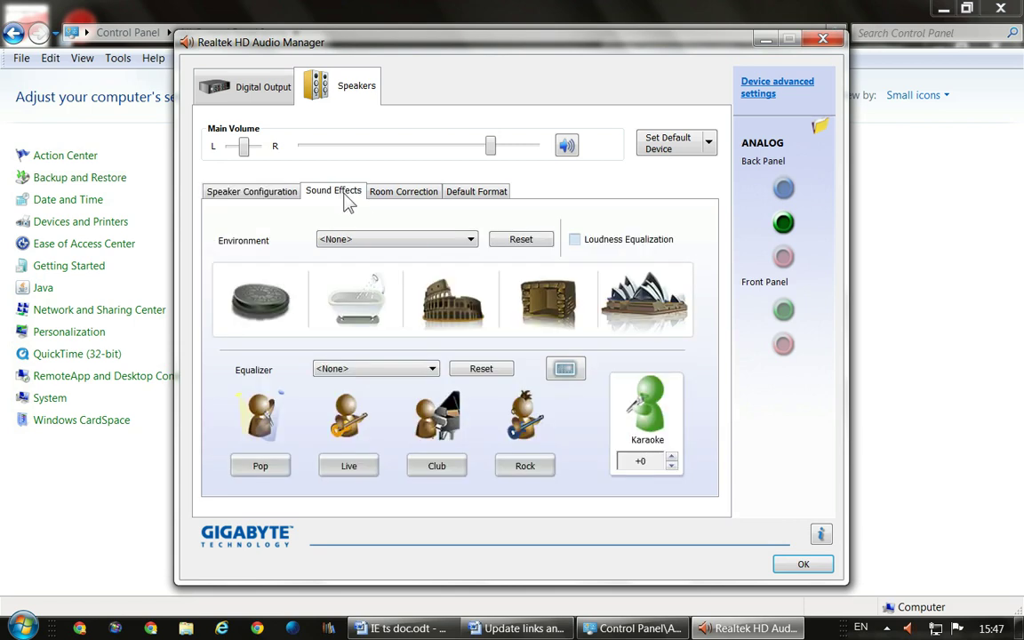
{"action": "left_click", "coordinate": [414, 204]}
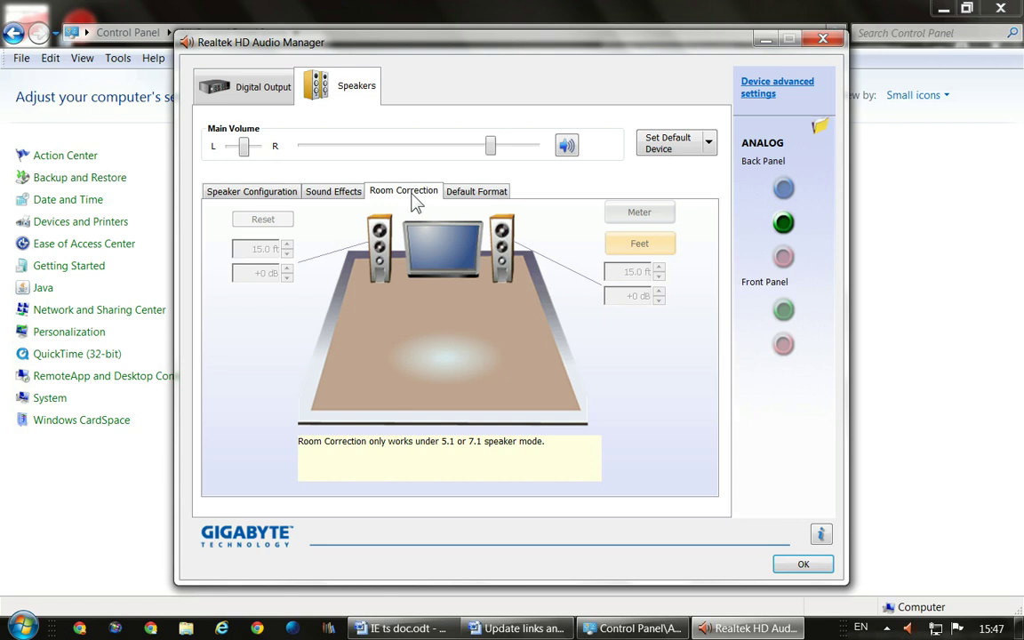
{"action": "left_click", "coordinate": [474, 205]}
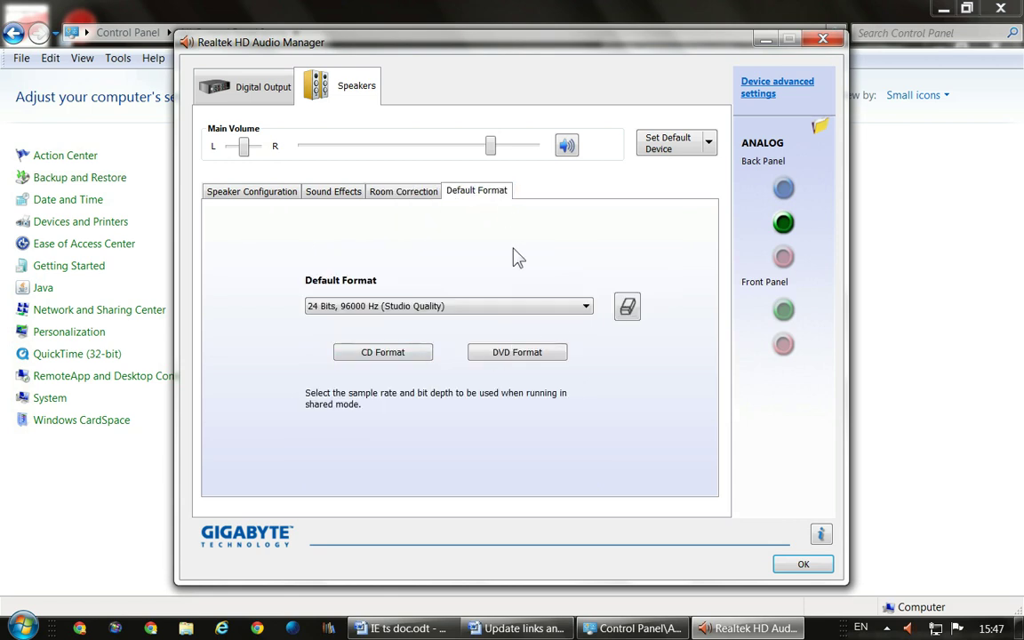
{"action": "left_click", "coordinate": [254, 86]}
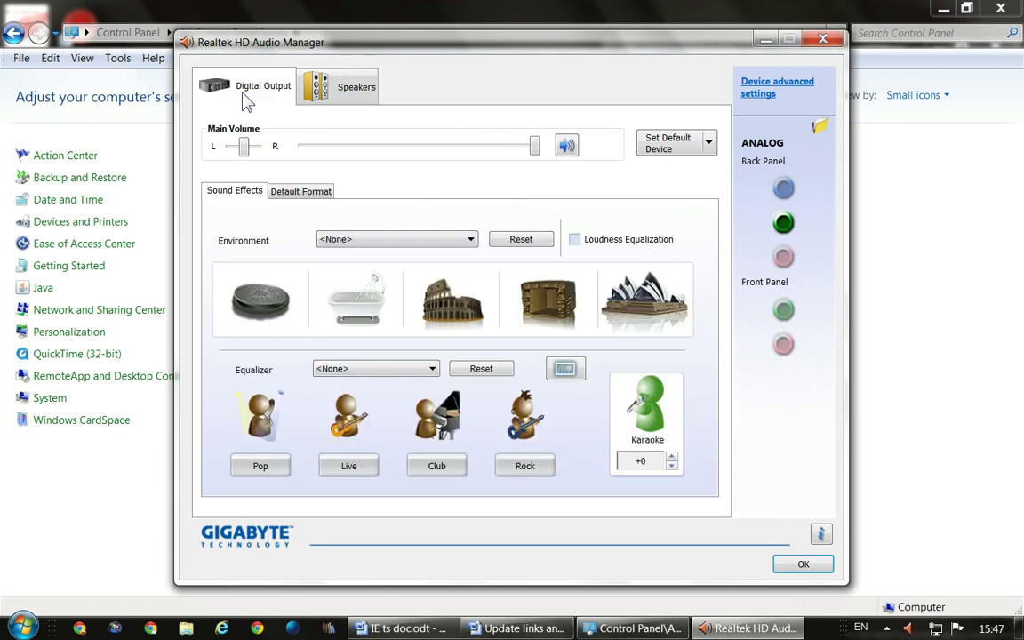
{"action": "left_click", "coordinate": [348, 92]}
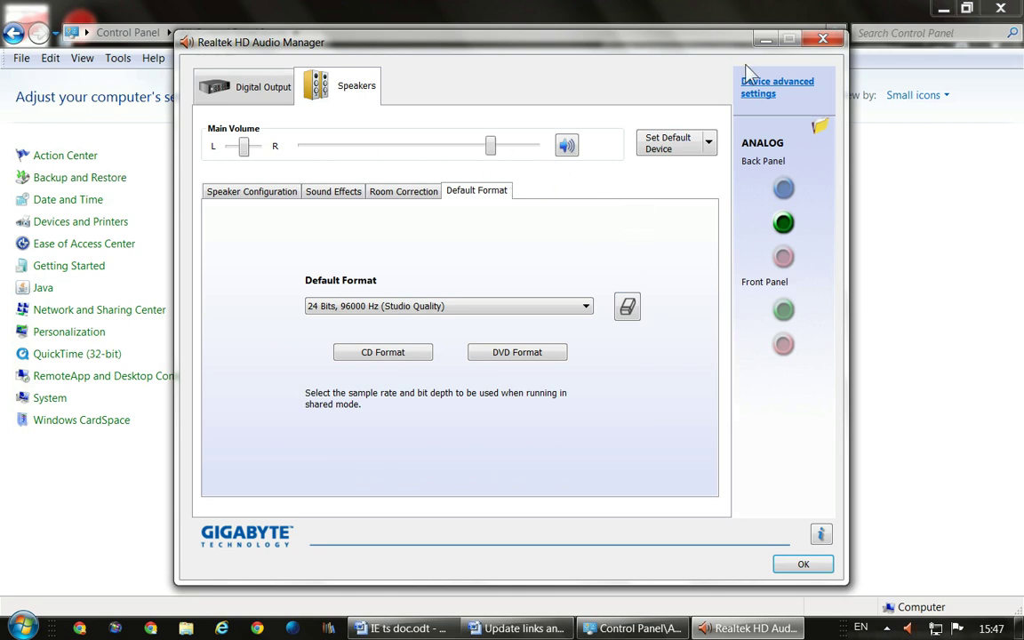
- Check the device advanced settings and the audio driver information without changes, and close Realtek HD Audio Manager
{"action": "left_click", "coordinate": [778, 89]}
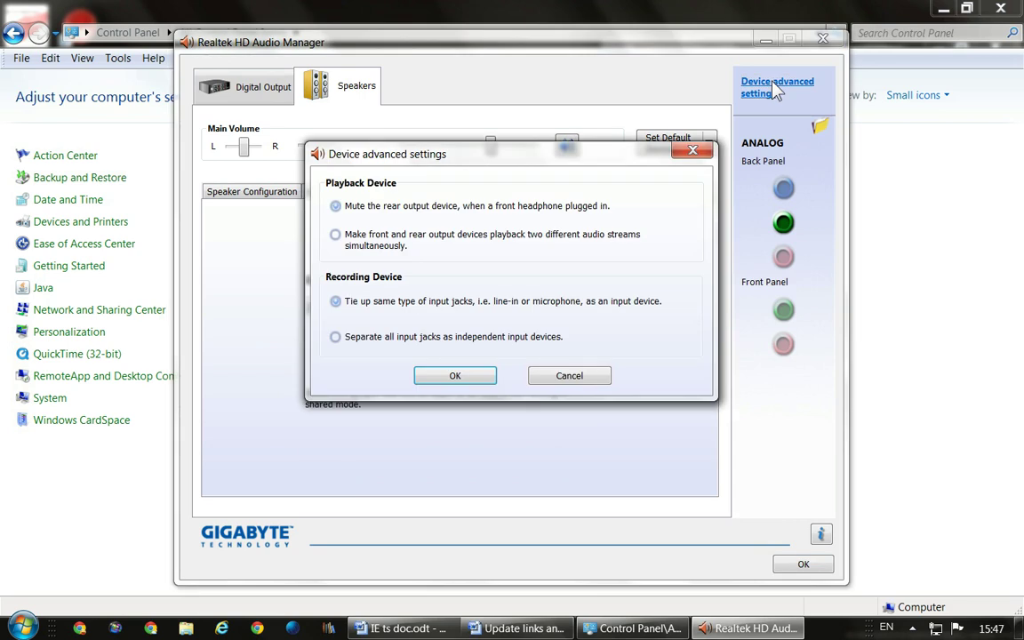
{"action": "left_click", "coordinate": [583, 381]}
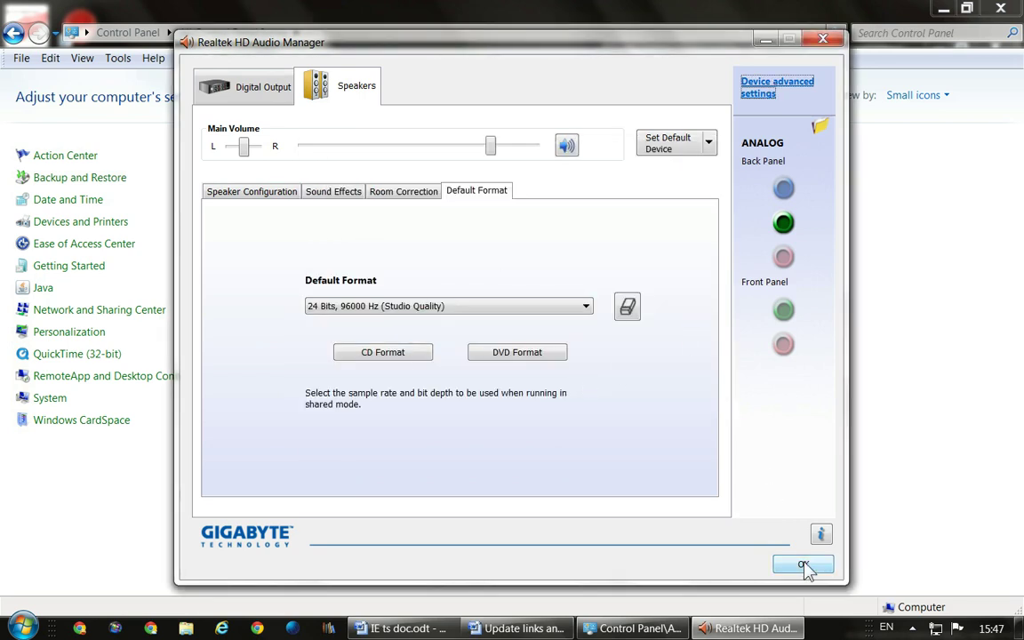
{"action": "left_click", "coordinate": [820, 536]}
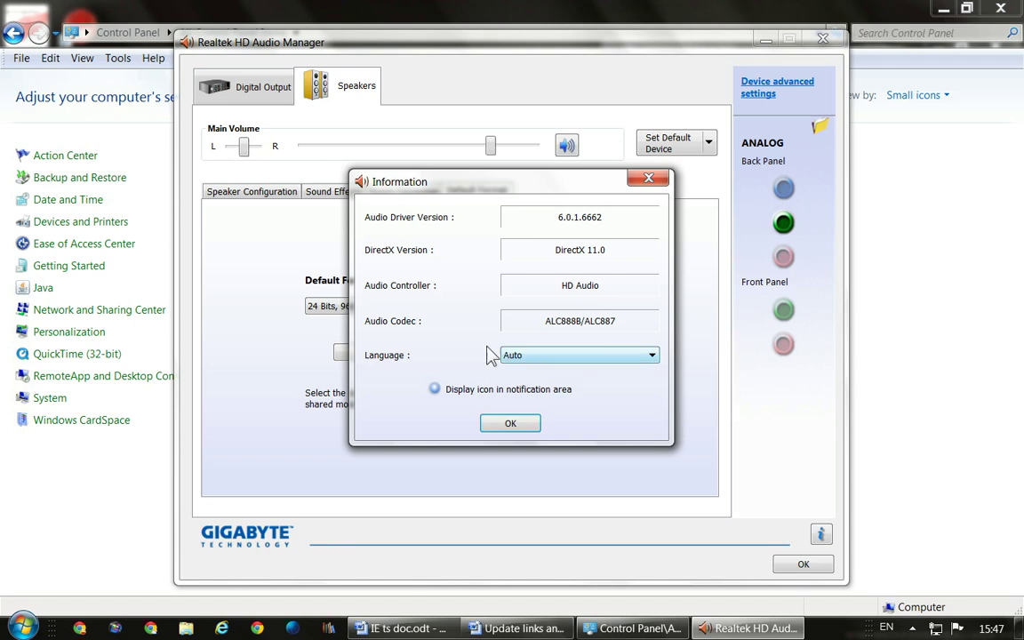
{"action": "left_click", "coordinate": [520, 425]}
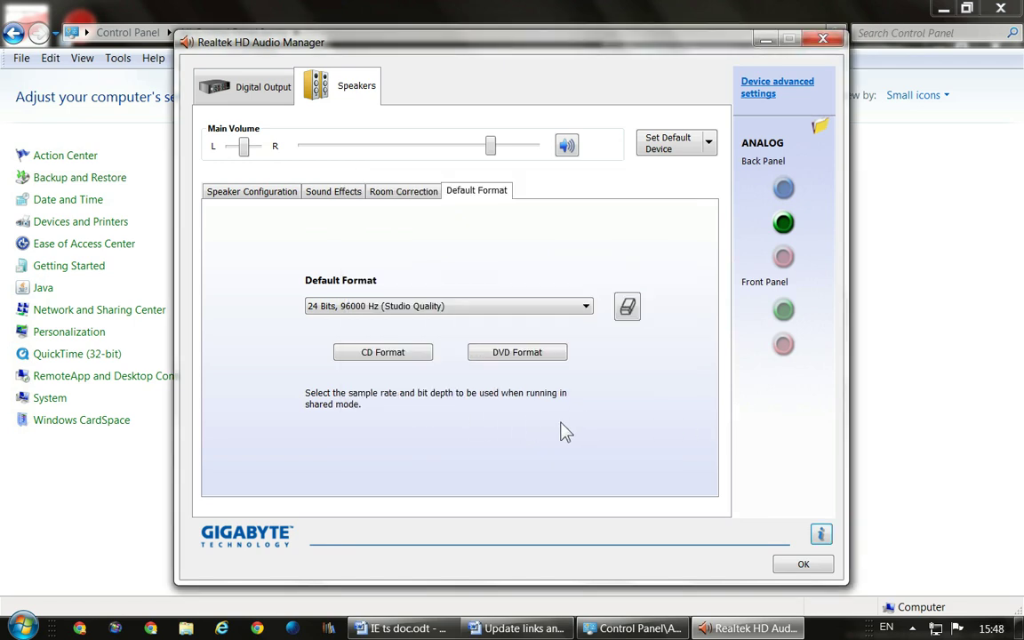
{"action": "left_click", "coordinate": [800, 565]}
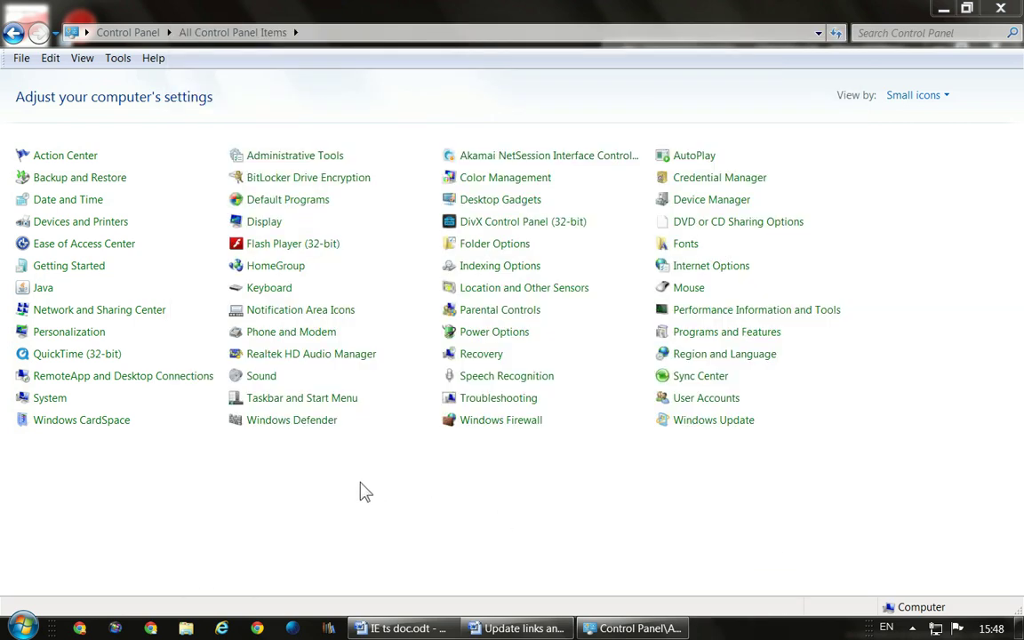
- Inspect the Windows Sound settings for playback, recording, sound scheme and communications without changes, and close Control Panel
{"action": "left_click", "coordinate": [262, 378]}
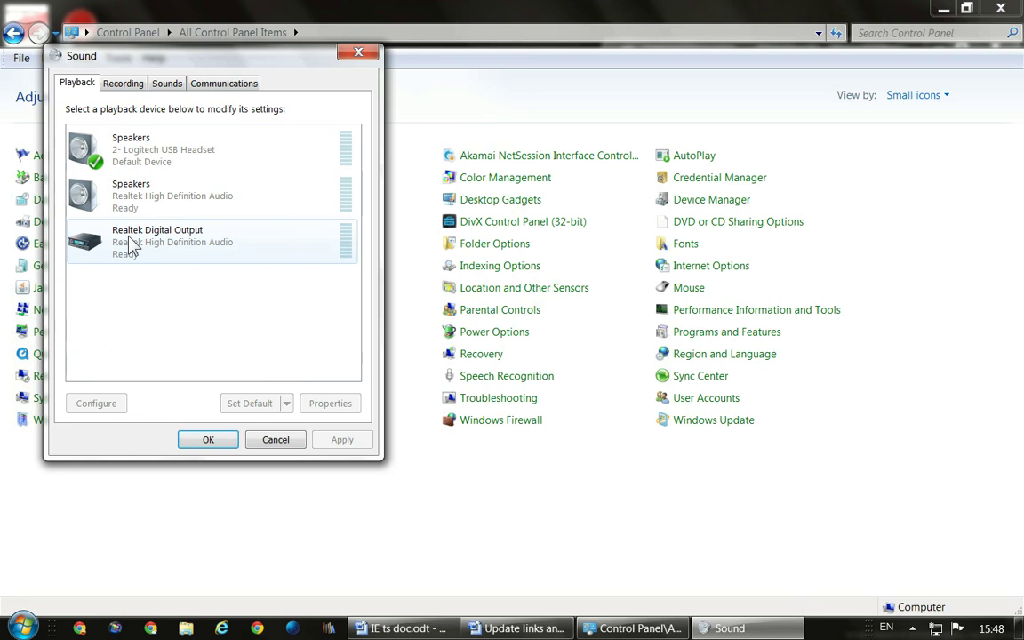
{"action": "left_click", "coordinate": [116, 82]}
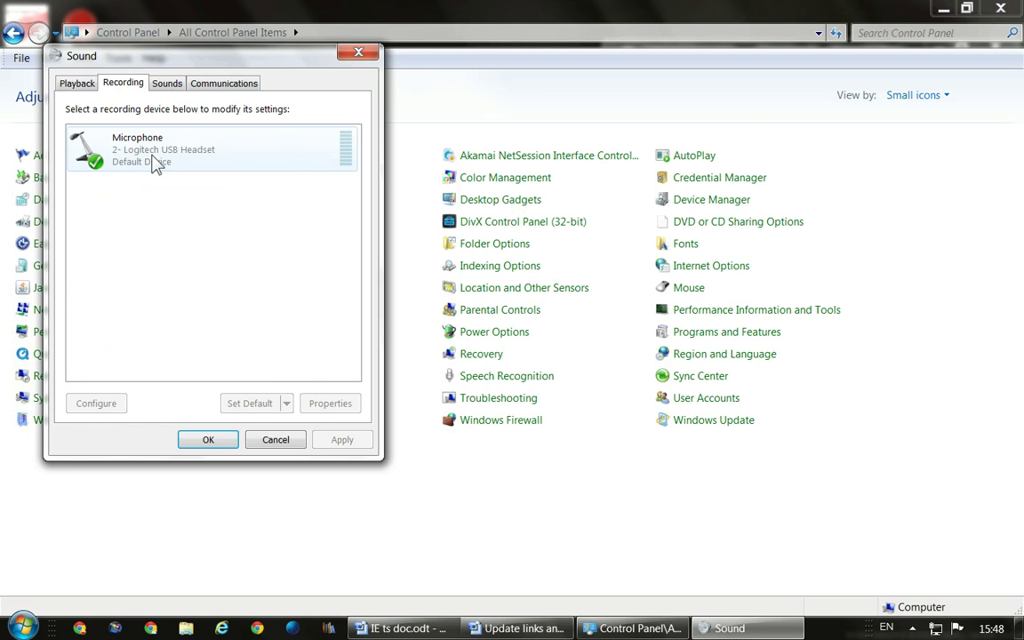
{"action": "left_click", "coordinate": [162, 85]}
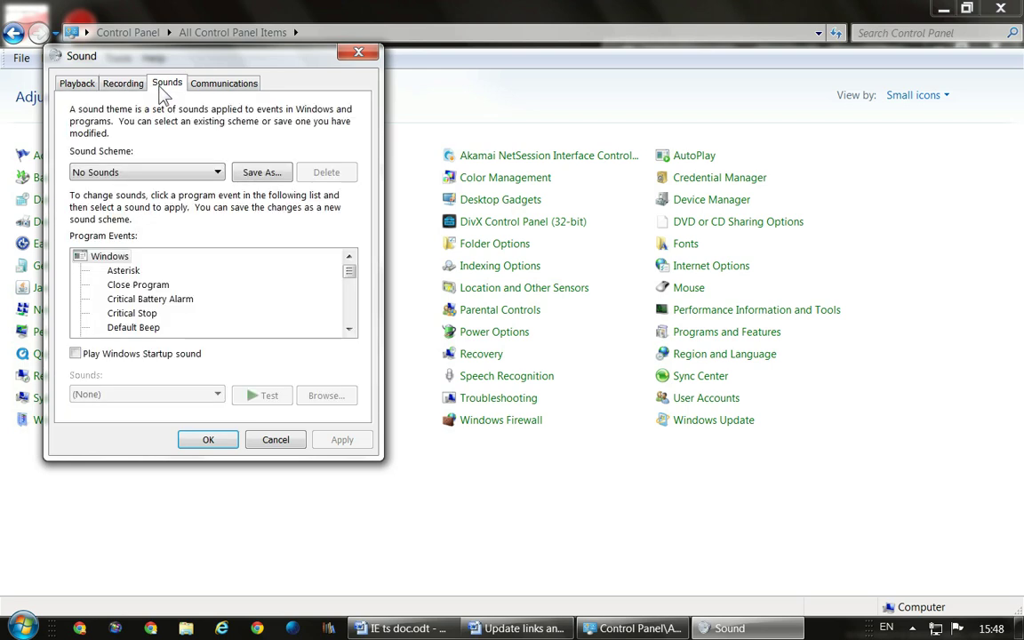
{"action": "left_click", "coordinate": [220, 87]}
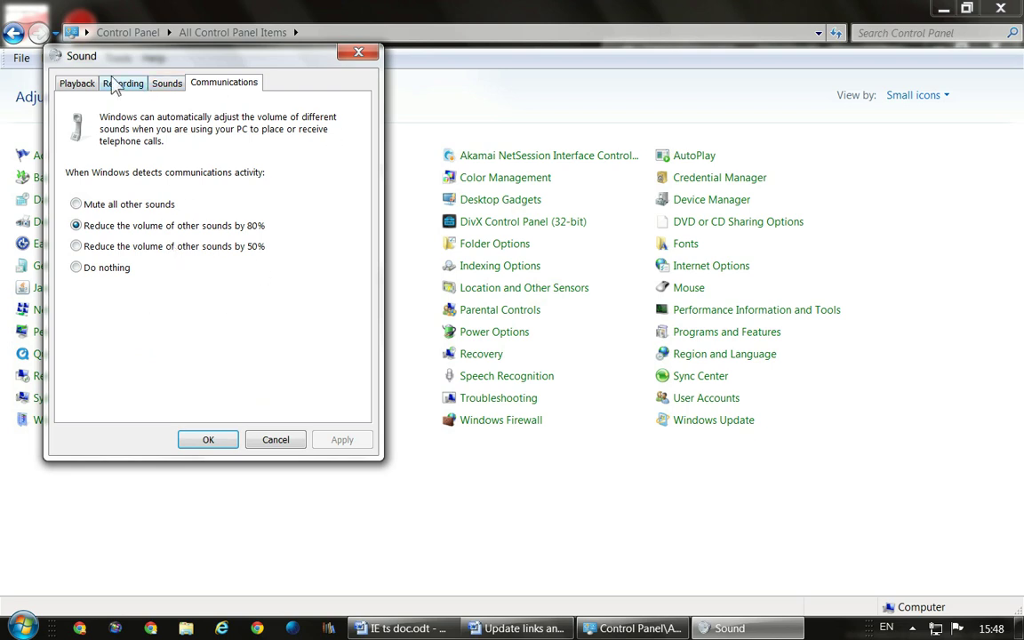
{"action": "left_click", "coordinate": [78, 86]}
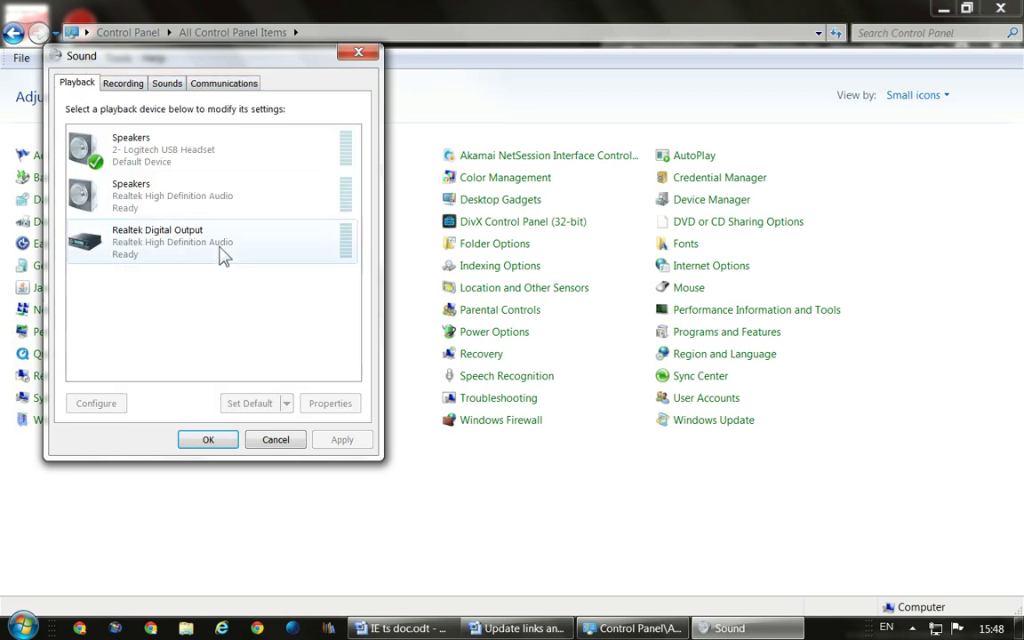
{"action": "left_click", "coordinate": [138, 153]}
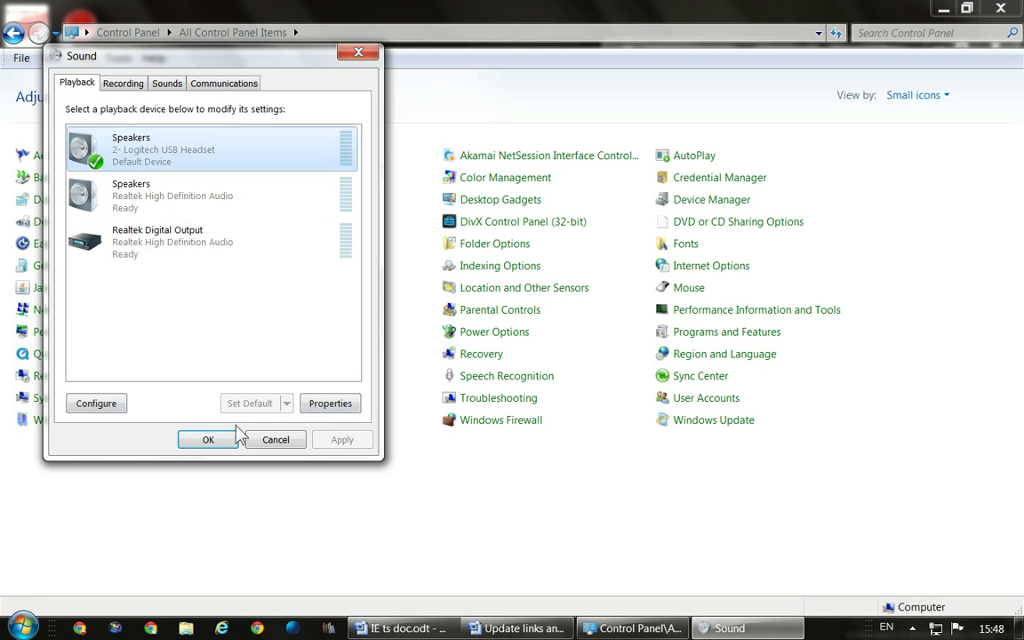
{"action": "left_click", "coordinate": [275, 441]}
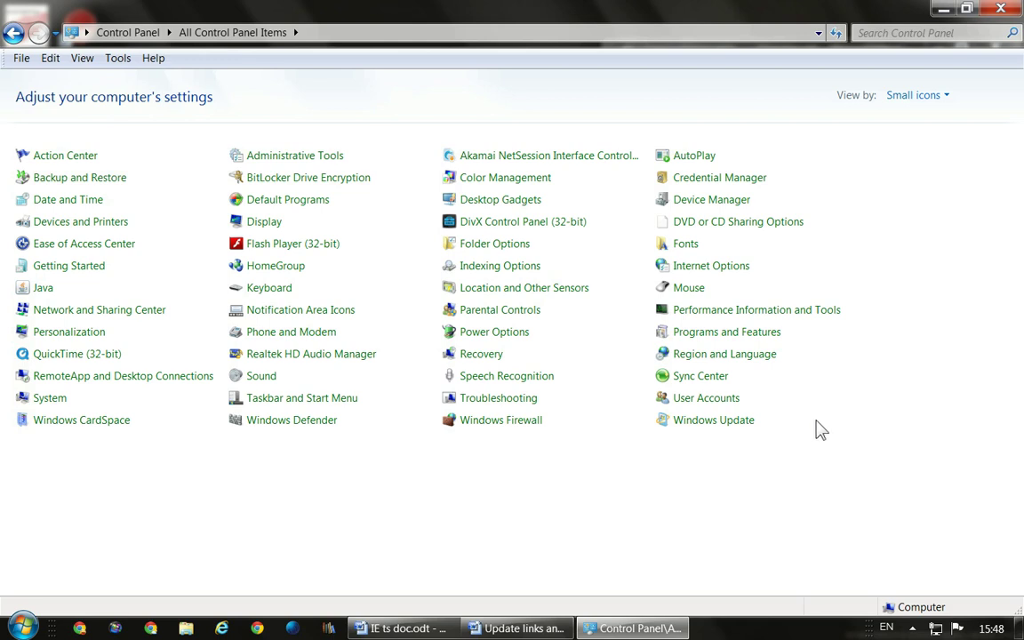
{"action": "left_click", "coordinate": [1001, 11]}
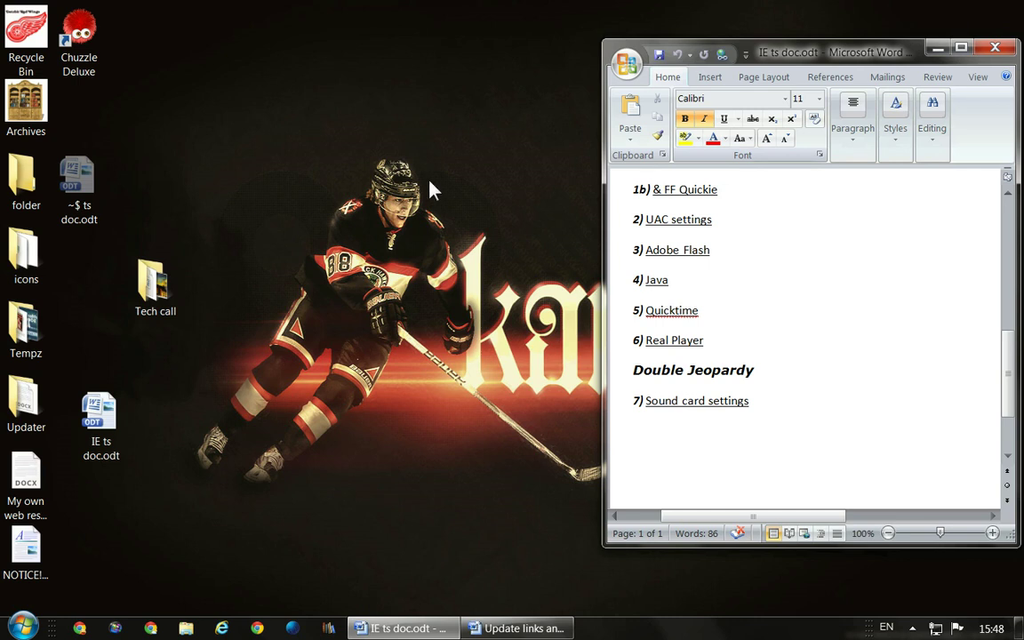
- Read through the update links document in Word from start to end, and close it along with the IE ts doc.odt checklist
{"action": "mouse_move", "coordinate": [522, 627]}
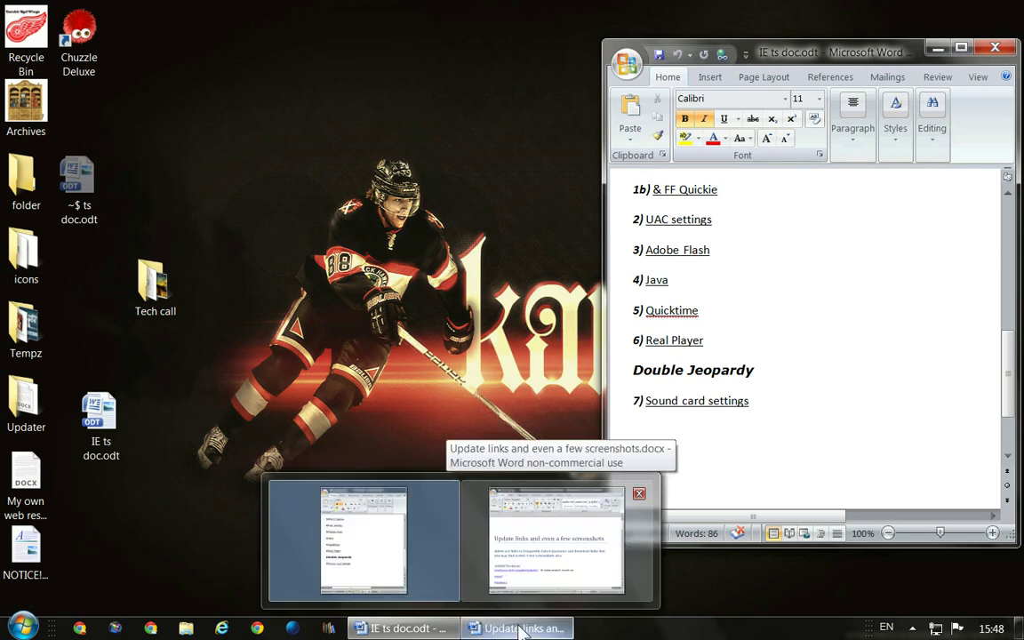
{"action": "left_click", "coordinate": [522, 629]}
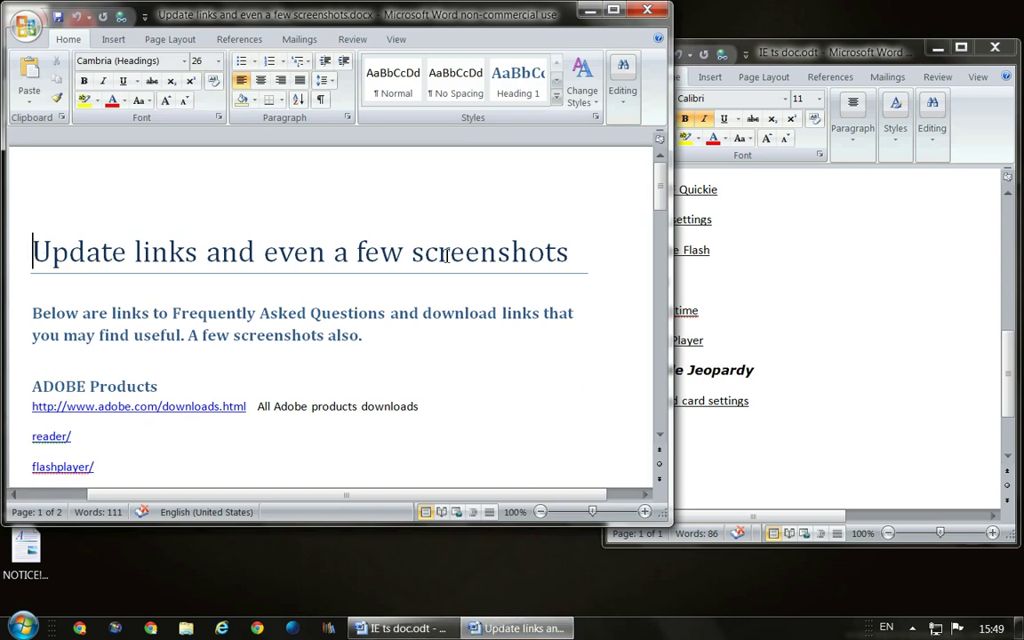
{"action": "left_click_drag", "start_coordinate": [663, 182], "coordinate": [663, 199]}
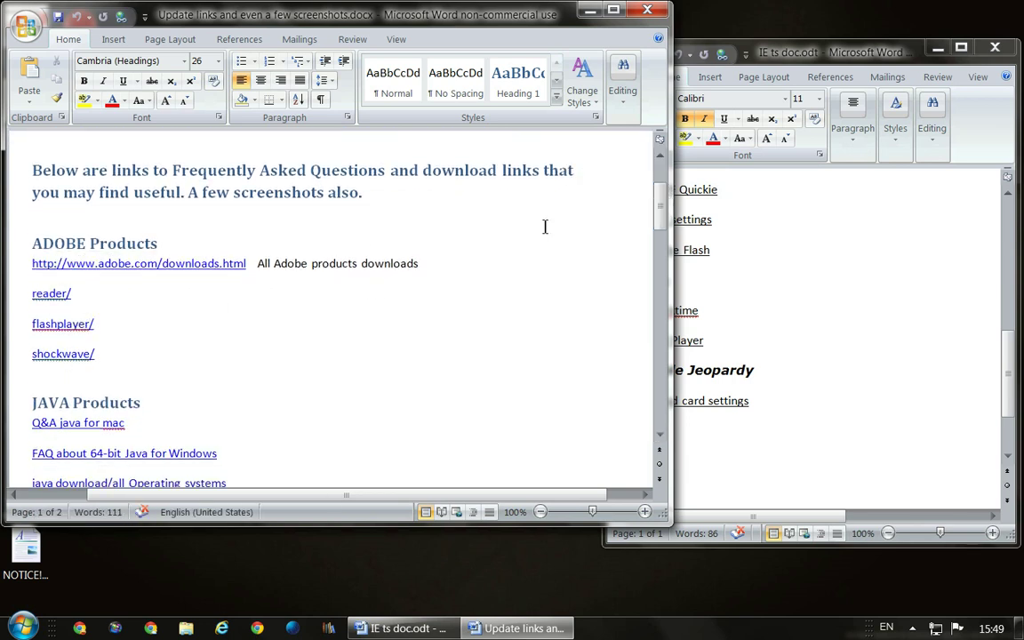
{"action": "left_click_drag", "start_coordinate": [660, 198], "coordinate": [661, 264]}
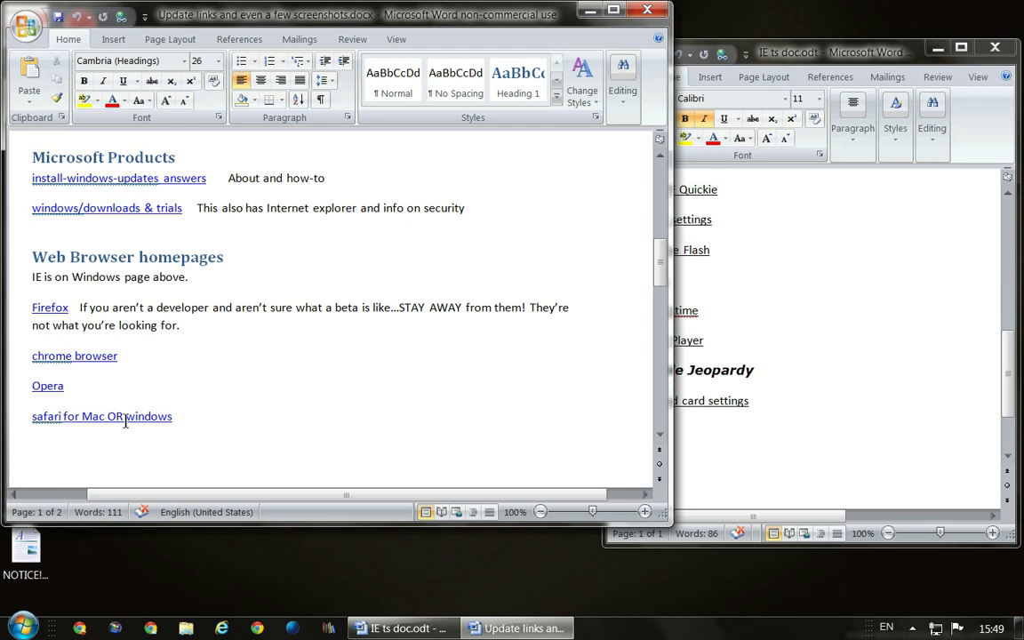
{"action": "mouse_move", "coordinate": [660, 265]}
{"action": "left_mouse_down"}
{"action": "mouse_move", "coordinate": [662, 274]}
{"action": "mouse_move", "coordinate": [663, 251]}
{"action": "left_mouse_up"}
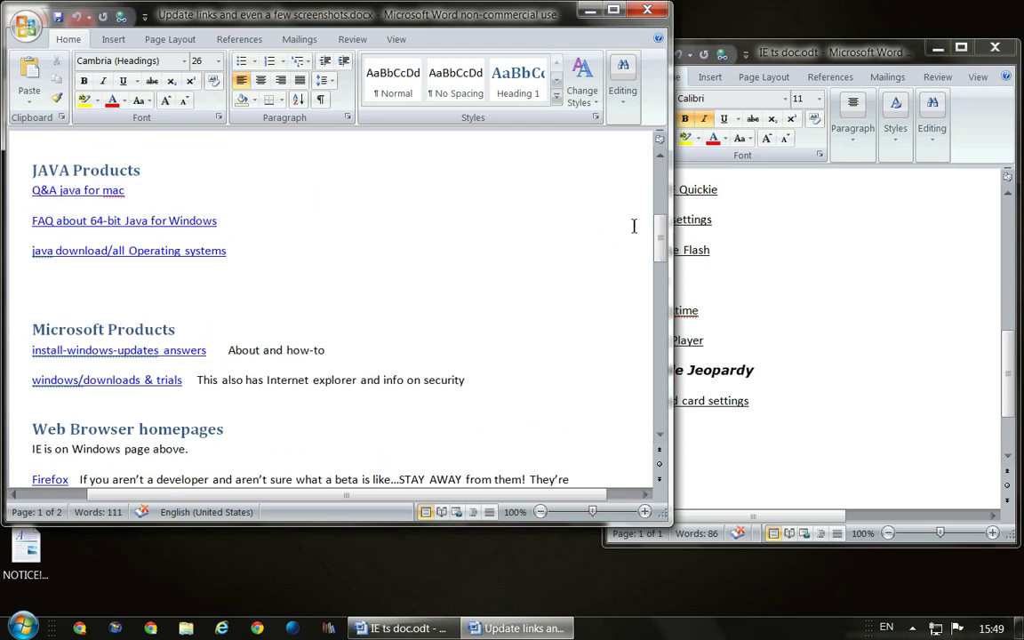
{"action": "left_click_drag", "start_coordinate": [663, 248], "coordinate": [662, 402]}
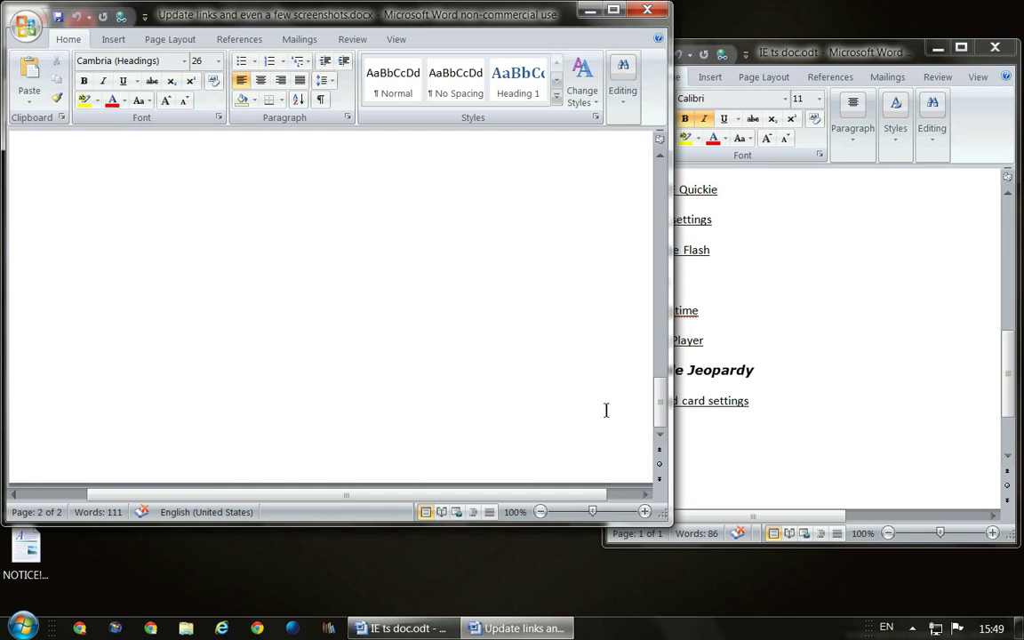
{"action": "left_click_drag", "start_coordinate": [662, 400], "coordinate": [665, 184]}
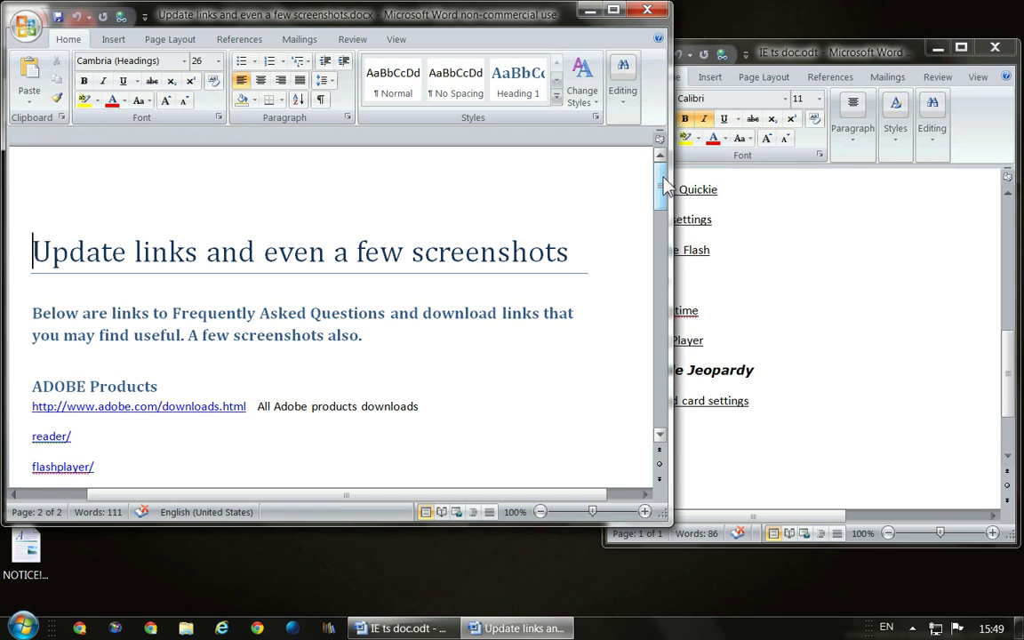
{"action": "left_click", "coordinate": [651, 12]}
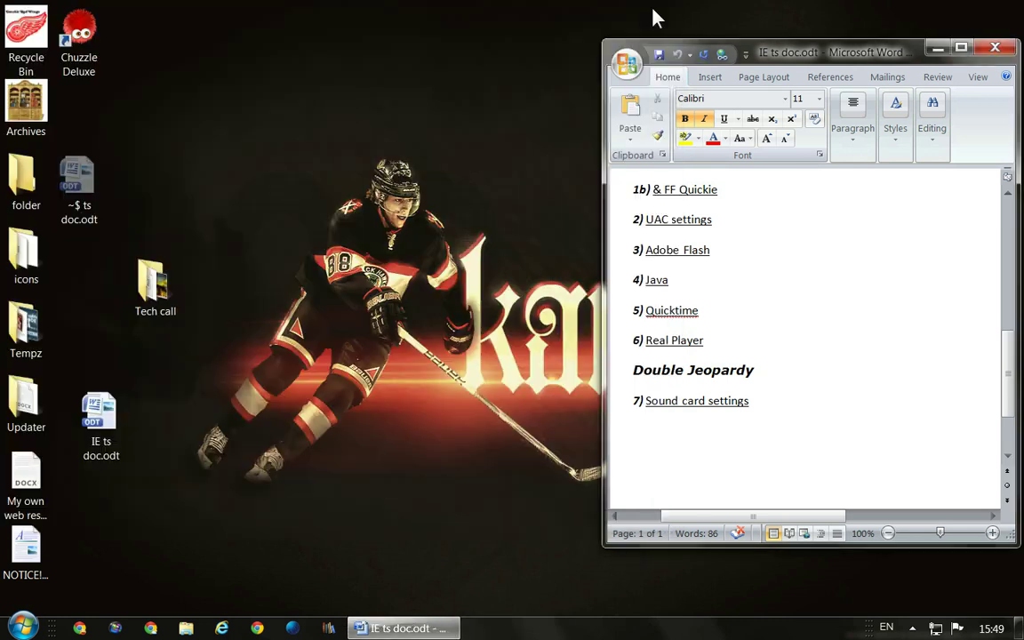
{"action": "left_click", "coordinate": [995, 48]}
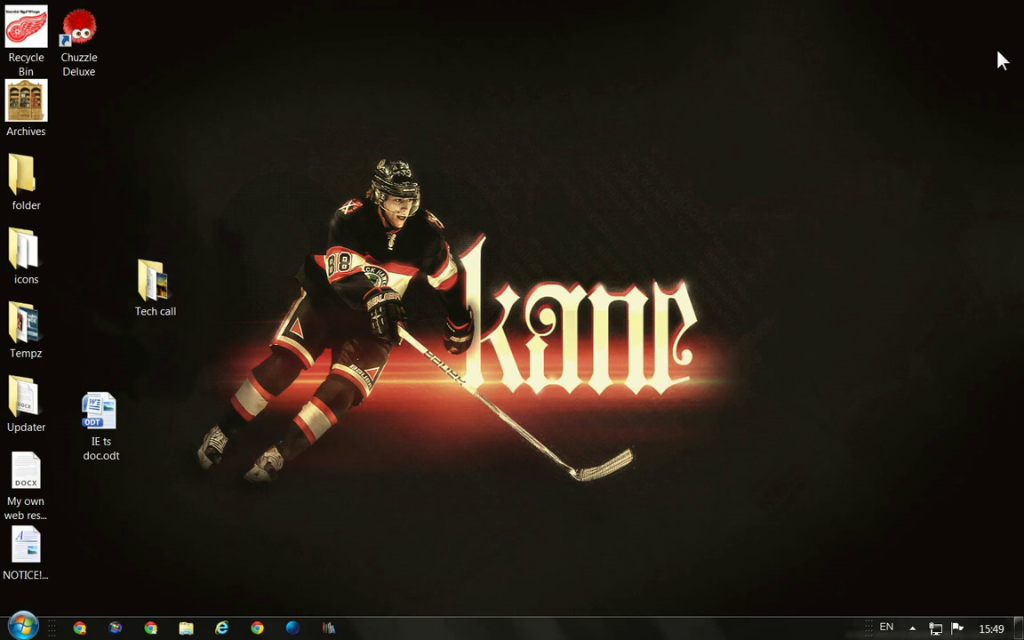